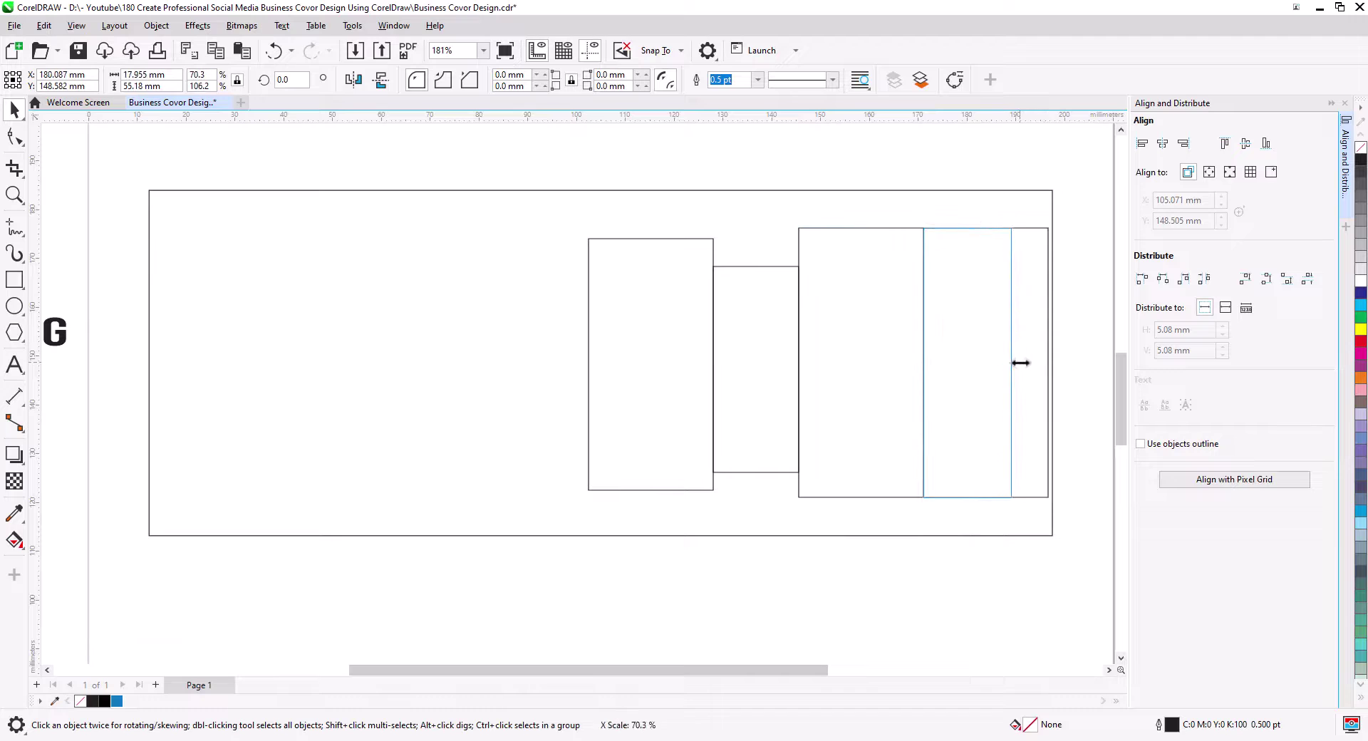
- Reshape and duplicate the rightmost rectangle into a short top box with a wider, low strip directly beneath it
{"action": "left_click_drag", "start_coordinate": [967, 223], "coordinate": [971, 254]}
{"action": "left_click_drag", "start_coordinate": [968, 502], "coordinate": [970, 328]}
{"action": "right_click", "coordinate": [968, 329]}
{"action": "left_click", "coordinate": [987, 362]}
{"action": "left_click_drag", "start_coordinate": [968, 396], "coordinate": [1035, 343]}
{"action": "left_click_drag", "start_coordinate": [1015, 325], "coordinate": [981, 415]}
- Create two small side-by-side boxes beneath the wide strip in the mosaic's right column
{"action": "left_click", "coordinate": [1034, 392]}
{"action": "left_click_drag", "start_coordinate": [1035, 383], "coordinate": [1019, 385]}
{"action": "left_click_drag", "start_coordinate": [988, 359], "coordinate": [987, 410]}
{"action": "left_click", "coordinate": [1007, 443]}
{"action": "left_click_drag", "start_coordinate": [919, 435], "coordinate": [1028, 436]}
{"action": "left_click", "coordinate": [922, 386]}
{"action": "left_click_drag", "start_coordinate": [921, 386], "coordinate": [971, 385]}
- Complete the right column's lower end with two adjoining boxes of unequal width and one narrow box below them
{"action": "left_click", "coordinate": [989, 428]}
{"action": "left_click_drag", "start_coordinate": [1023, 436], "coordinate": [924, 436]}
{"action": "left_click", "coordinate": [976, 476]}
{"action": "scroll", "coordinate": [947, 500], "scroll_direction": "up", "scroll_amount": 1}
{"action": "left_click_drag", "start_coordinate": [946, 500], "coordinate": [892, 487]}
{"action": "left_click_drag", "start_coordinate": [883, 428], "coordinate": [883, 414]}
{"action": "left_click_drag", "start_coordinate": [890, 350], "coordinate": [893, 416]}
{"action": "left_click", "coordinate": [912, 456]}
{"action": "left_click_drag", "start_coordinate": [883, 484], "coordinate": [886, 510]}
{"action": "scroll", "coordinate": [775, 516], "scroll_direction": "down", "scroll_amount": 1}
- Divide the tallest central rectangle into a short full-width box above two tall boxes of equal width
{"action": "left_click", "coordinate": [837, 456]}
{"action": "left_click_drag", "start_coordinate": [767, 519], "coordinate": [849, 264]}
{"action": "right_click", "coordinate": [848, 264]}
{"action": "left_click", "coordinate": [815, 421]}
{"action": "left_click_drag", "start_coordinate": [848, 179], "coordinate": [850, 258]}
{"action": "left_click_drag", "start_coordinate": [773, 377], "coordinate": [847, 376]}
{"action": "left_click_drag", "start_coordinate": [920, 377], "coordinate": [849, 377]}
{"action": "left_click", "coordinate": [867, 417]}
- Reshape the leftmost rectangle into a top box and add a narrower box projecting outward on the left below it
{"action": "left_click", "coordinate": [628, 459]}
{"action": "left_click_drag", "start_coordinate": [606, 489], "coordinate": [622, 285]}
{"action": "left_click_drag", "start_coordinate": [530, 238], "coordinate": [580, 241]}
{"action": "left_click_drag", "start_coordinate": [646, 198], "coordinate": [648, 283]}
{"action": "left_click", "coordinate": [671, 319]}
{"action": "left_click_drag", "start_coordinate": [580, 323], "coordinate": [549, 324]}
{"action": "left_click_drag", "start_coordinate": [682, 323], "coordinate": [609, 318]}
- Add a box under the mosaic's upper-left box with two small side-by-side boxes beneath it
{"action": "left_click", "coordinate": [652, 352]}
{"action": "left_click_drag", "start_coordinate": [636, 370], "coordinate": [661, 350]}
{"action": "left_click", "coordinate": [688, 385]}
{"action": "left_click_drag", "start_coordinate": [644, 423], "coordinate": [644, 402]}
{"action": "left_click_drag", "start_coordinate": [682, 374], "coordinate": [637, 374]}
{"action": "left_click_drag", "start_coordinate": [610, 379], "coordinate": [681, 374]}
- Add a box about 12 mm wide beneath the two small boxes on the mosaic's left side and shorten it slightly
{"action": "left_click", "coordinate": [685, 413]}
{"action": "left_click_drag", "start_coordinate": [645, 280], "coordinate": [655, 401]}
{"action": "left_click", "coordinate": [668, 434]}
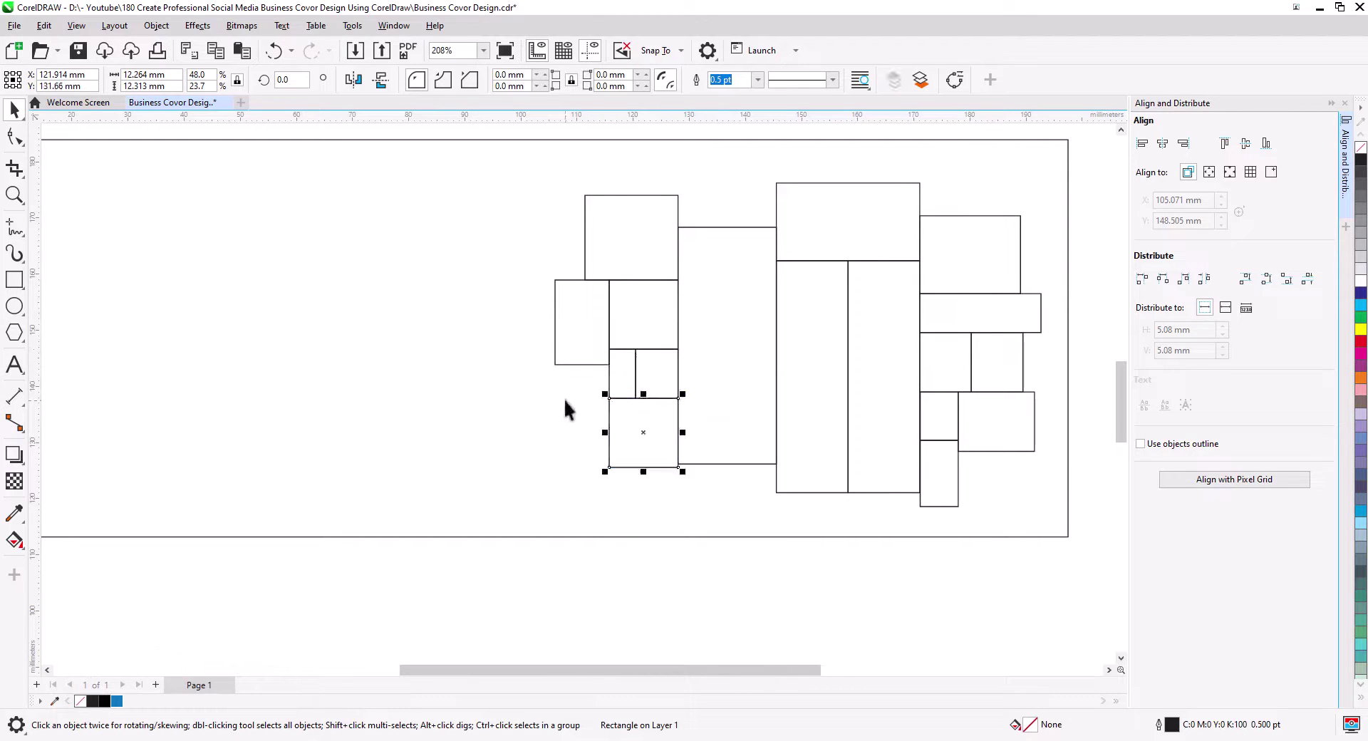
{"action": "left_click_drag", "start_coordinate": [644, 468], "coordinate": [648, 457]}
{"action": "left_click_drag", "start_coordinate": [702, 171], "coordinate": [541, 492]}
{"action": "left_click", "coordinate": [810, 429]}
{"action": "scroll", "coordinate": [984, 569], "scroll_direction": "down", "scroll_amount": 1}
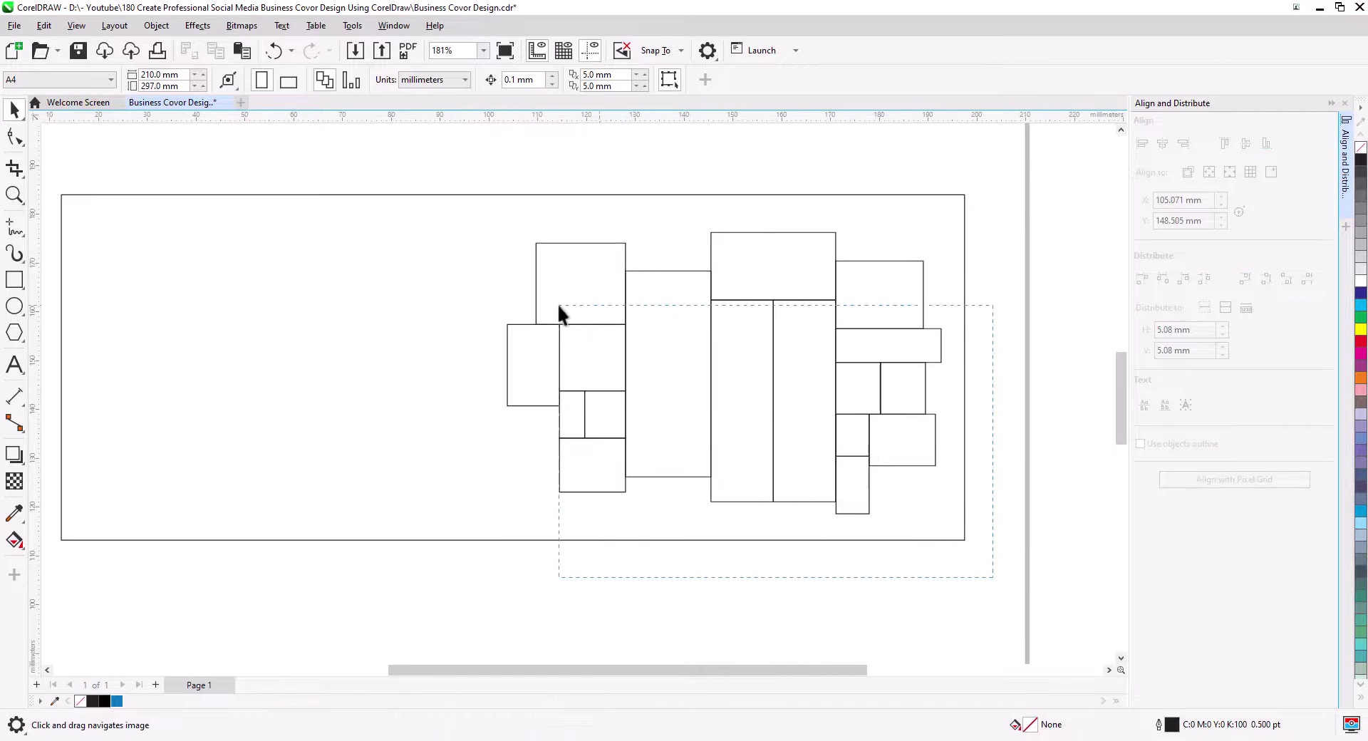
- Set the outline width of all the mosaic rectangles to 1.5 pt
{"action": "left_click_drag", "start_coordinate": [467, 206], "coordinate": [465, 207]}
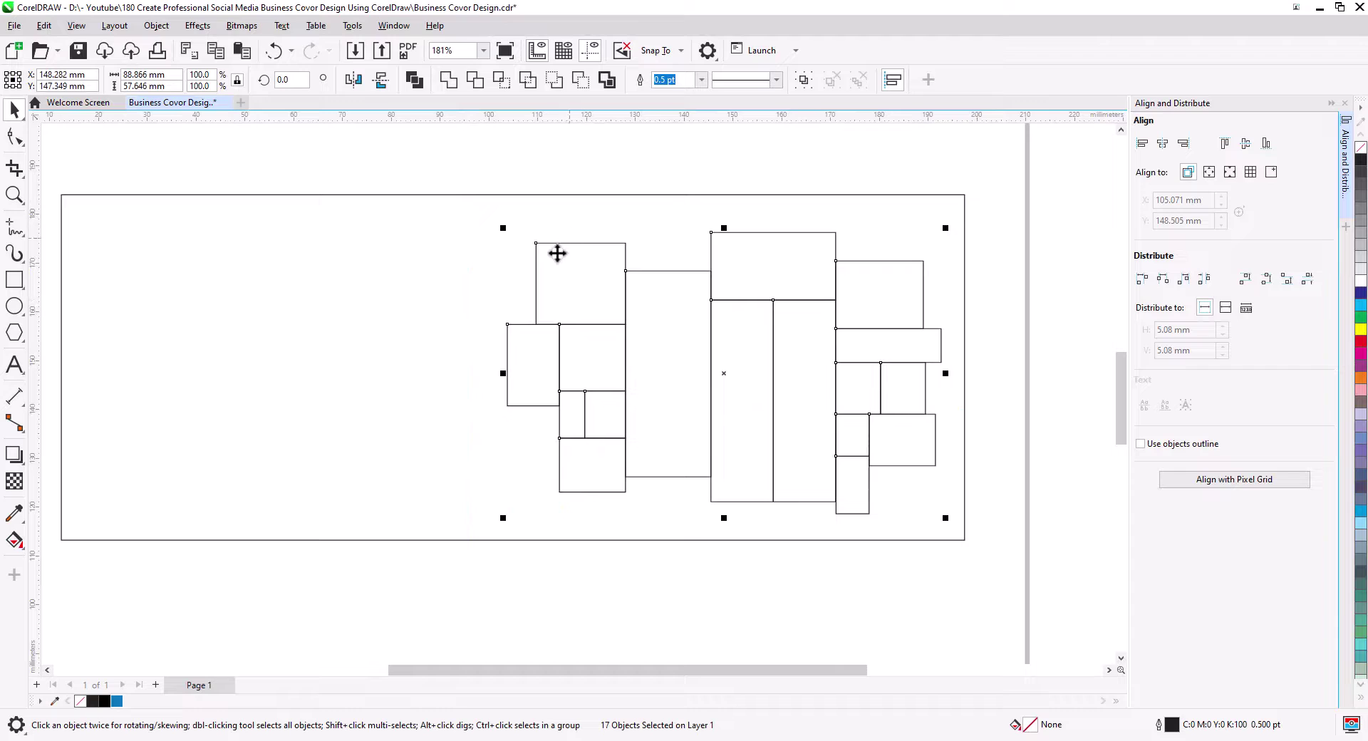
{"action": "left_click", "coordinate": [702, 80]}
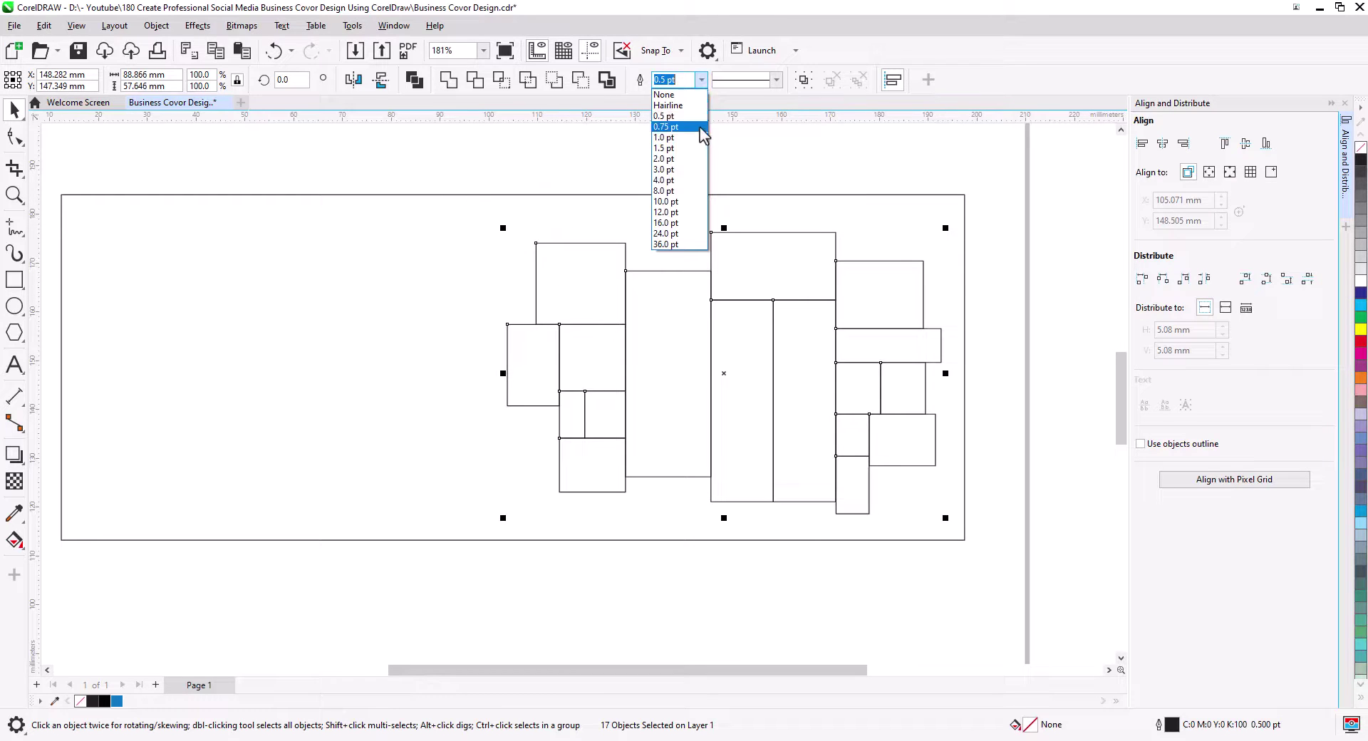
{"action": "left_click", "coordinate": [695, 148]}
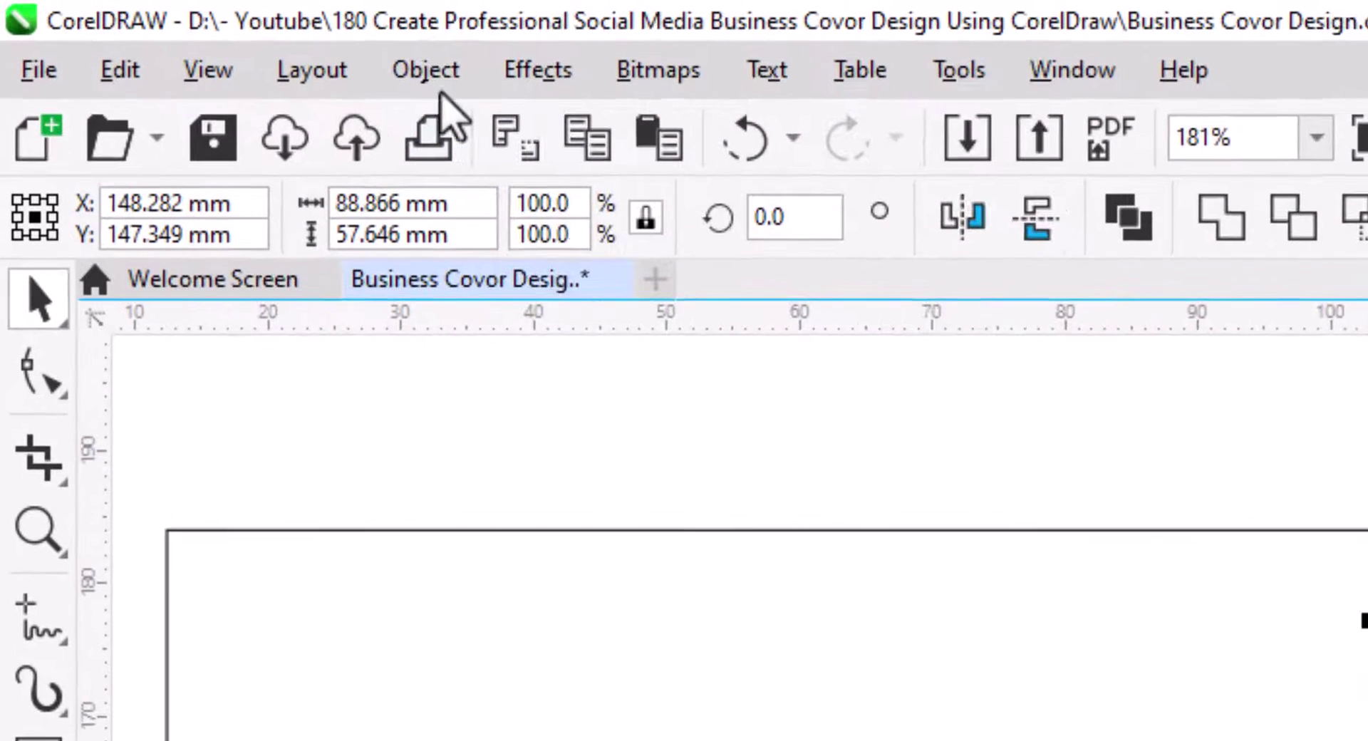
- Convert the mosaic rectangles' outlines to objects and group them
{"action": "left_click", "coordinate": [156, 25]}
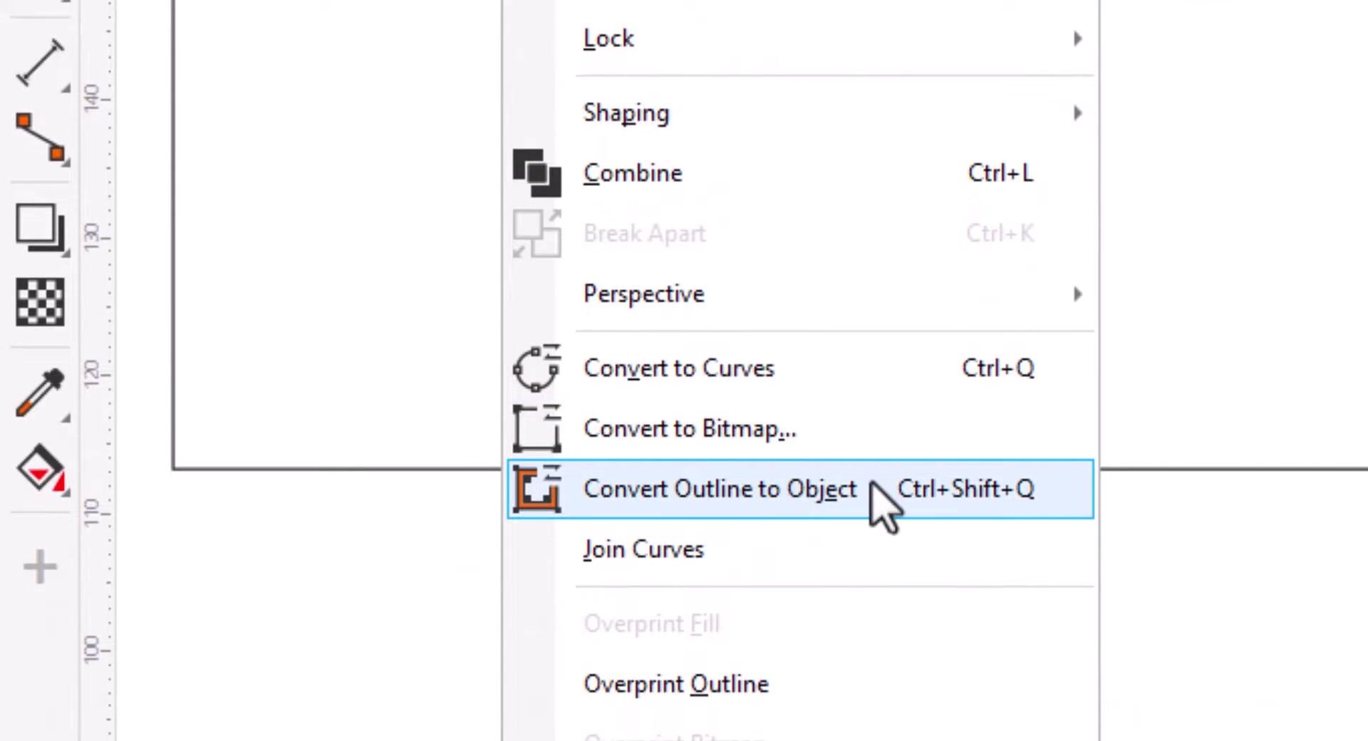
{"action": "left_click", "coordinate": [871, 482]}
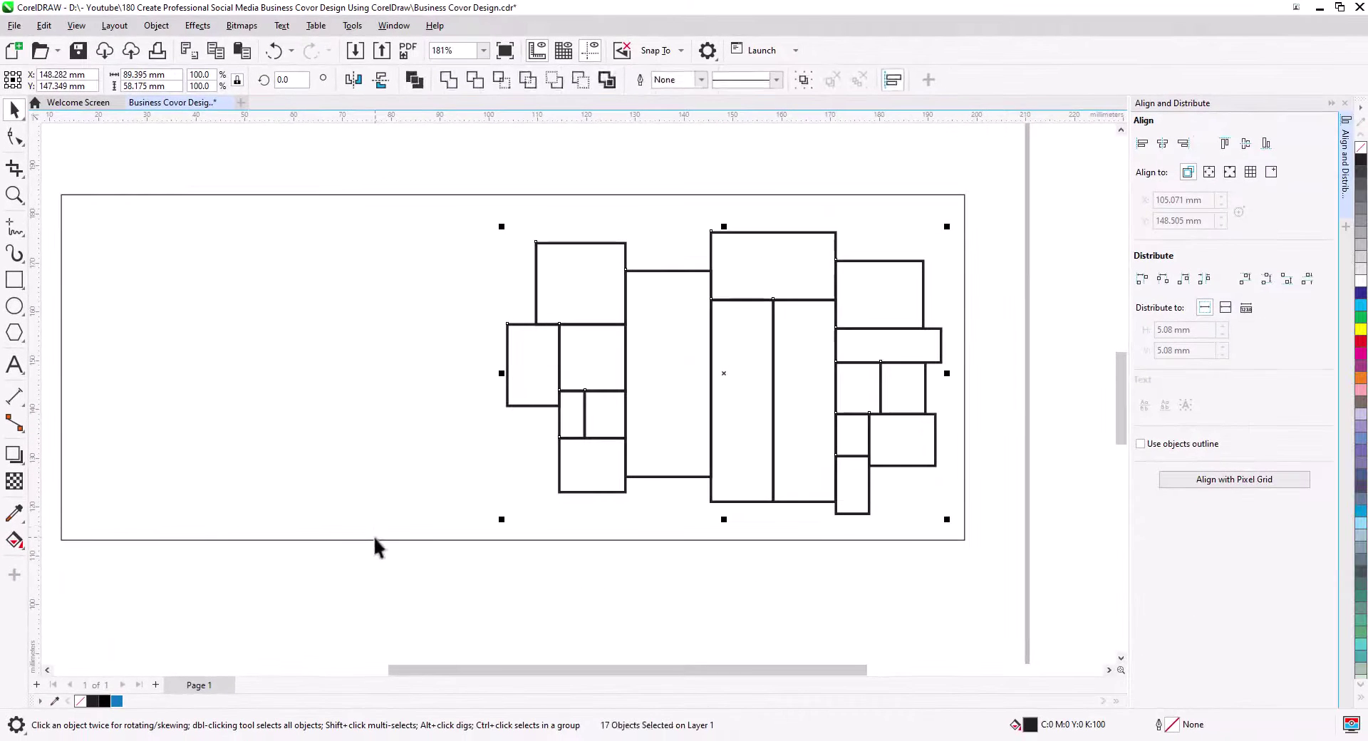
{"action": "scroll", "coordinate": [748, 376], "scroll_direction": "up", "scroll_amount": 3}
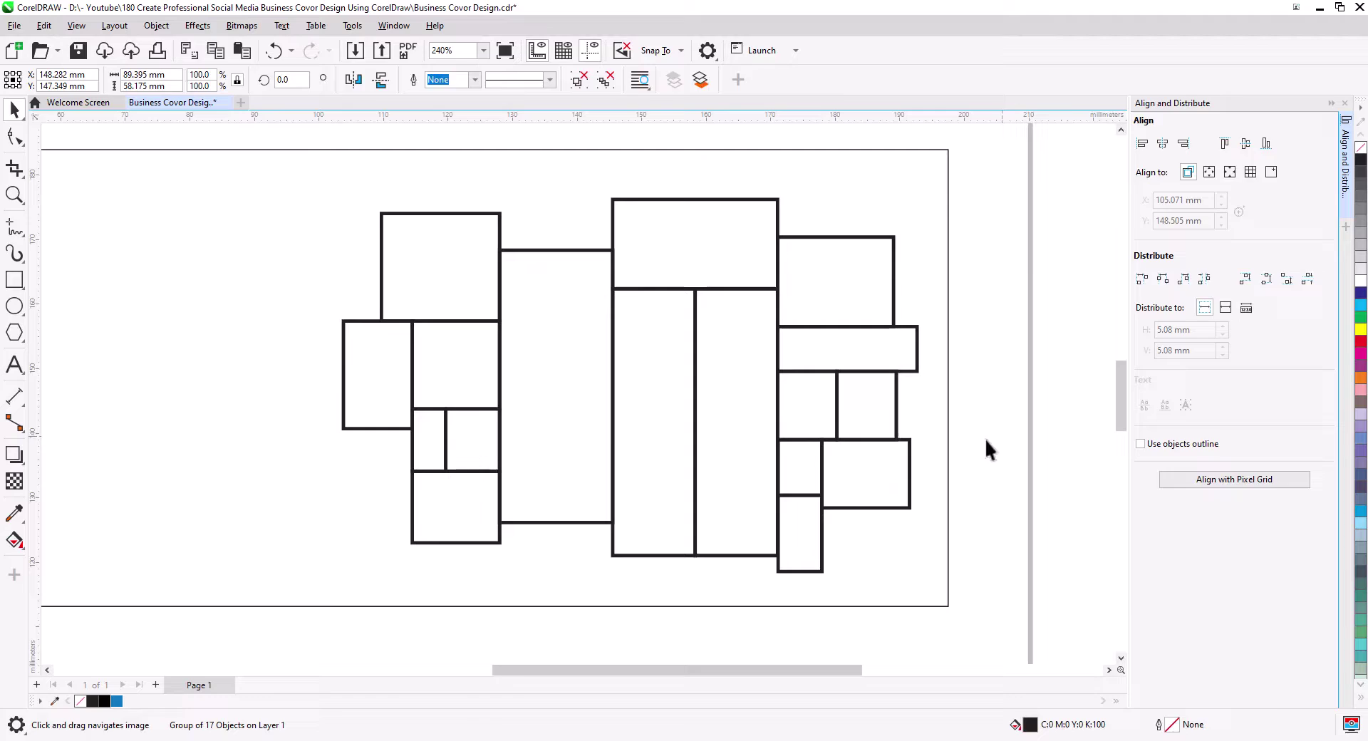
- Fill every enclosed compartment of the mosaic with light green using the Smart Fill tool
{"action": "left_click", "coordinate": [16, 538]}
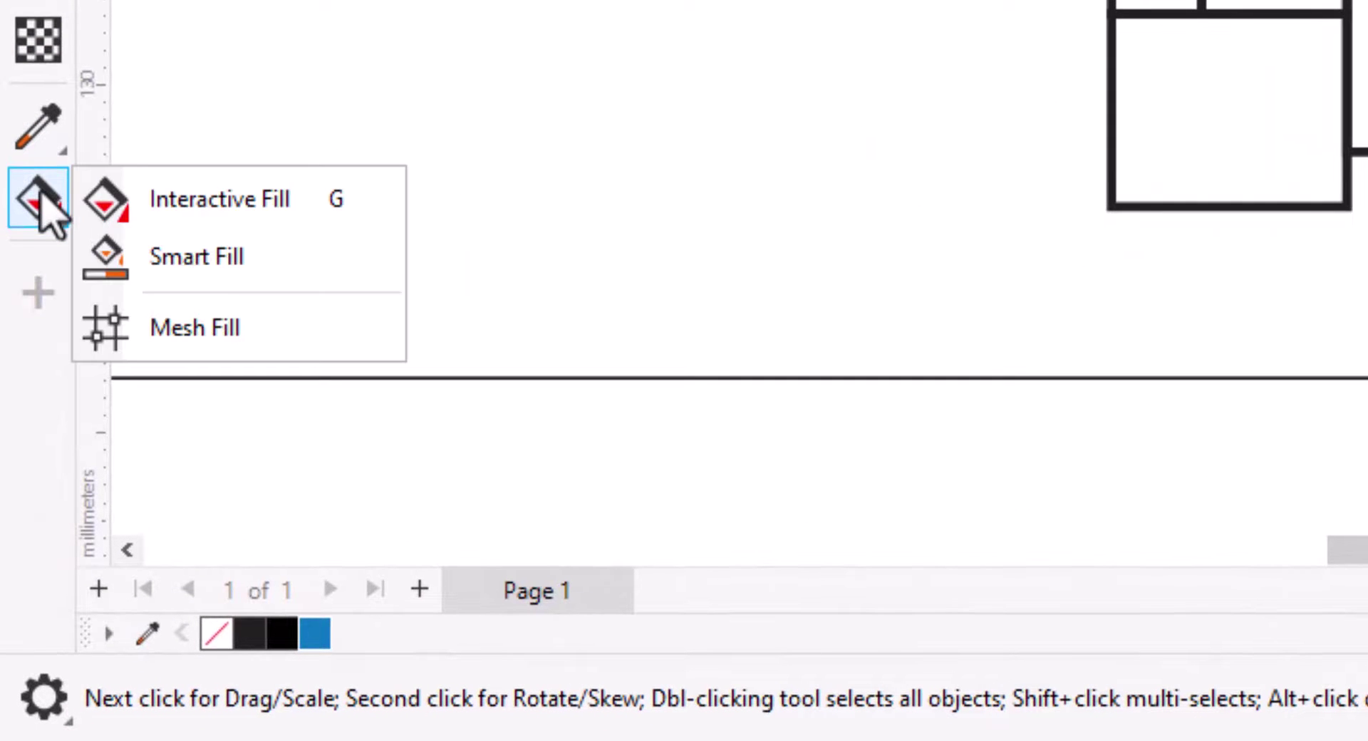
{"action": "left_click", "coordinate": [207, 260]}
{"action": "left_click", "coordinate": [434, 285]}
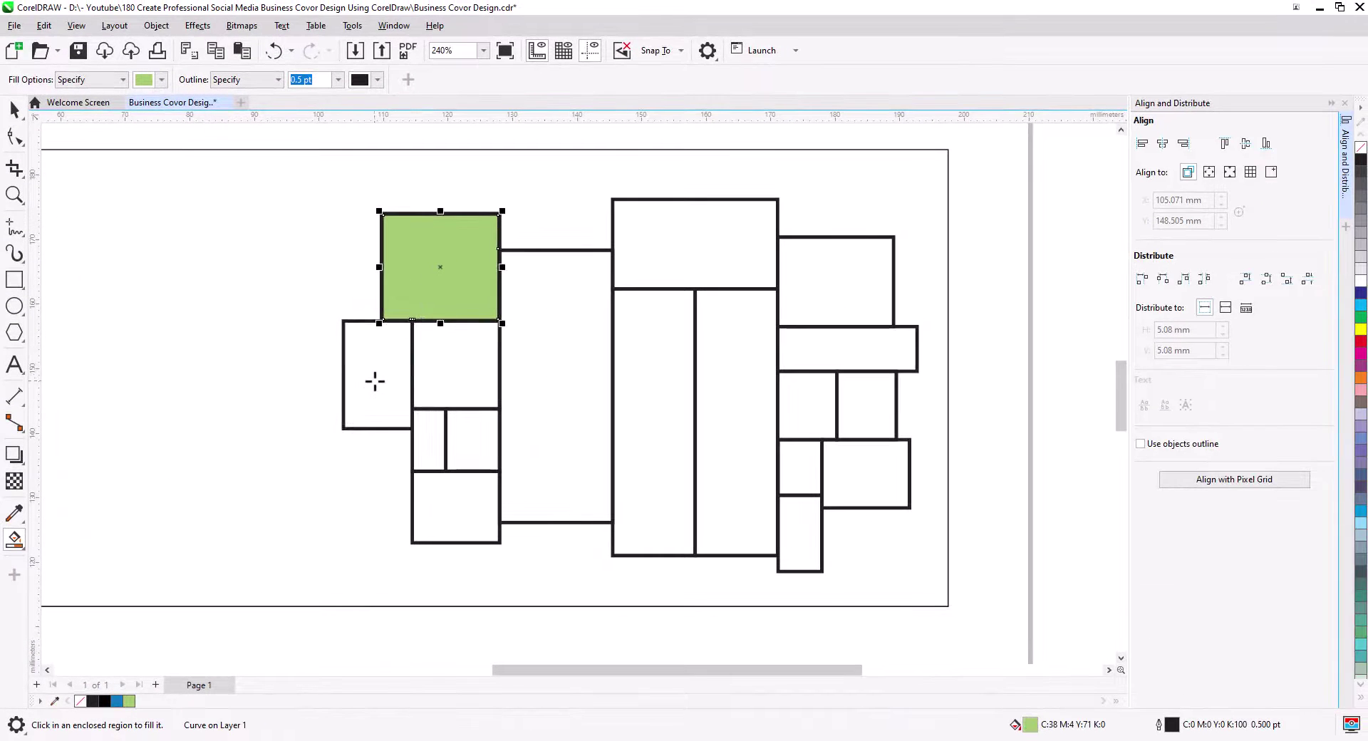
{"action": "left_click", "coordinate": [375, 381]}
{"action": "left_click", "coordinate": [439, 370]}
{"action": "left_click", "coordinate": [430, 452]}
{"action": "left_click", "coordinate": [472, 443]}
{"action": "left_click", "coordinate": [463, 504]}
{"action": "left_click", "coordinate": [559, 385]}
{"action": "left_click", "coordinate": [672, 253]}
{"action": "left_click", "coordinate": [659, 370]}
{"action": "left_click", "coordinate": [829, 344]}
{"action": "left_click", "coordinate": [807, 405]}
{"action": "left_click", "coordinate": [866, 404]}
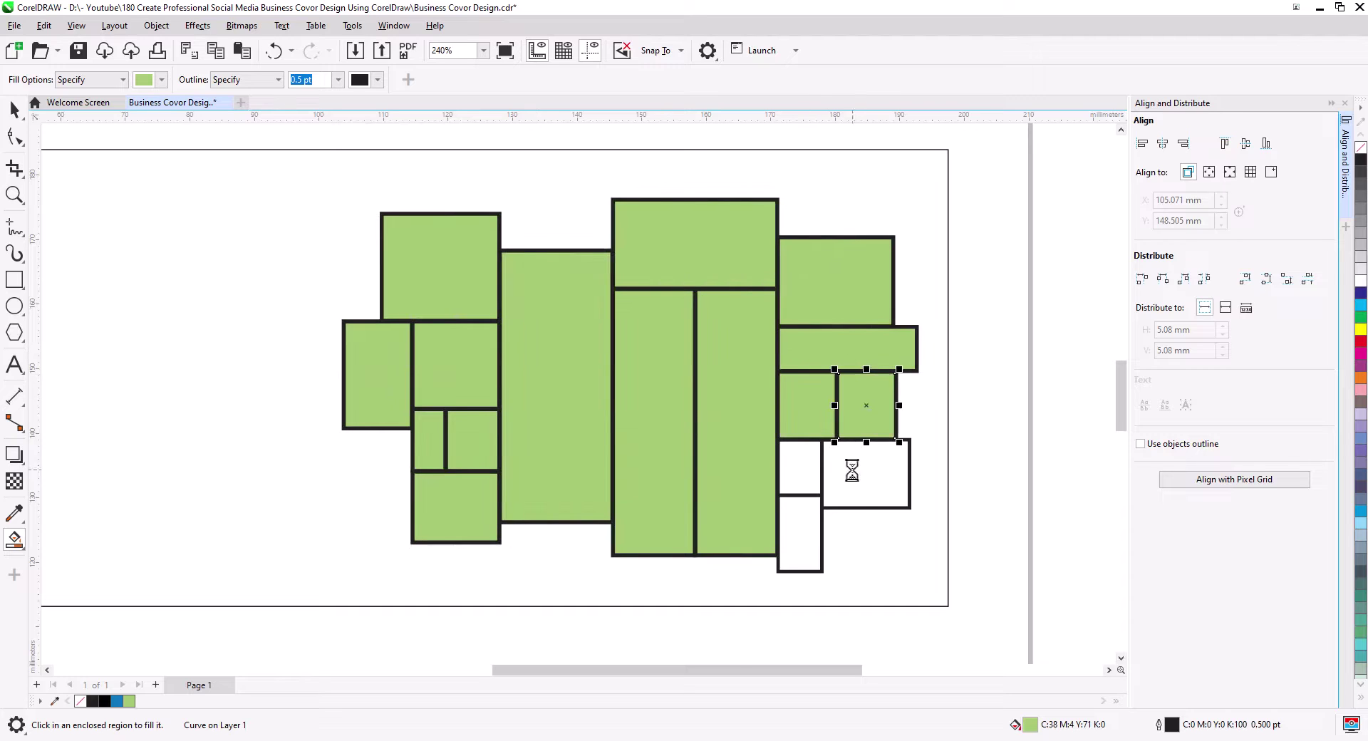
{"action": "left_click", "coordinate": [857, 470]}
{"action": "left_click", "coordinate": [801, 467]}
{"action": "left_click", "coordinate": [800, 535]}
- Delete the group of black outline objects, keeping the green boxes
{"action": "left_click", "coordinate": [15, 111]}
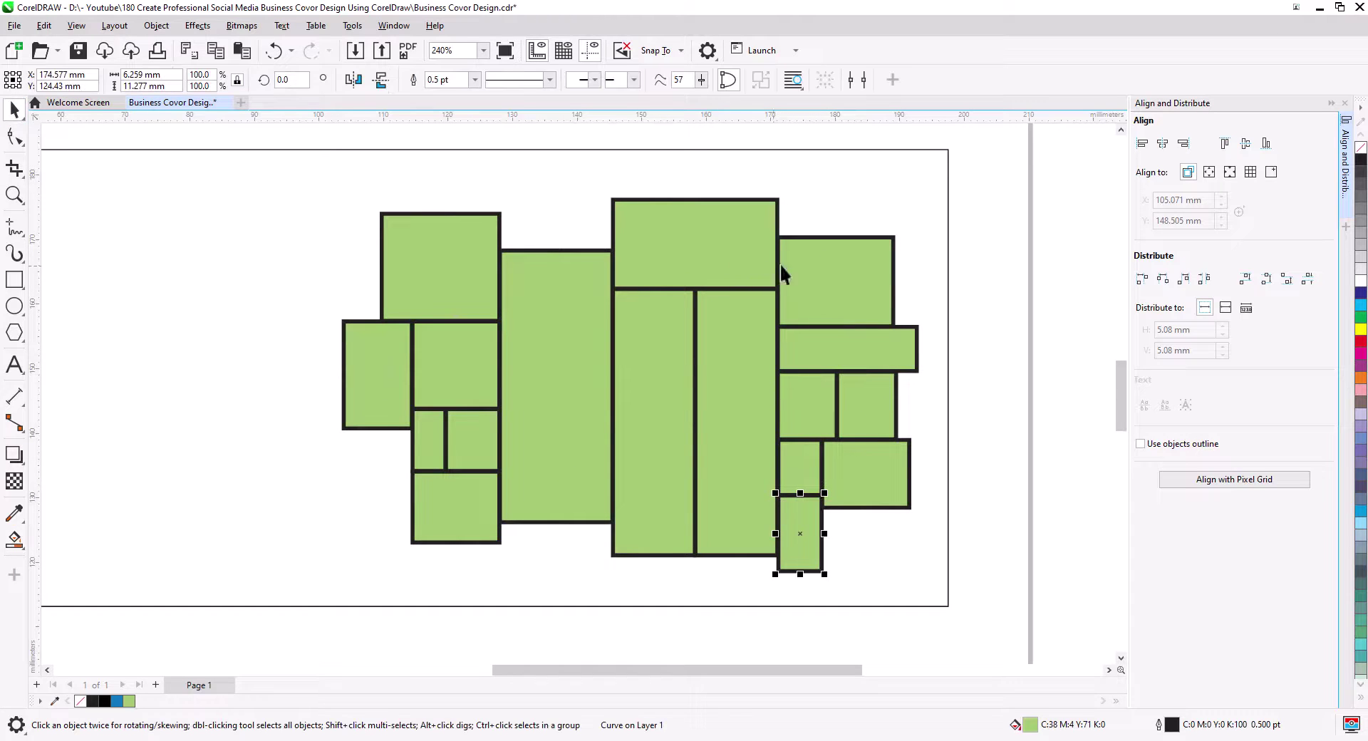
{"action": "left_click", "coordinate": [895, 242]}
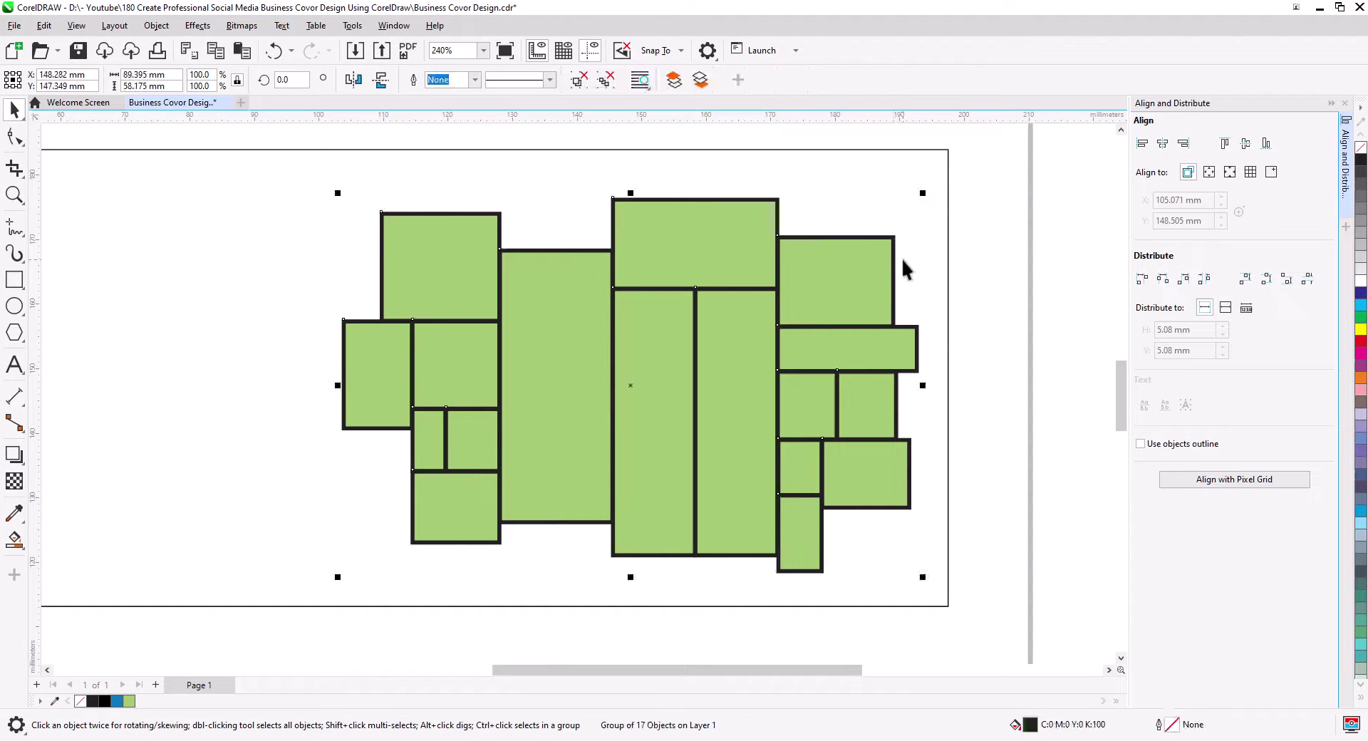
{"action": "key", "text": "Delete"}
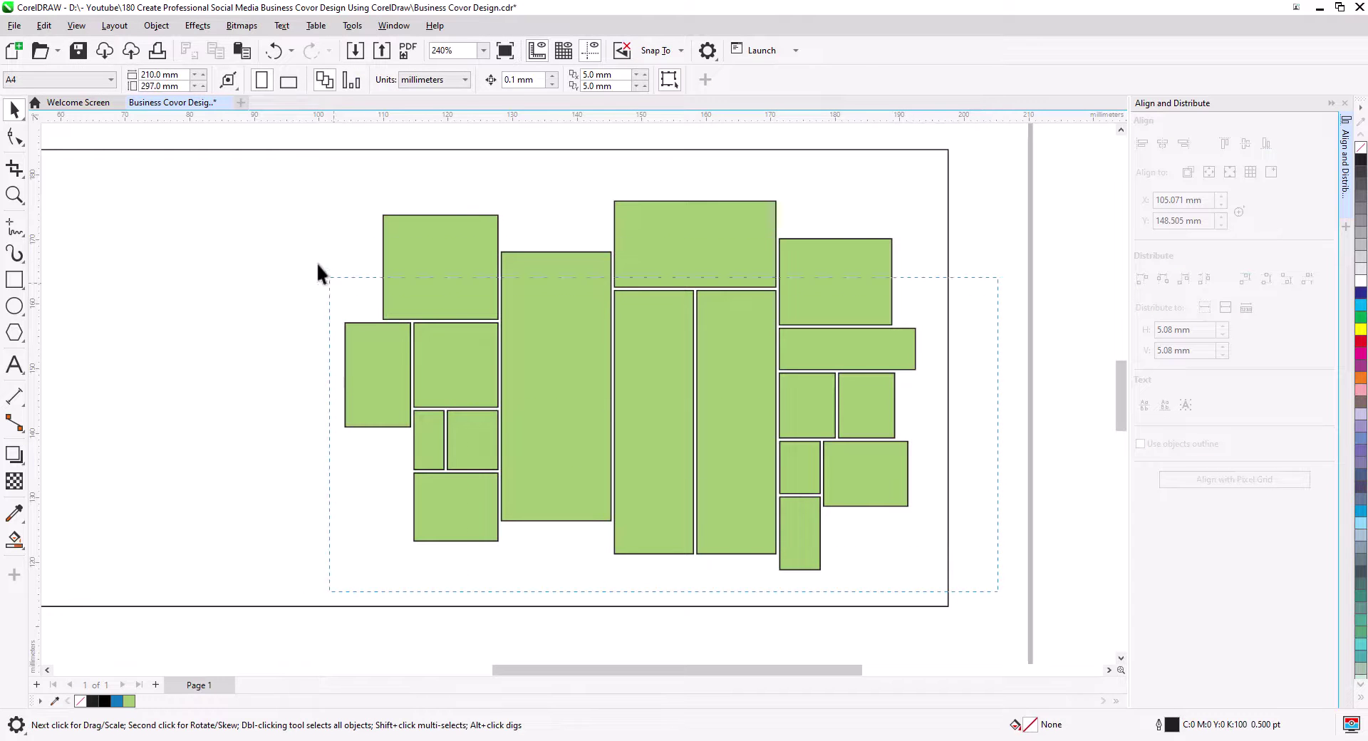
- Combine all the green boxes into a single curve and remove its outline
{"action": "left_click_drag", "start_coordinate": [276, 186], "coordinate": [276, 185]}
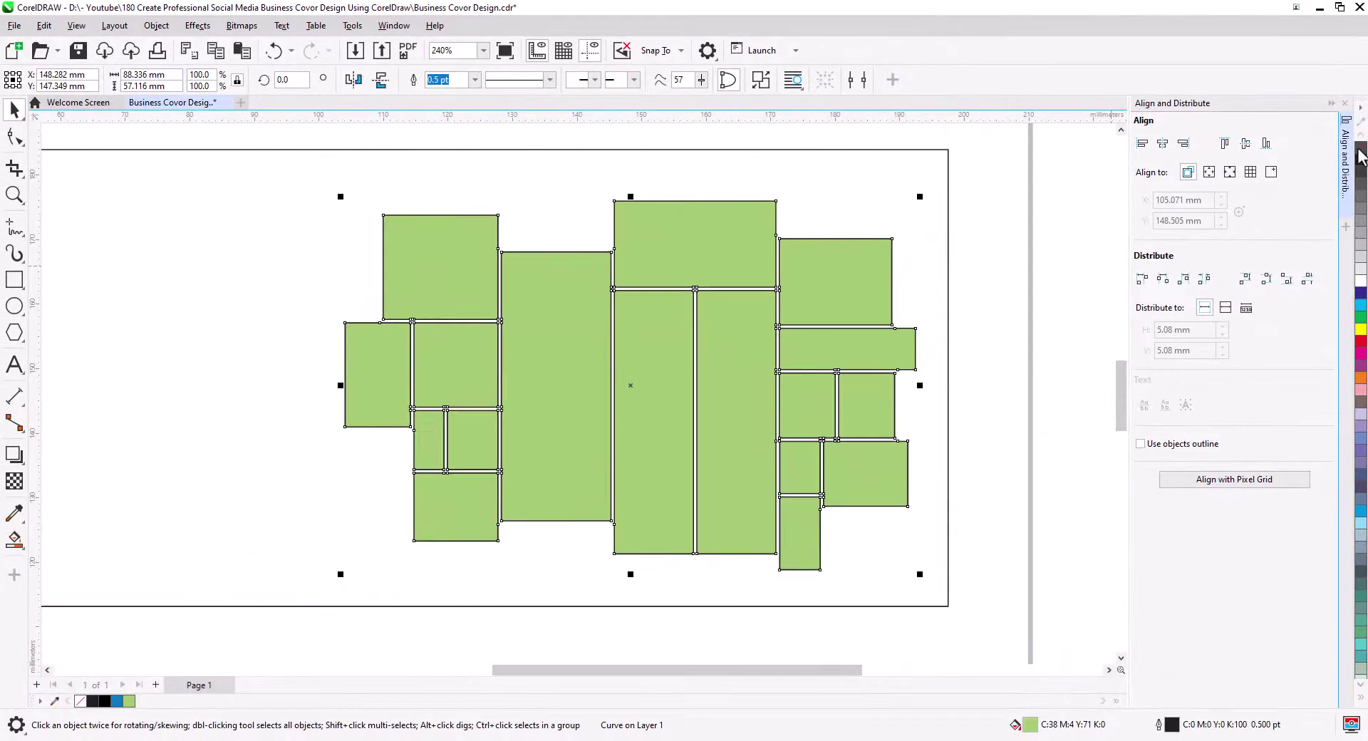
{"action": "right_click", "coordinate": [1361, 148]}
{"action": "left_click", "coordinate": [1030, 349]}
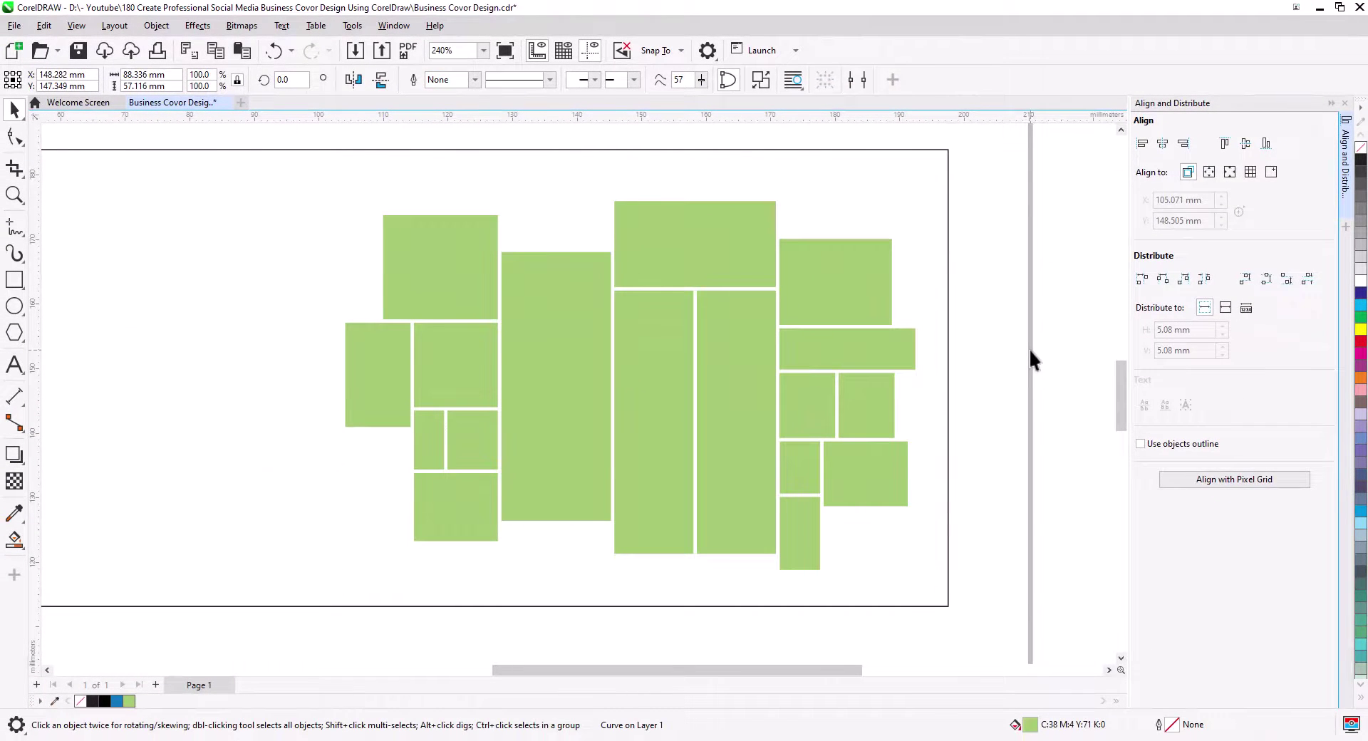
- Enlarge the green mosaic proportionally to 107.5%, about 95 mm wide and 61 mm high
{"action": "left_click", "coordinate": [718, 364]}
{"action": "scroll", "coordinate": [511, 349], "scroll_direction": "down", "scroll_amount": 4}
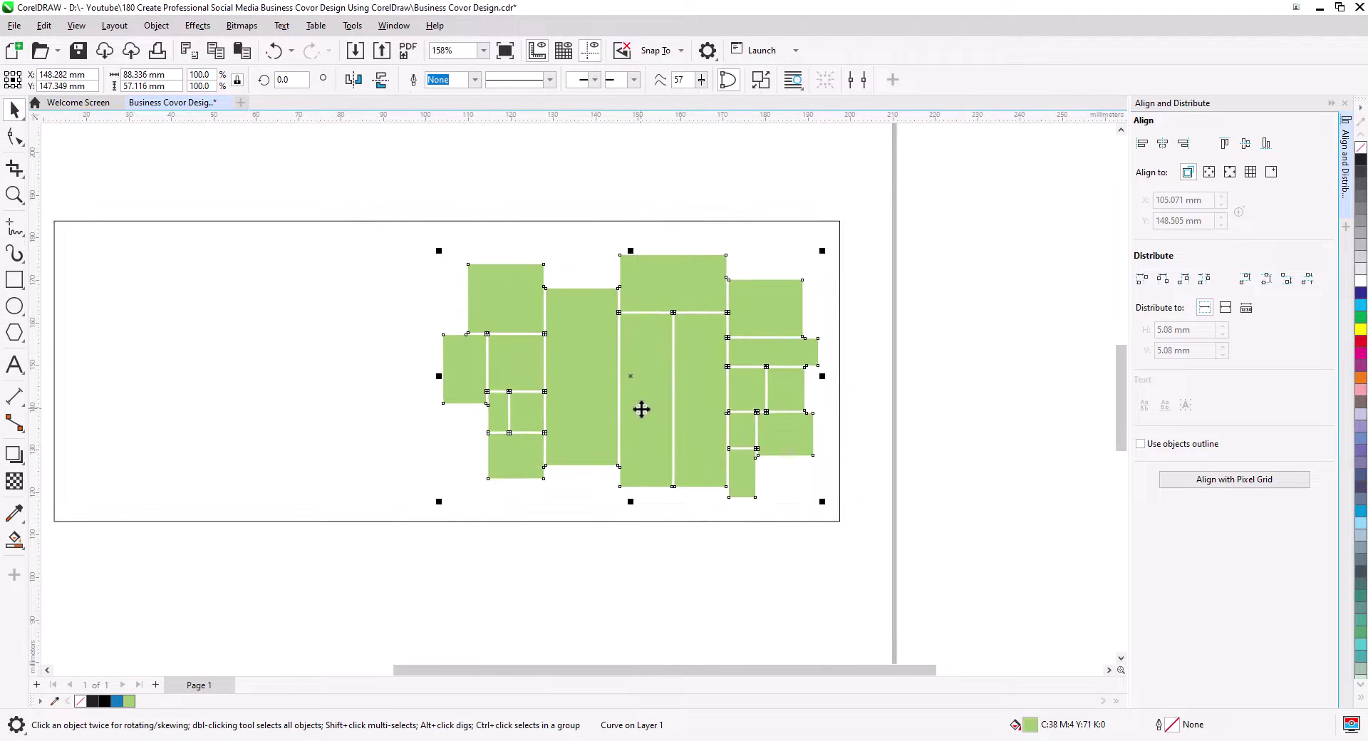
{"action": "left_click_drag", "start_coordinate": [706, 425], "coordinate": [716, 408]}
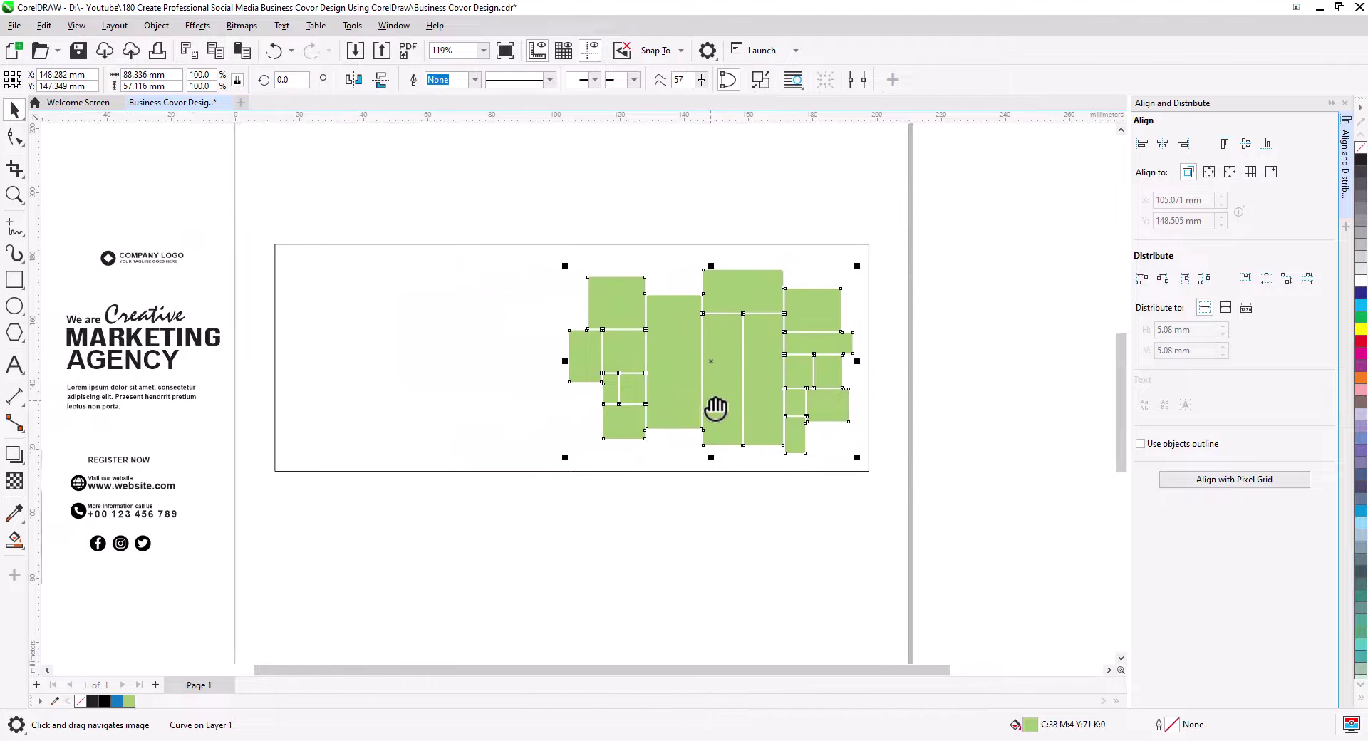
{"action": "left_click_drag", "start_coordinate": [565, 265], "coordinate": [543, 251]}
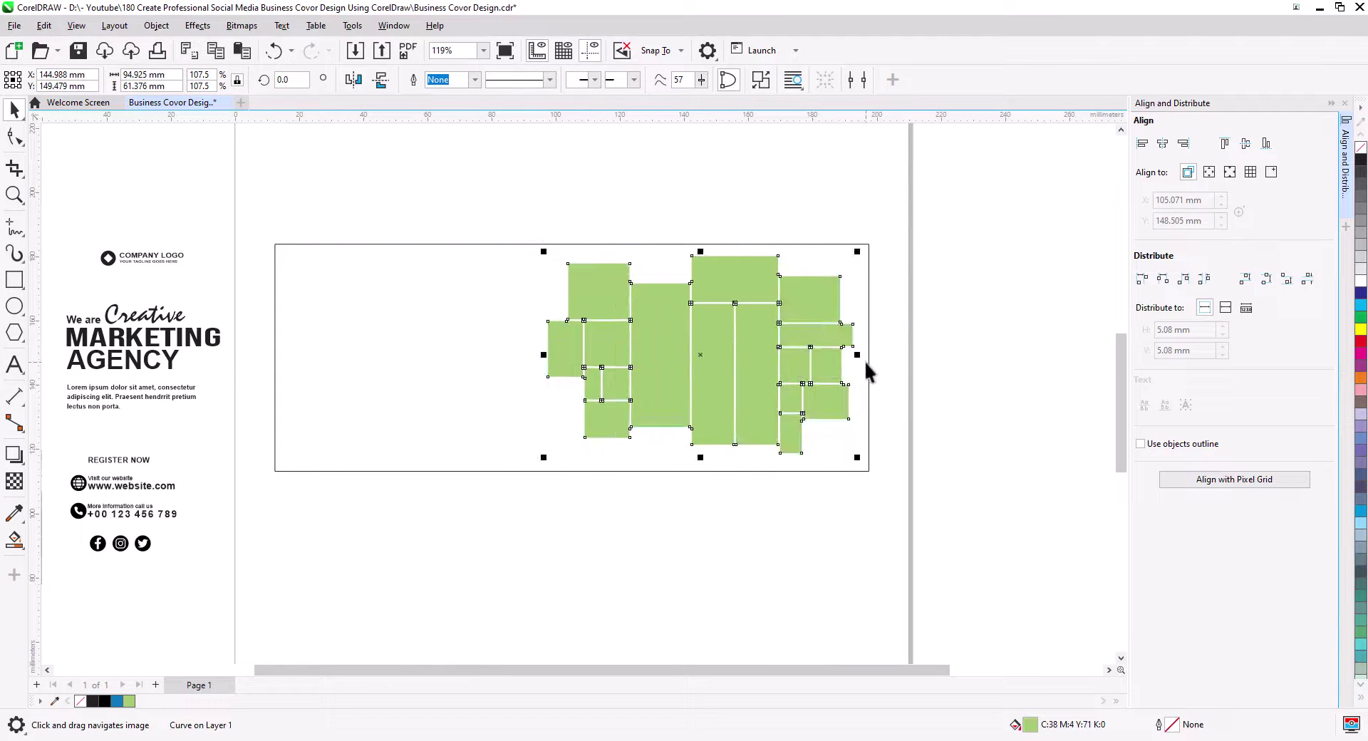
- Center the green mosaic vertically within the large cover rectangle
{"action": "left_click", "coordinate": [869, 361], "text": "shift"}
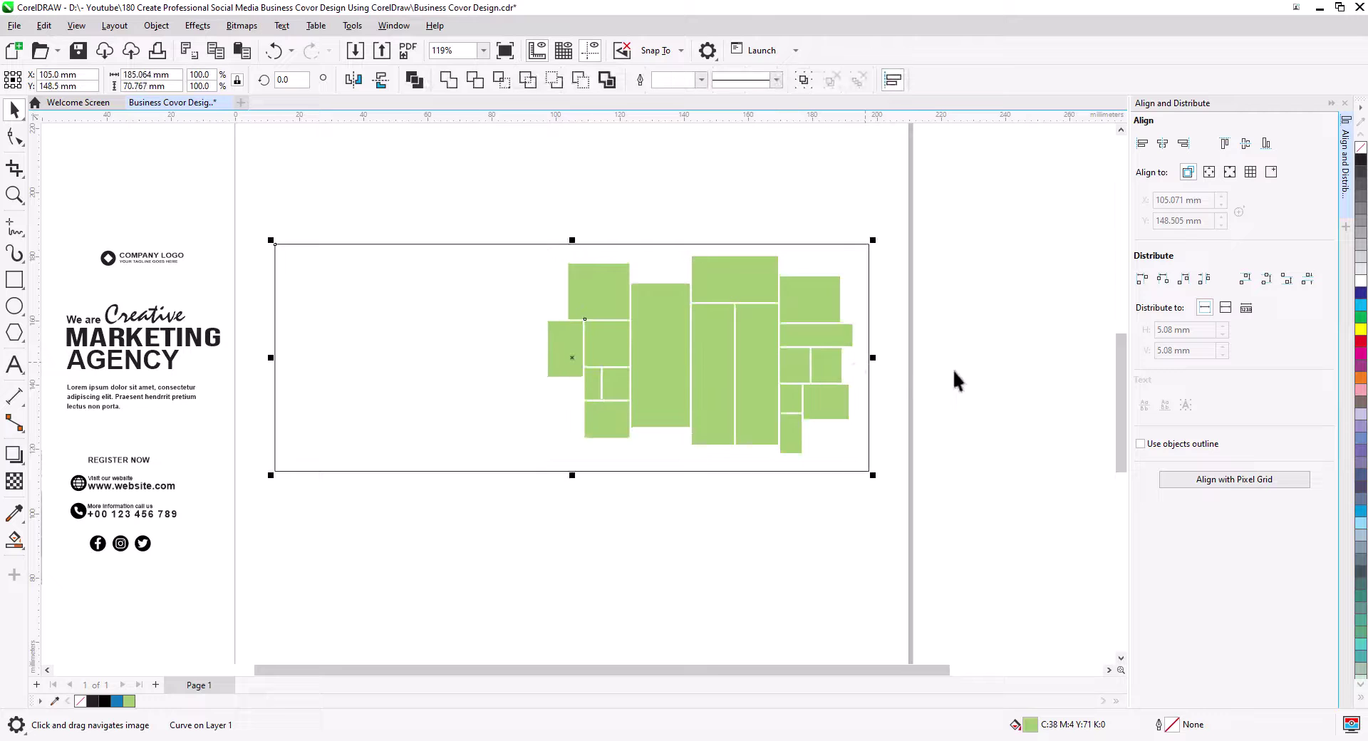
{"action": "left_click", "coordinate": [1245, 144]}
{"action": "left_click", "coordinate": [882, 487]}
- Place the meeting-room photo inside the green mosaic with PowerClip
{"action": "scroll", "coordinate": [288, 578], "scroll_direction": "down", "scroll_amount": 1}
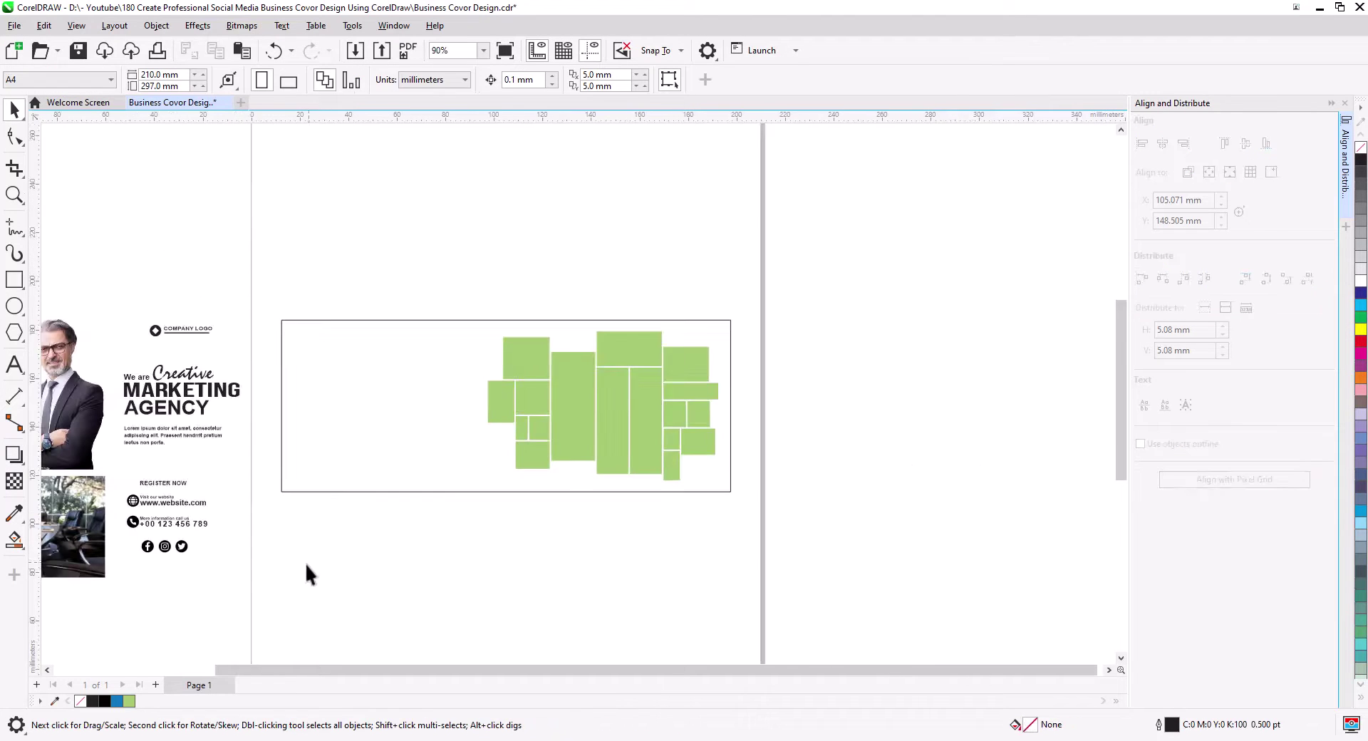
{"action": "left_click_drag", "start_coordinate": [305, 563], "coordinate": [323, 559]}
{"action": "left_click", "coordinate": [154, 533]}
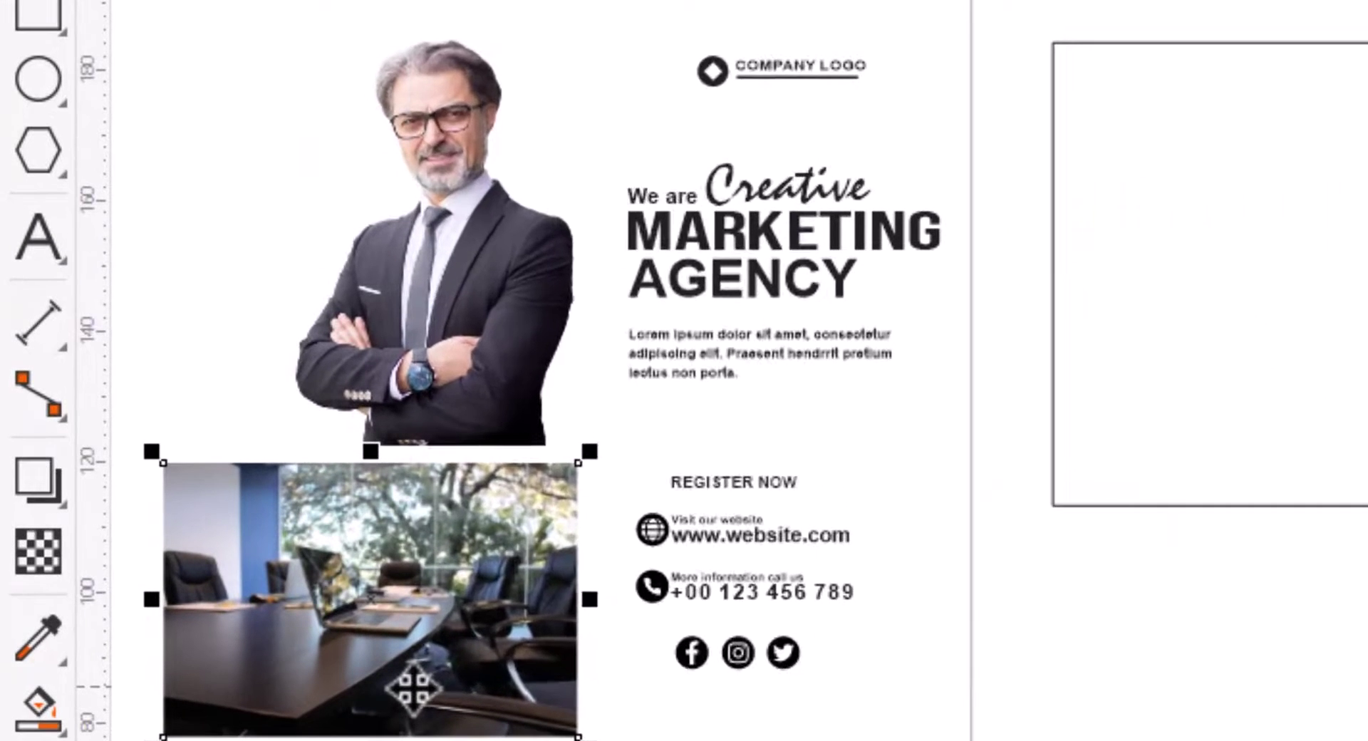
{"action": "right_click", "coordinate": [314, 628]}
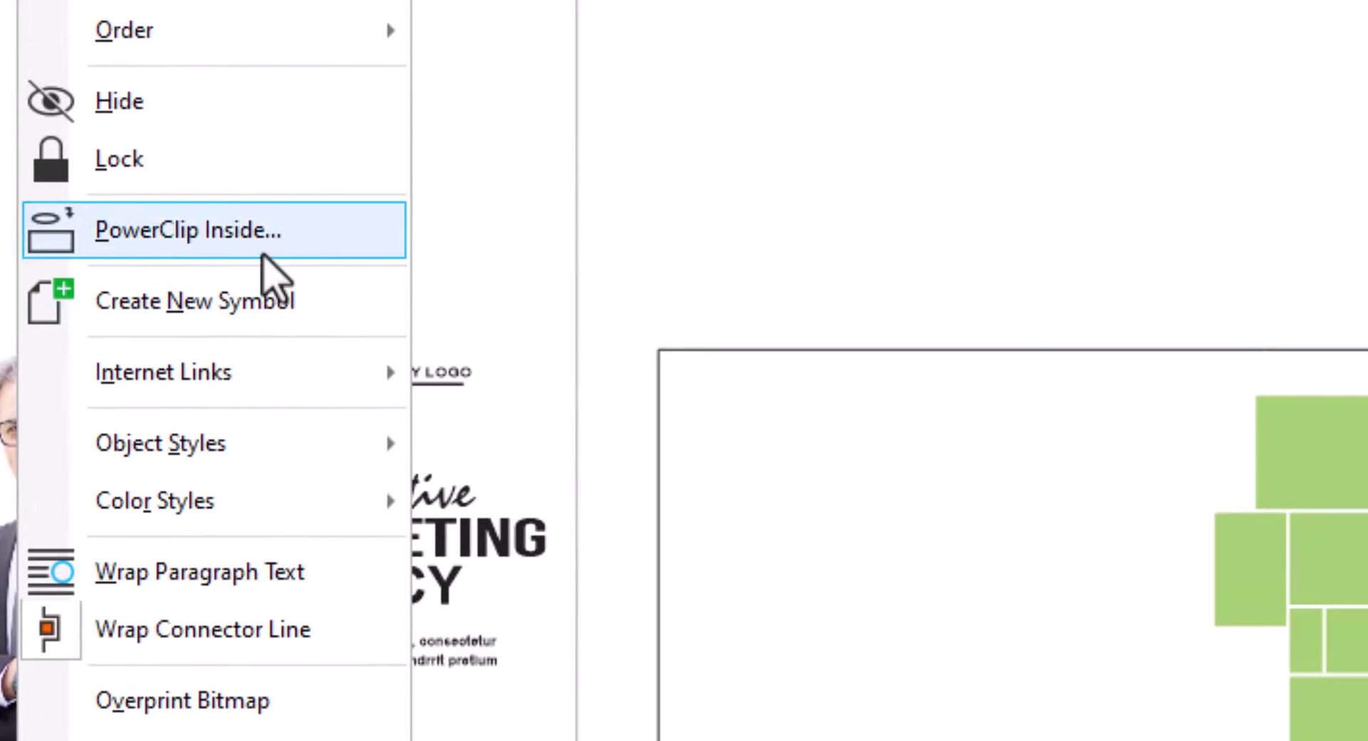
{"action": "left_click", "coordinate": [431, 114]}
{"action": "left_click", "coordinate": [809, 456]}
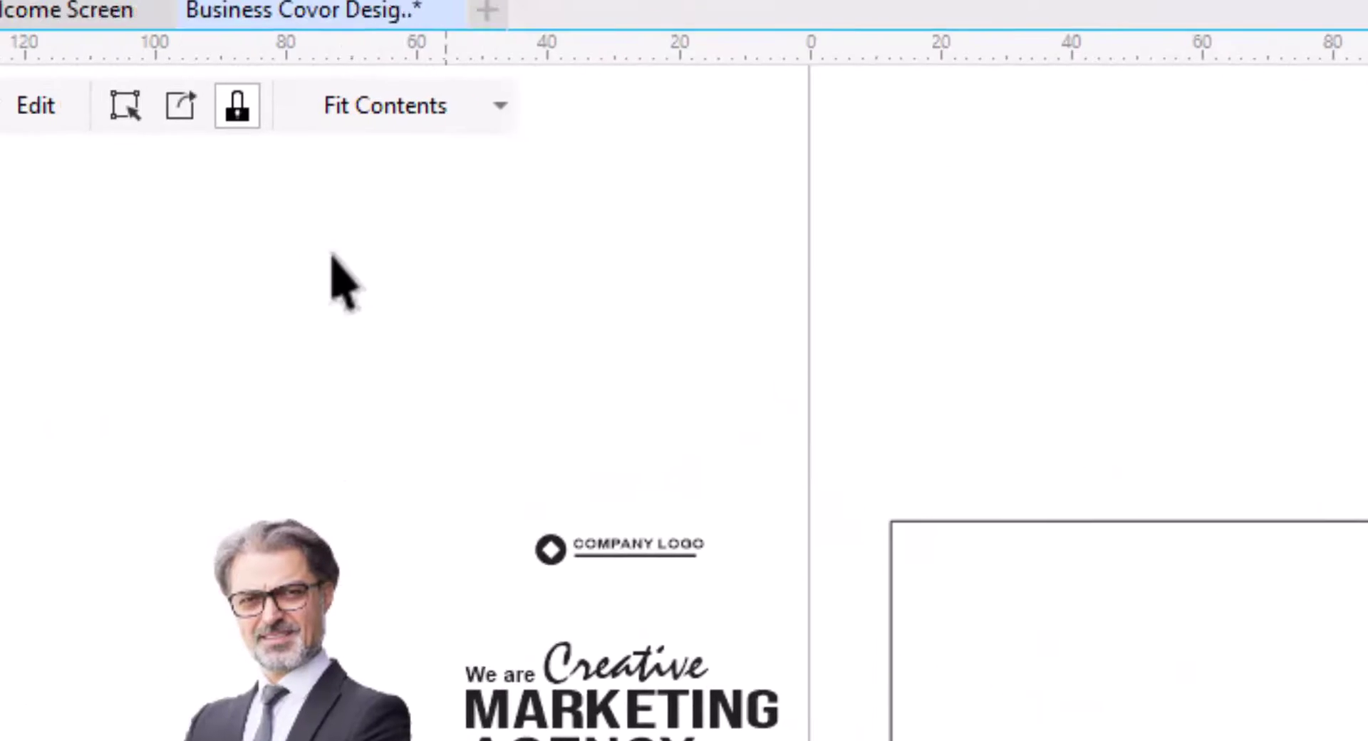
- Enlarge the photo inside the PowerClip to about 102 × 68 mm so it covers the whole mosaic, and finish editing
{"action": "left_click", "coordinate": [178, 174]}
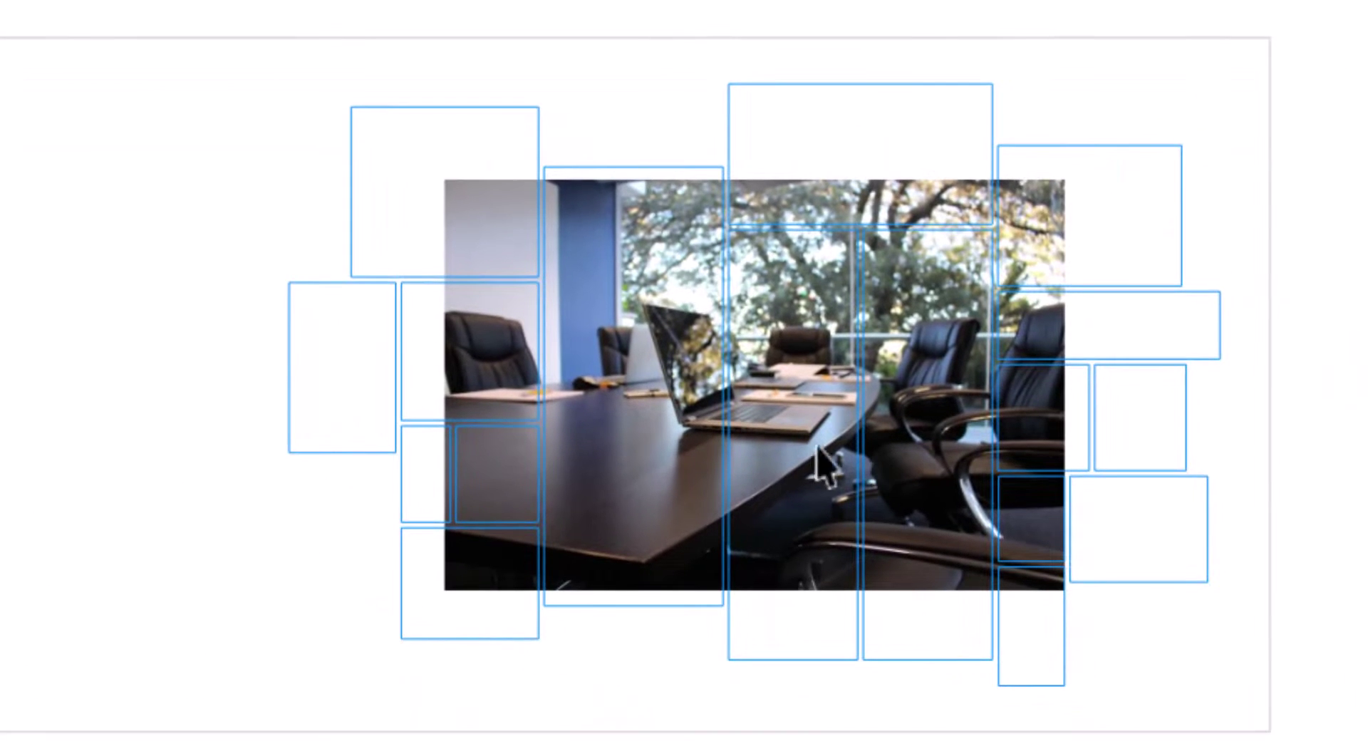
{"action": "left_click", "coordinate": [1080, 639]}
{"action": "left_click_drag", "start_coordinate": [1074, 602], "coordinate": [1263, 725]}
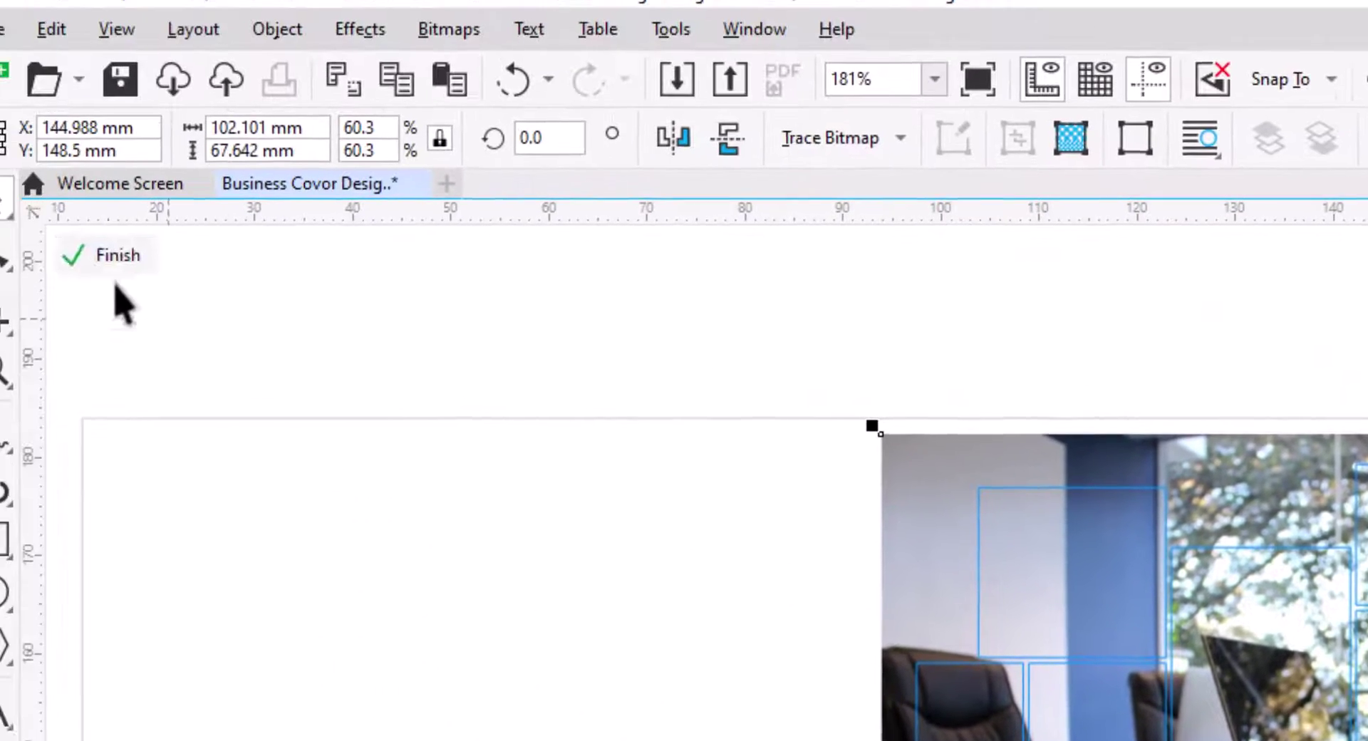
{"action": "left_click", "coordinate": [110, 264]}
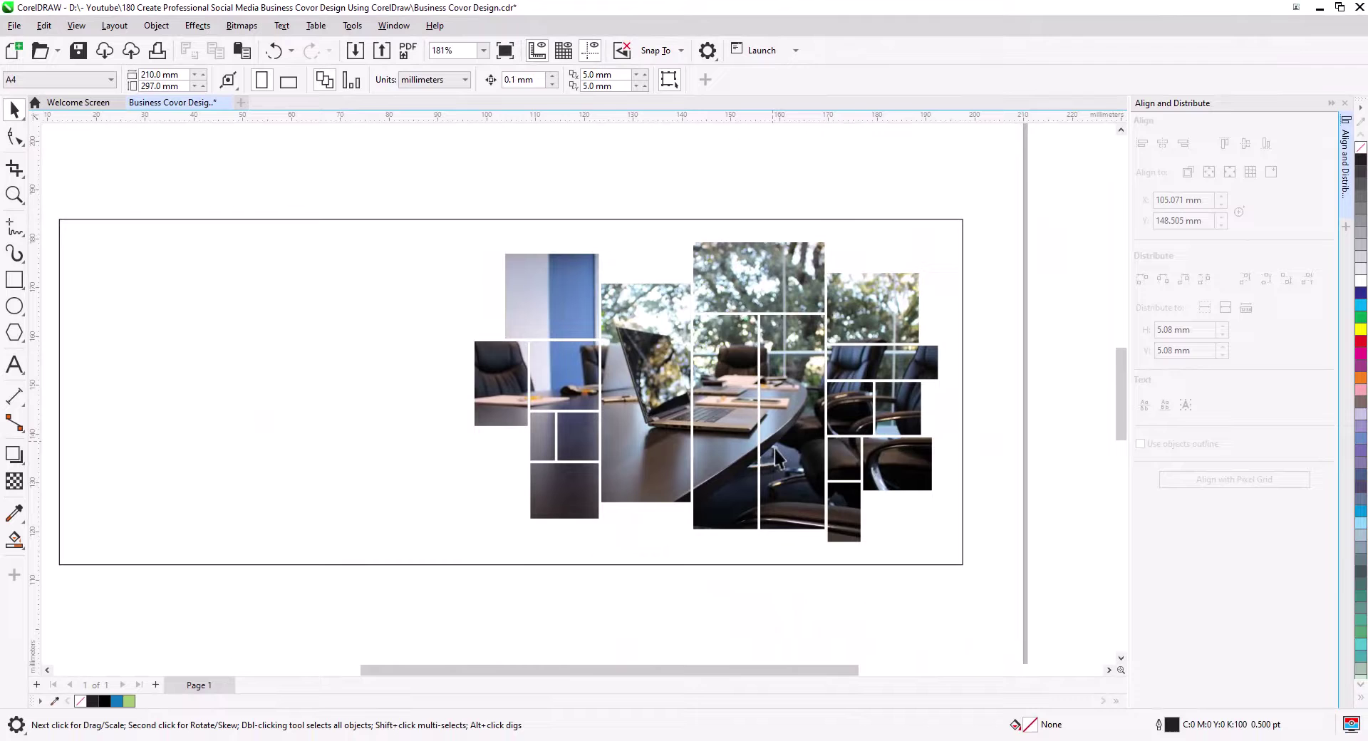
- Fill the mosaic with blue (R13 G119 B192) and select the photo within its PowerClip contents
{"action": "left_click", "coordinate": [775, 450]}
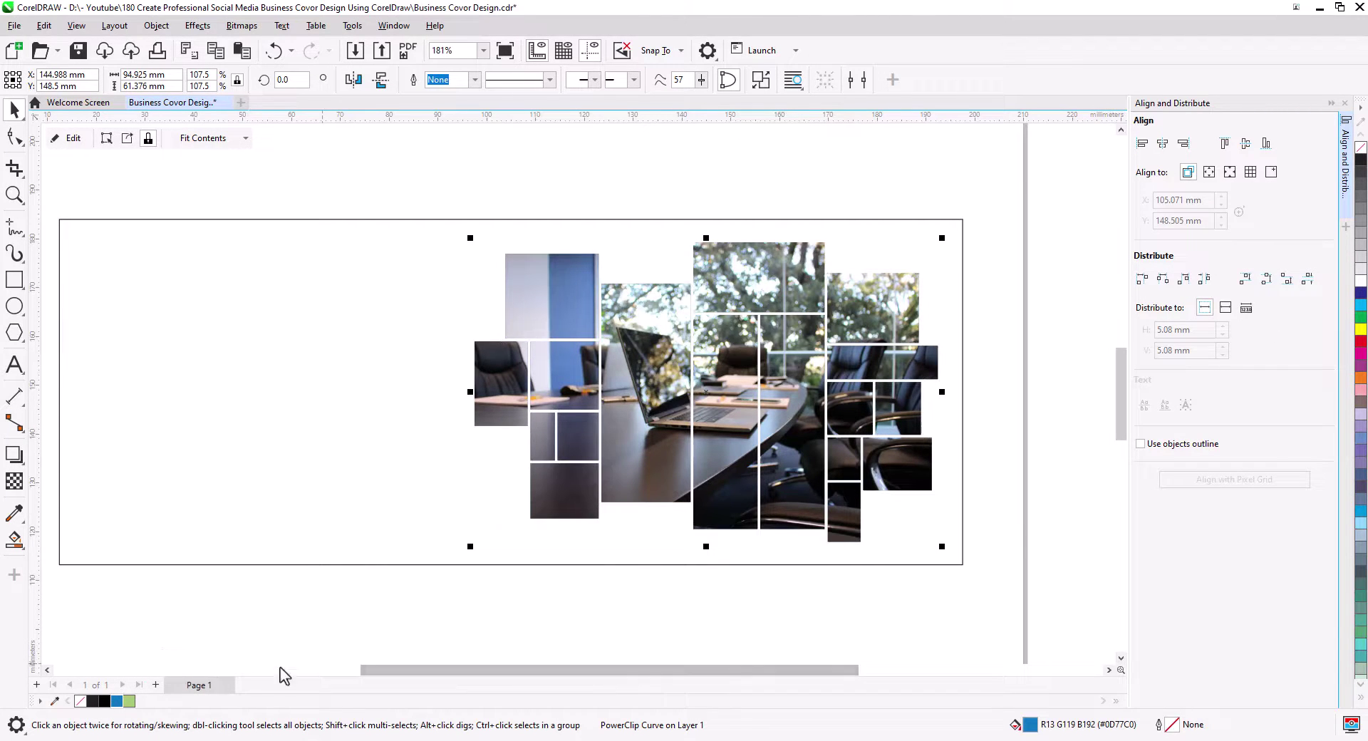
{"action": "left_click", "coordinate": [72, 139]}
{"action": "left_click", "coordinate": [627, 399]}
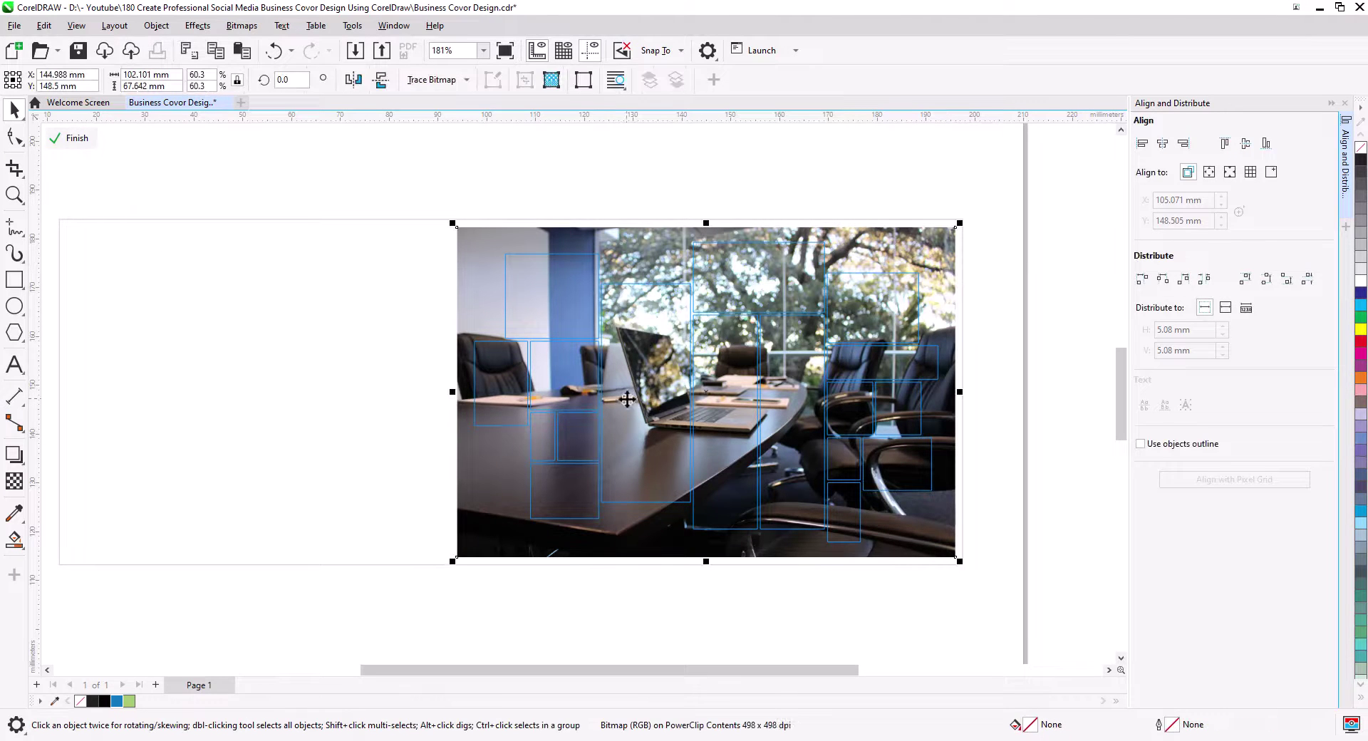
- Apply a uniform transparency of 28 to the meeting-room photo and finish editing the PowerClip
{"action": "left_click", "coordinate": [14, 484]}
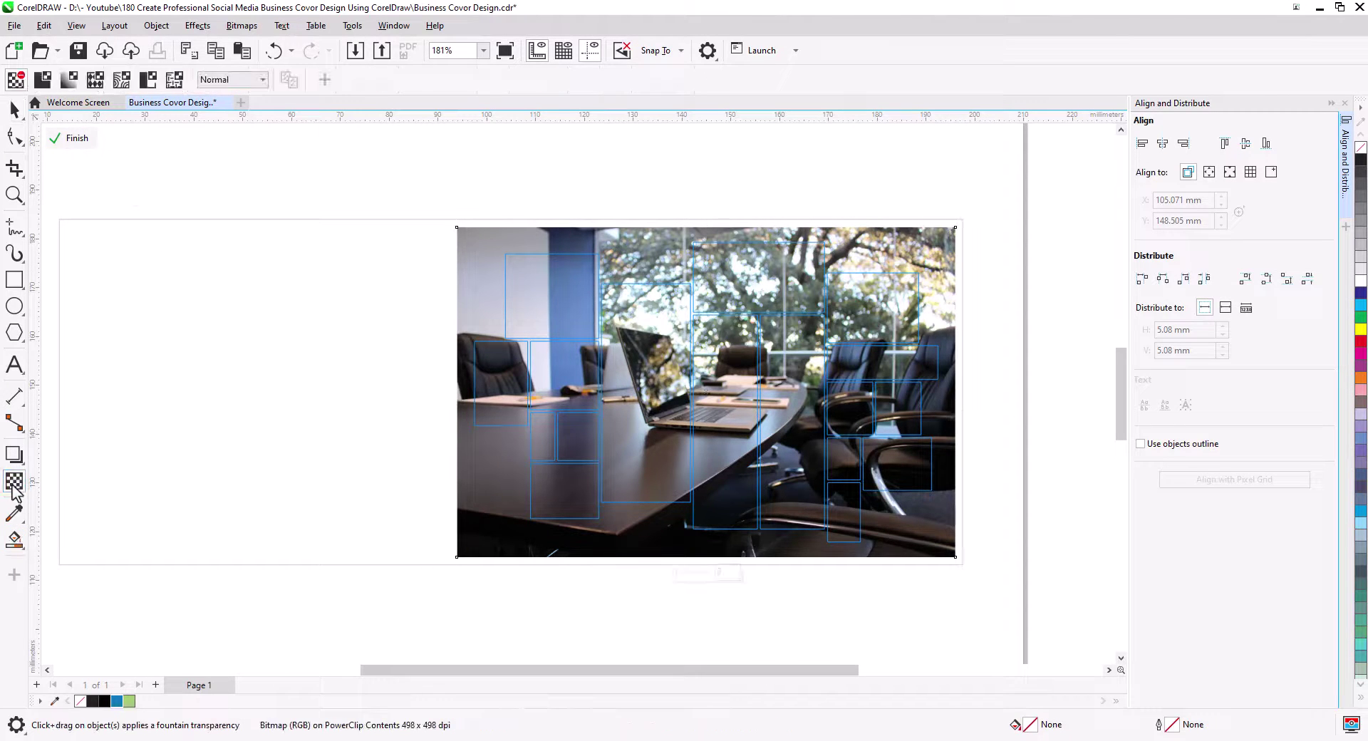
{"action": "left_click_drag", "start_coordinate": [676, 573], "coordinate": [686, 572]}
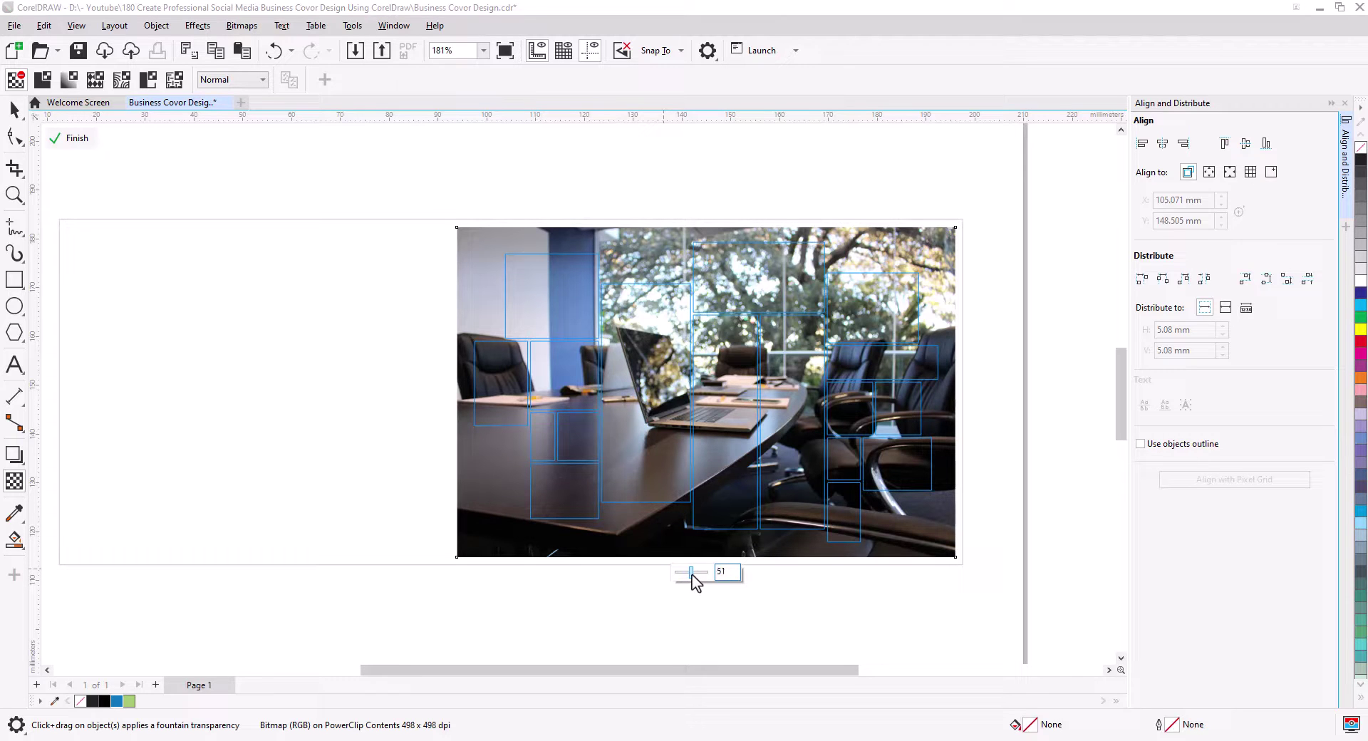
{"action": "left_click_drag", "start_coordinate": [690, 574], "coordinate": [697, 577]}
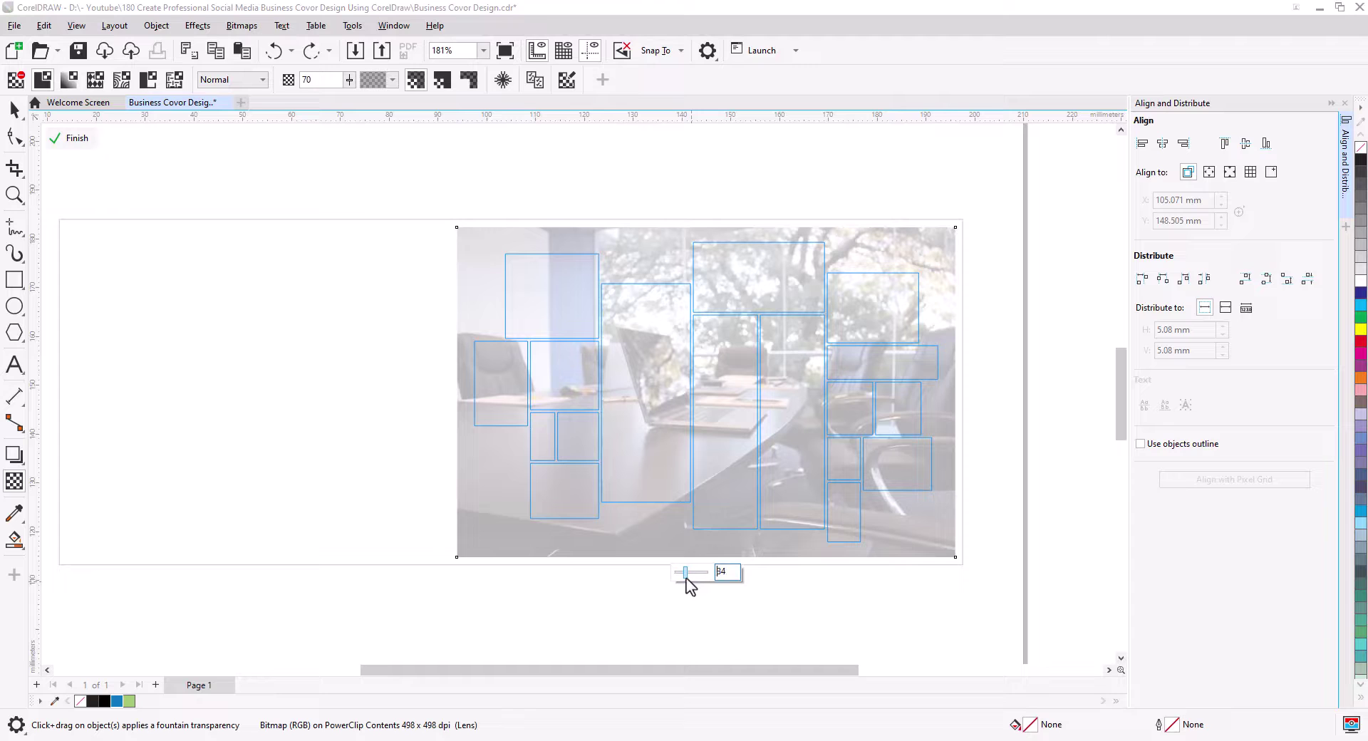
{"action": "left_click_drag", "start_coordinate": [684, 577], "coordinate": [684, 578]}
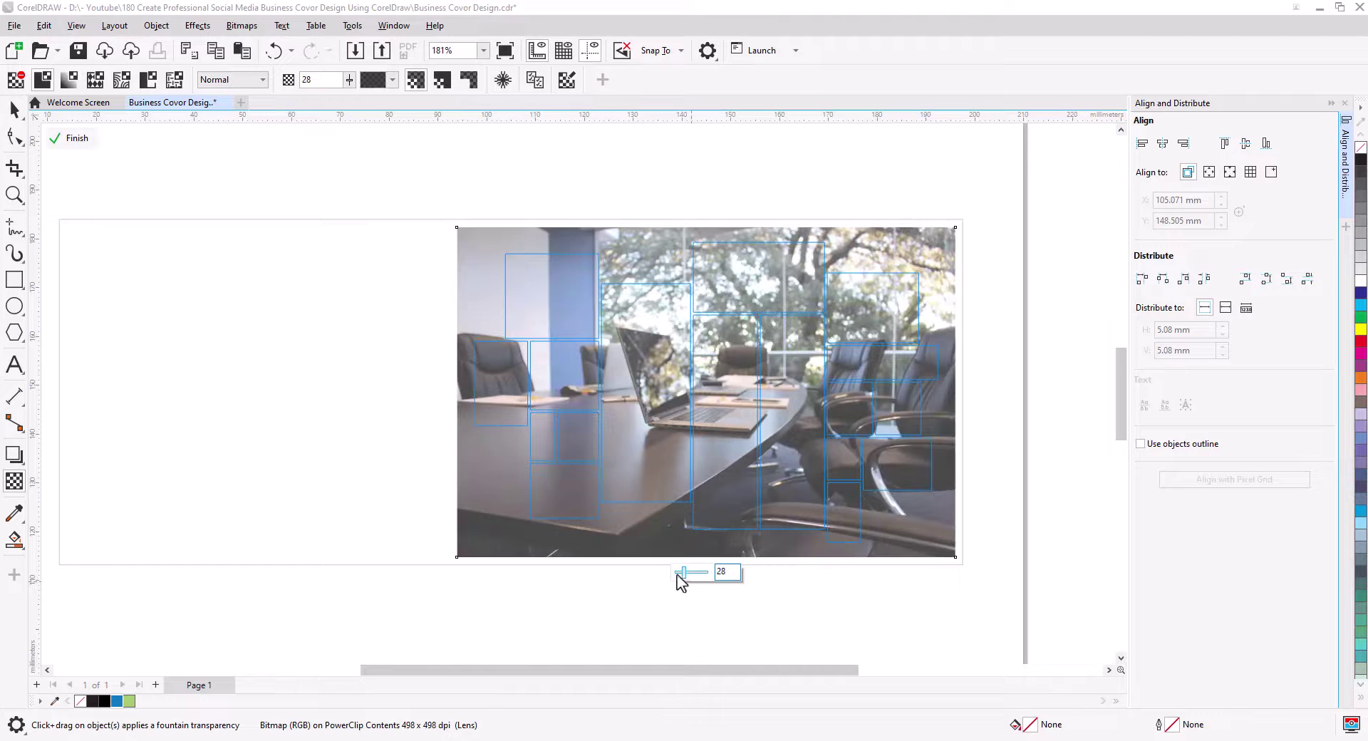
{"action": "left_click", "coordinate": [71, 141]}
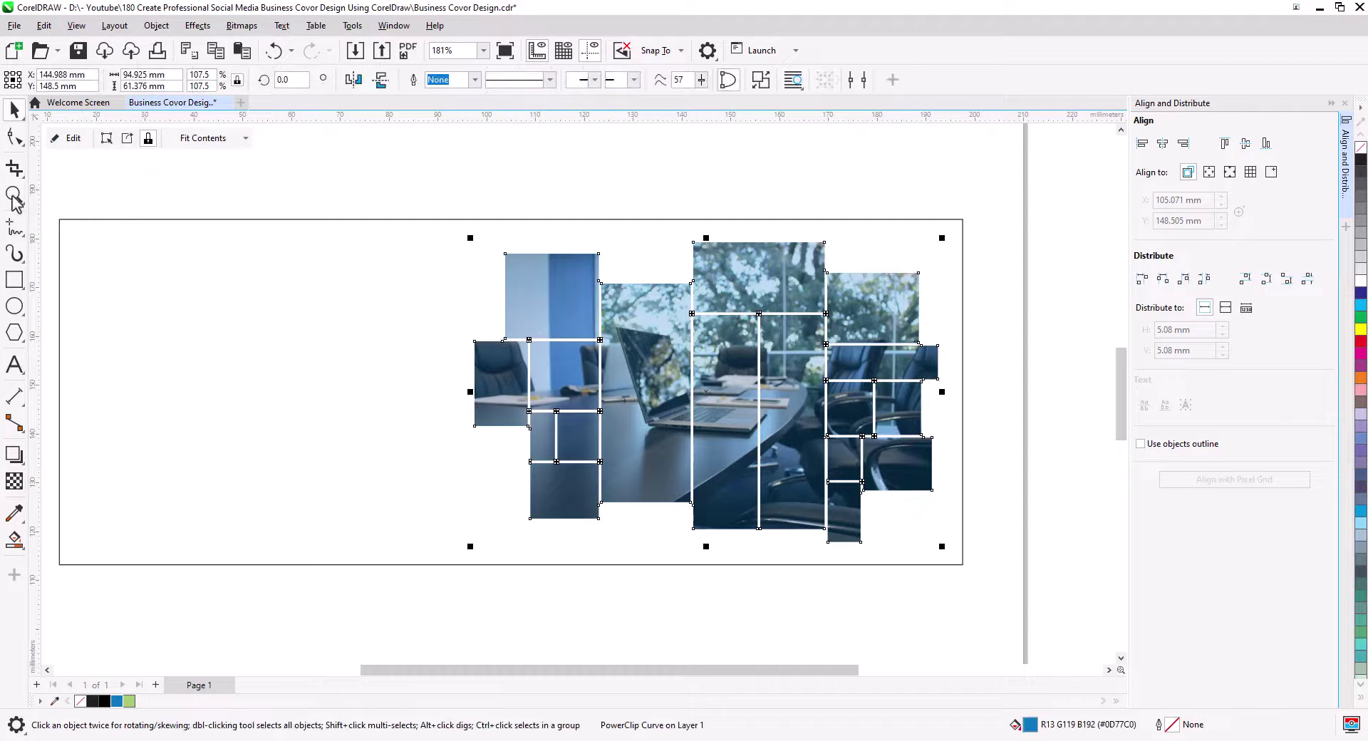
{"action": "left_click", "coordinate": [489, 186]}
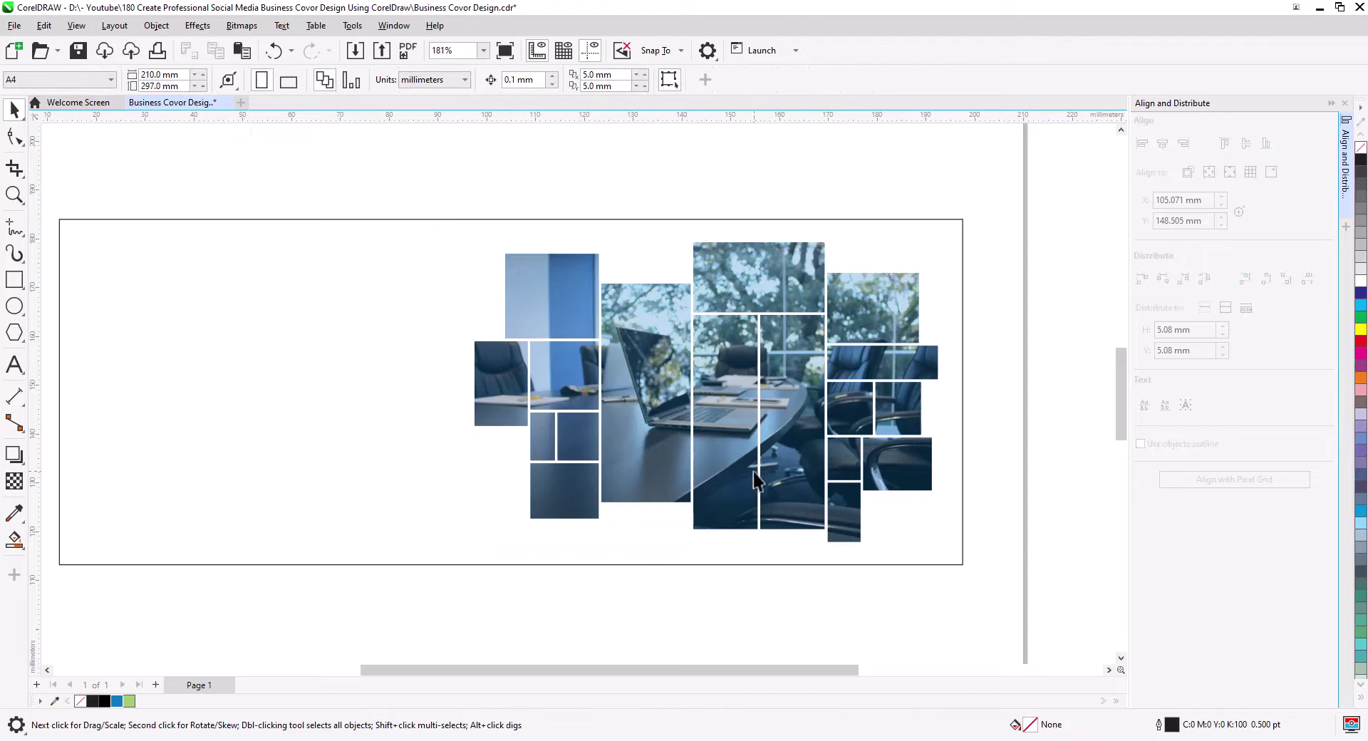
- Move the businessman photo onto the lower part of the mosaic and bring it to the front
{"action": "scroll", "coordinate": [744, 443], "scroll_direction": "down", "scroll_amount": 3}
{"action": "left_click_drag", "start_coordinate": [703, 493], "coordinate": [840, 470]}
{"action": "left_click_drag", "start_coordinate": [172, 415], "coordinate": [862, 547]}
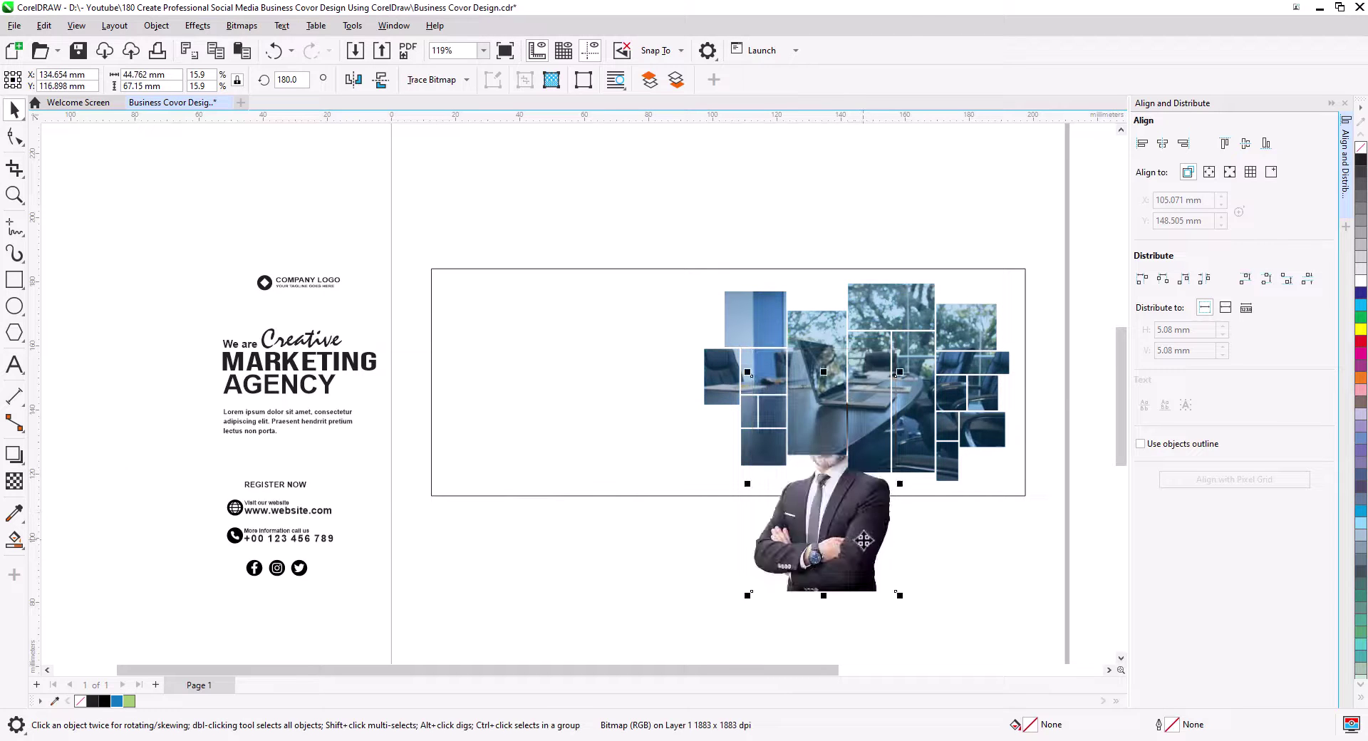
{"action": "right_click", "coordinate": [862, 539]}
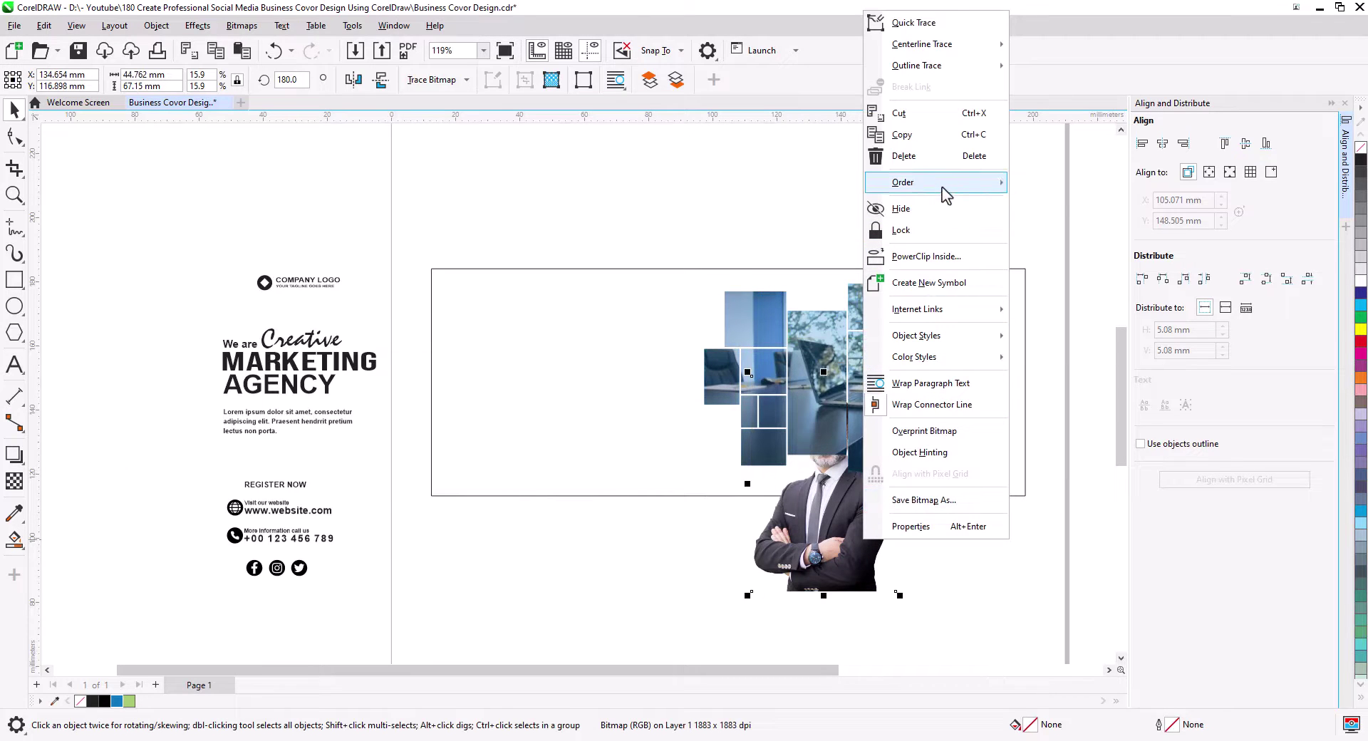
{"action": "mouse_move", "coordinate": [959, 186]}
{"action": "left_click", "coordinate": [1064, 187]}
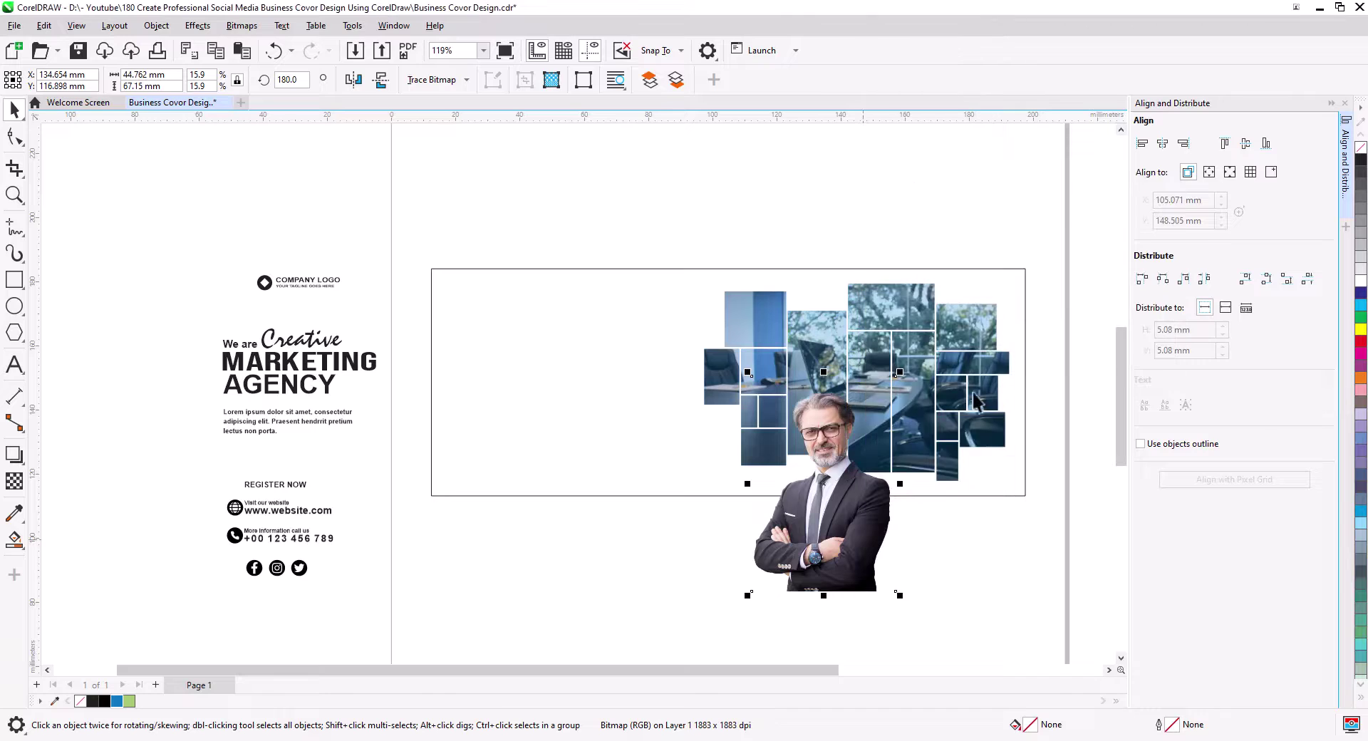
- Move the businessman photo up to the cover's bottom edge and centre it horizontally with the mosaic
{"action": "left_click", "coordinate": [852, 613]}
{"action": "left_click_drag", "start_coordinate": [839, 589], "coordinate": [874, 498]}
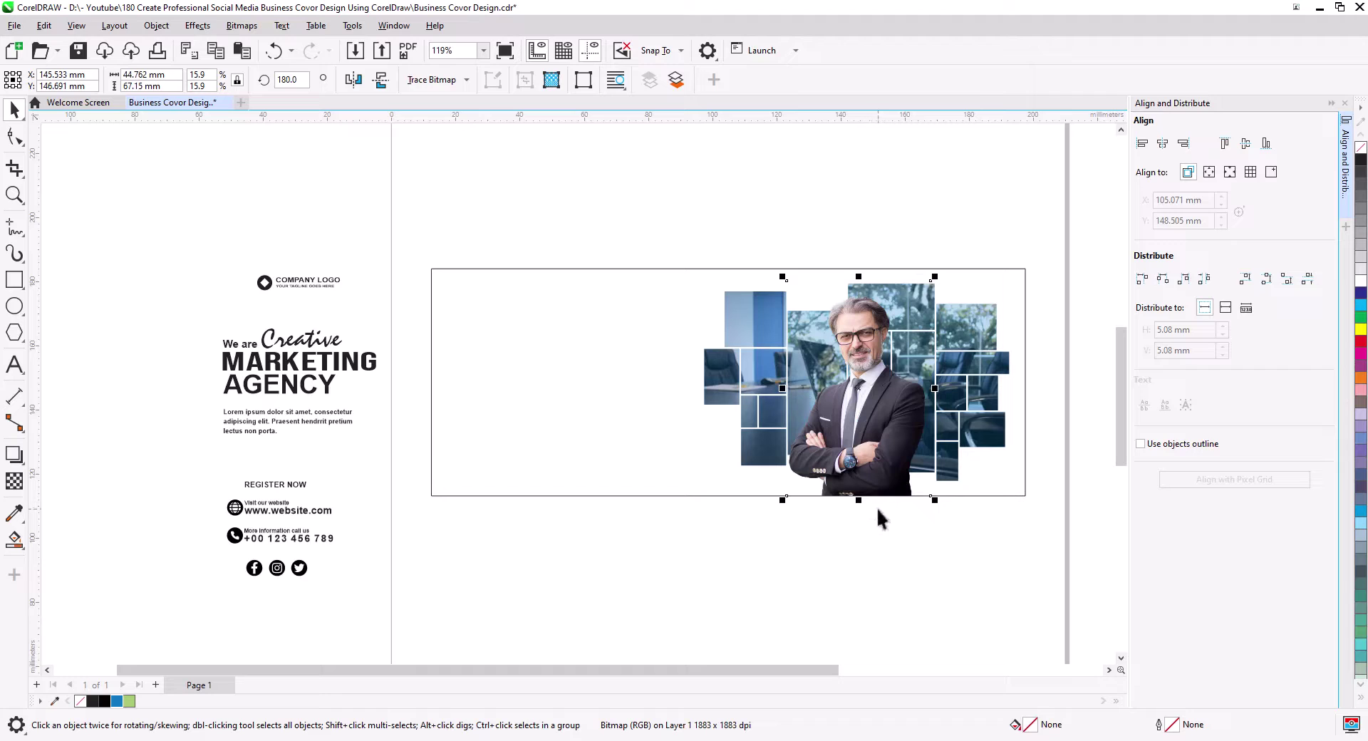
{"action": "left_click", "coordinate": [982, 407], "text": "shift"}
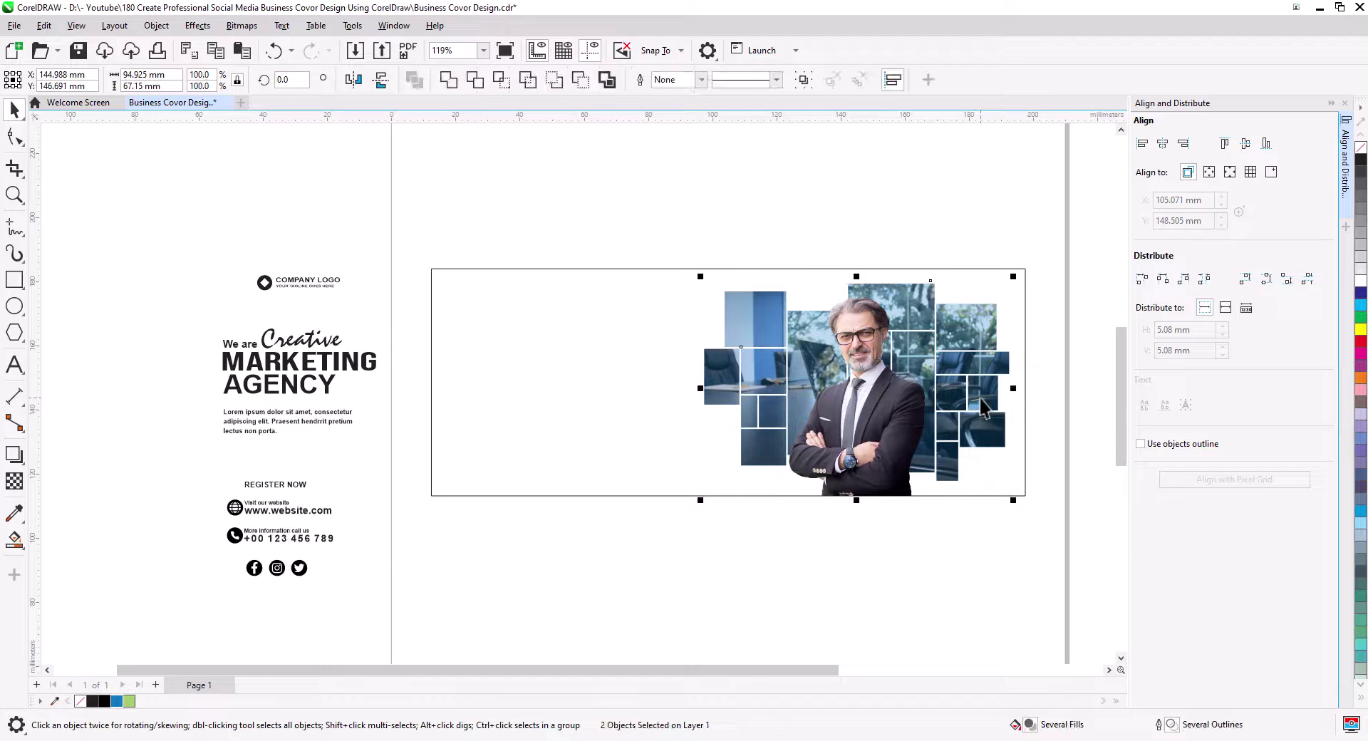
{"action": "left_click", "coordinate": [1163, 144]}
{"action": "key", "text": "Escape"}
- Add a drop shadow falling down and to the right of the businessman, with opacity 82 and feathering 10
{"action": "scroll", "coordinate": [916, 475], "scroll_direction": "up", "scroll_amount": 3}
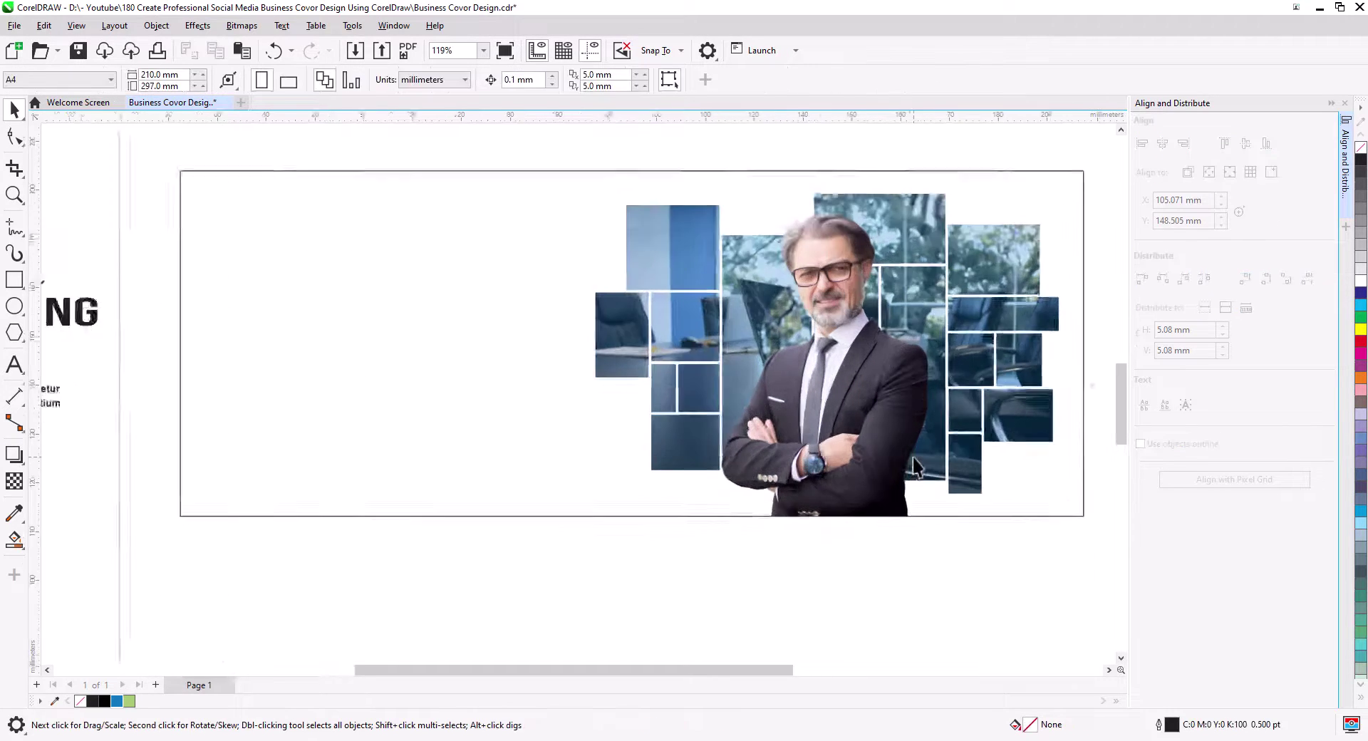
{"action": "left_click_drag", "start_coordinate": [917, 473], "coordinate": [814, 535]}
{"action": "left_click", "coordinate": [773, 480]}
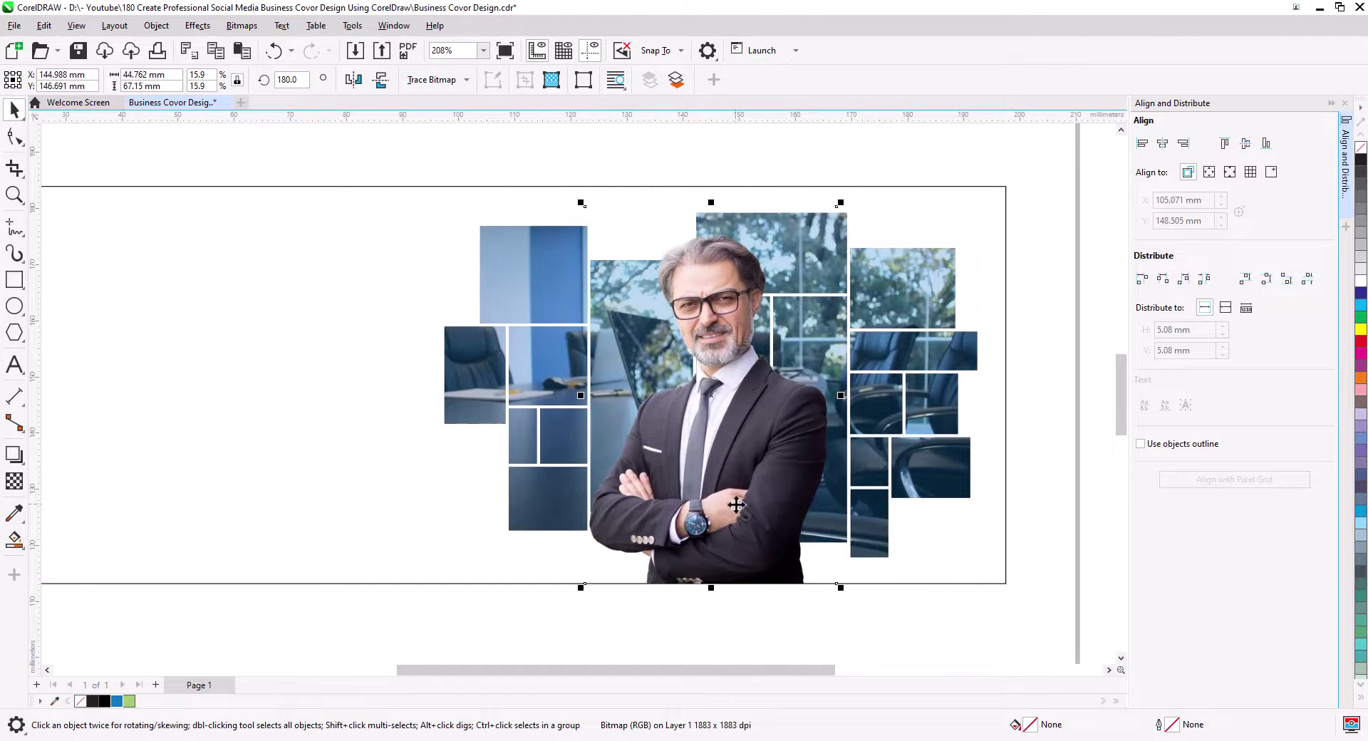
{"action": "left_click", "coordinate": [15, 456]}
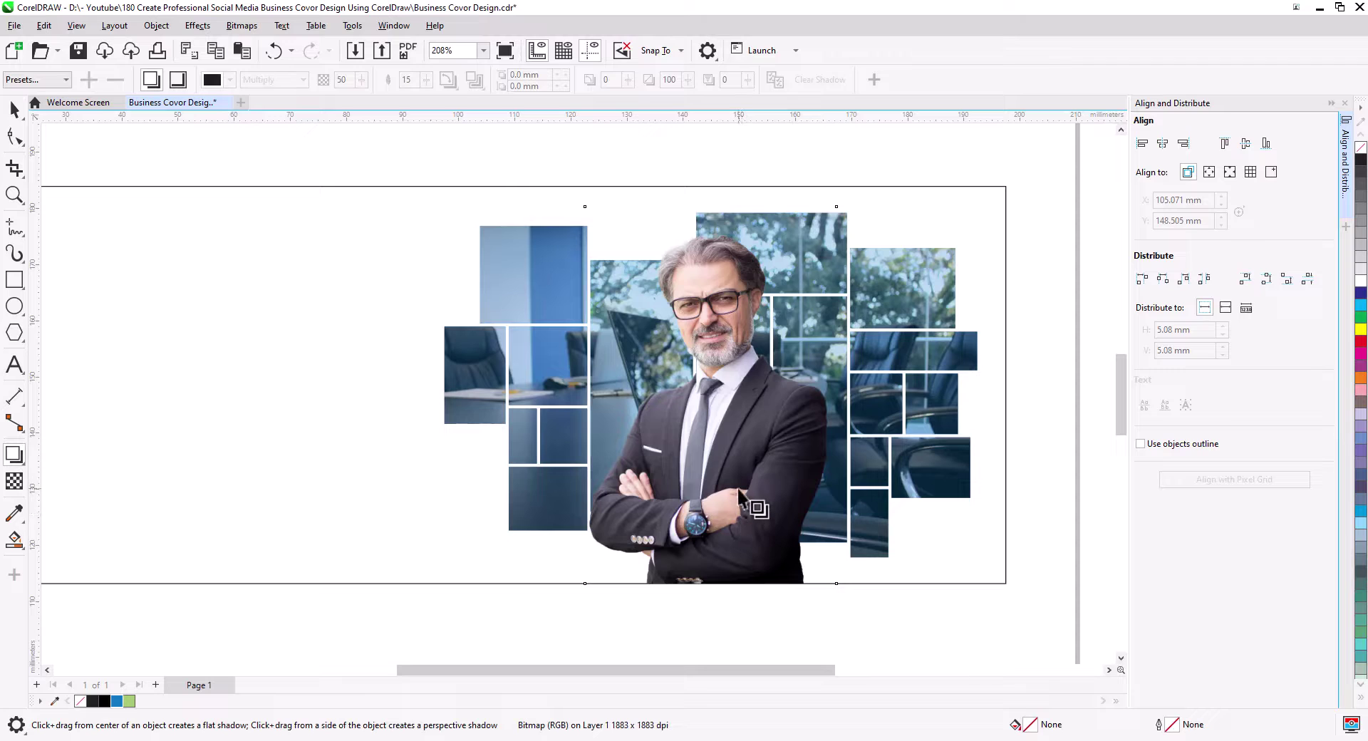
{"action": "left_click_drag", "start_coordinate": [711, 396], "coordinate": [856, 499]}
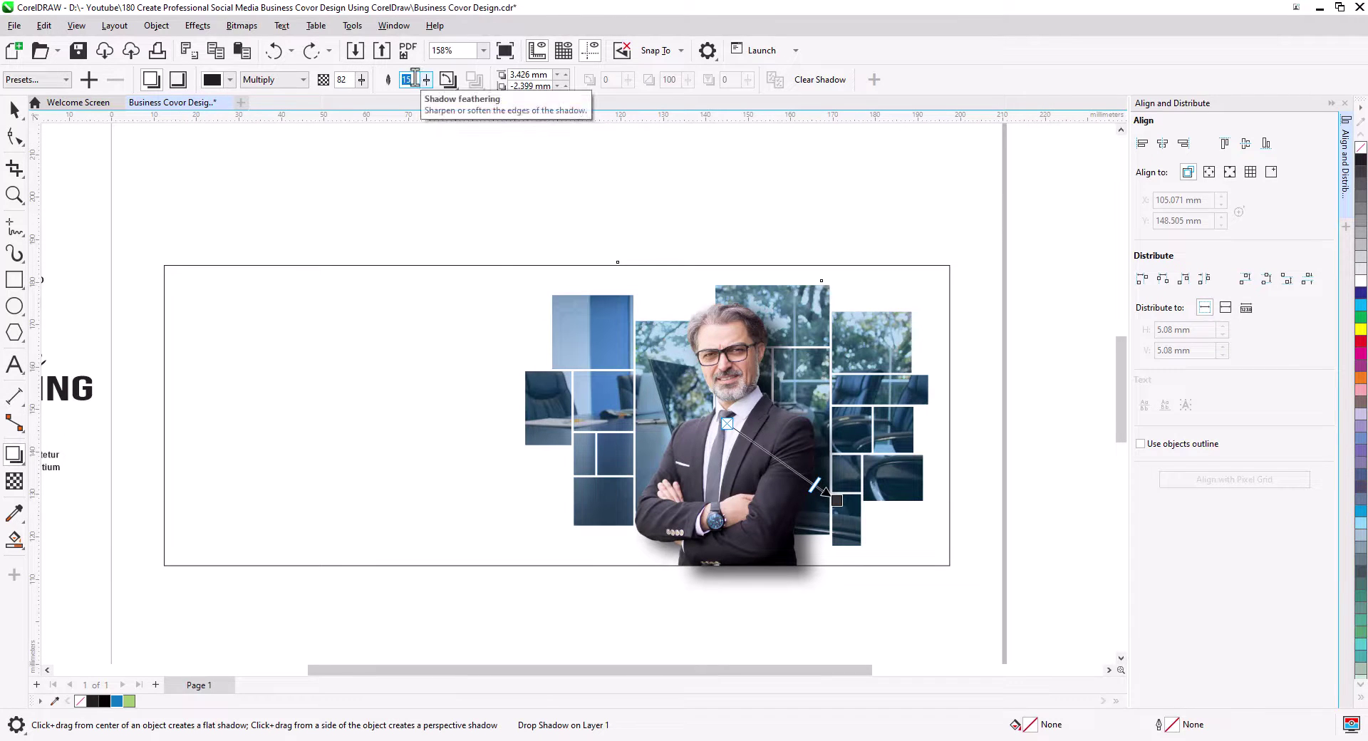
{"action": "key", "text": "Return"}
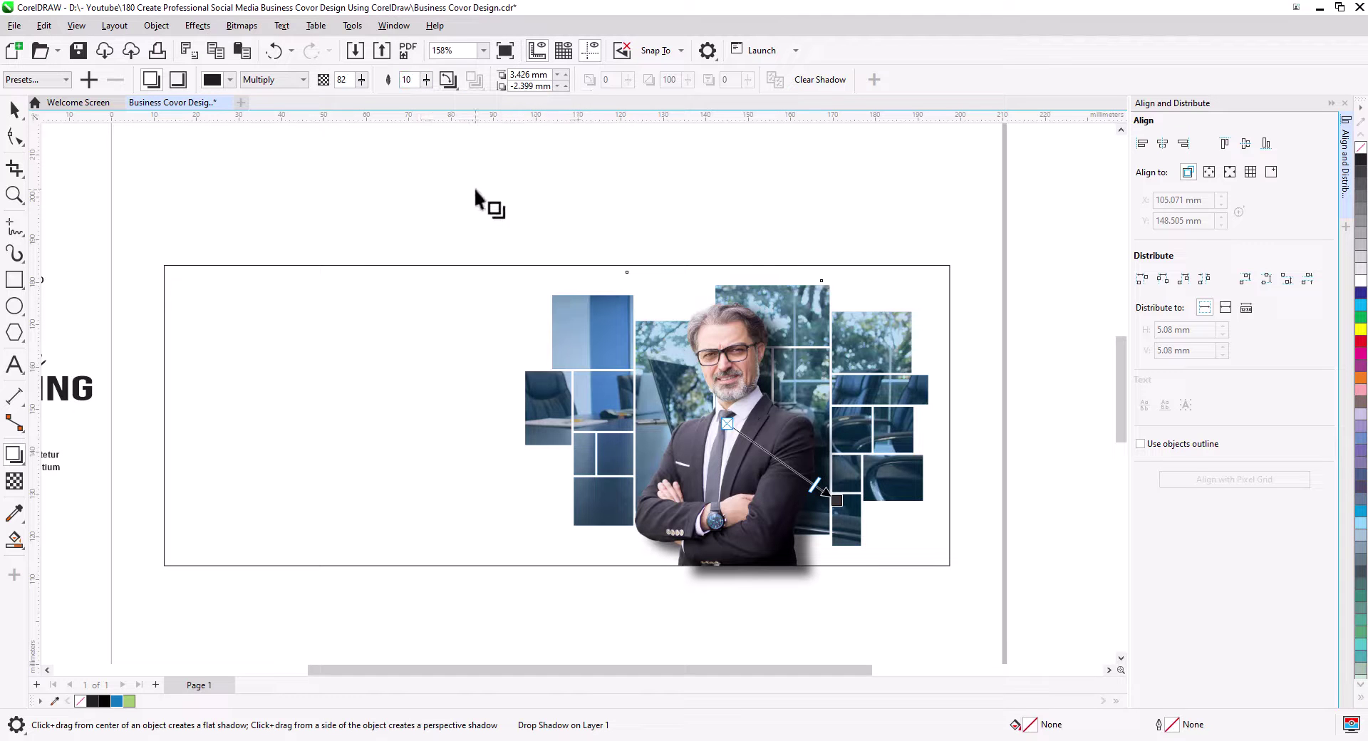
- Shorten the shadow offset to about 2.5 mm across and 1.8 mm down, and set its colour to black with opacity 75
{"action": "scroll", "coordinate": [840, 526], "scroll_direction": "up", "scroll_amount": 2}
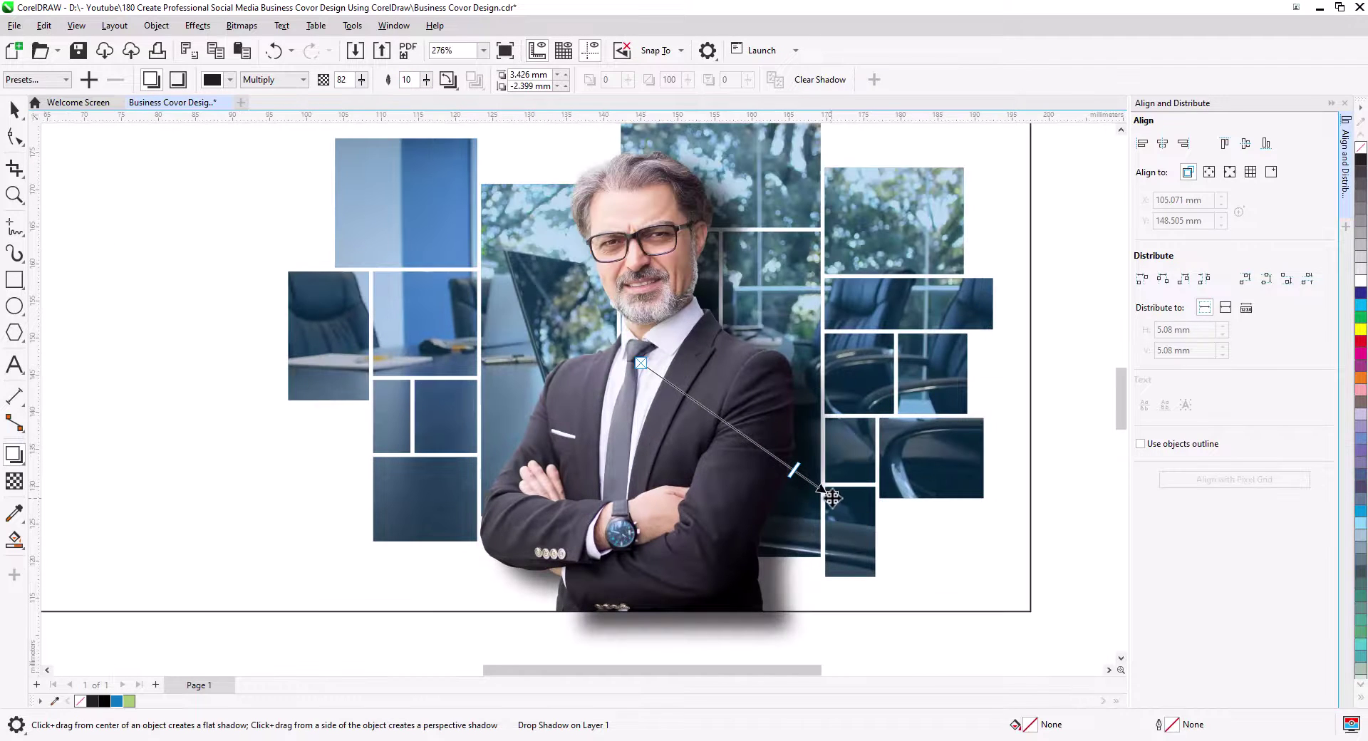
{"action": "left_click_drag", "start_coordinate": [832, 497], "coordinate": [825, 495]}
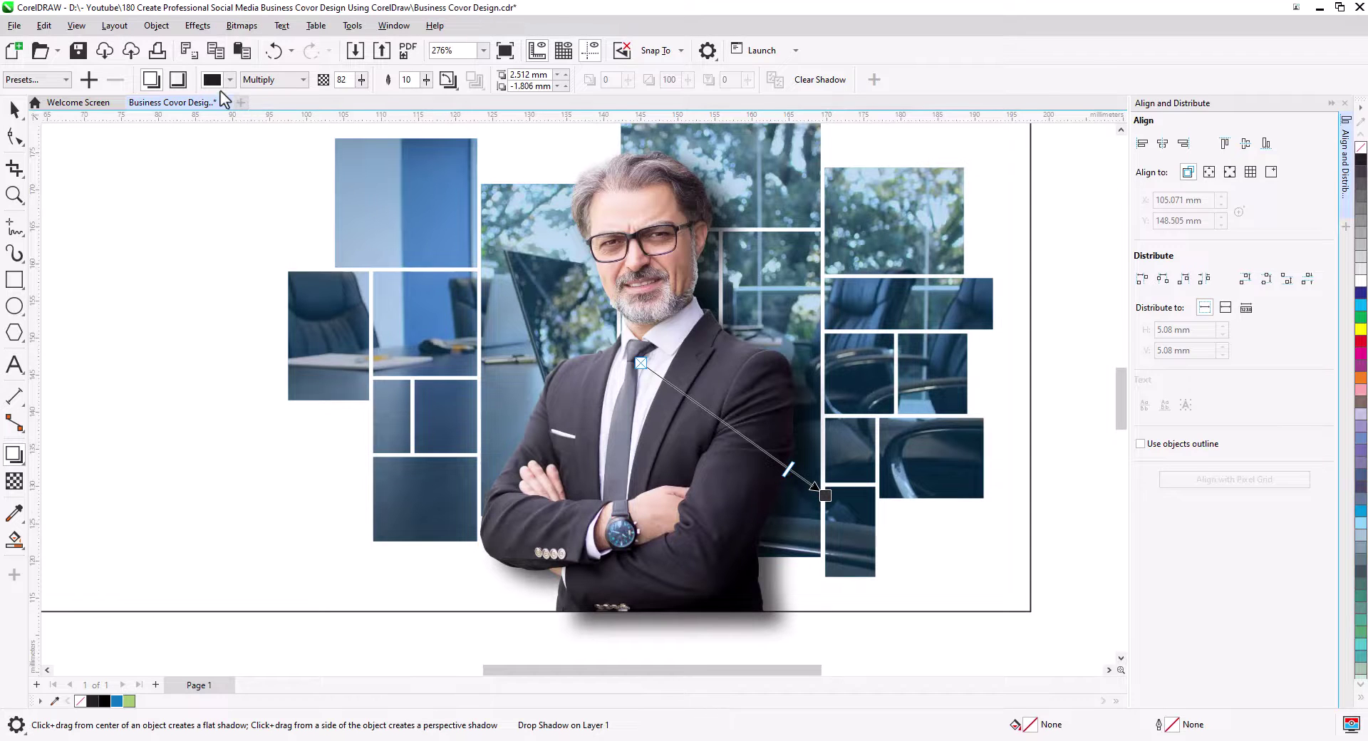
{"action": "left_click", "coordinate": [230, 81]}
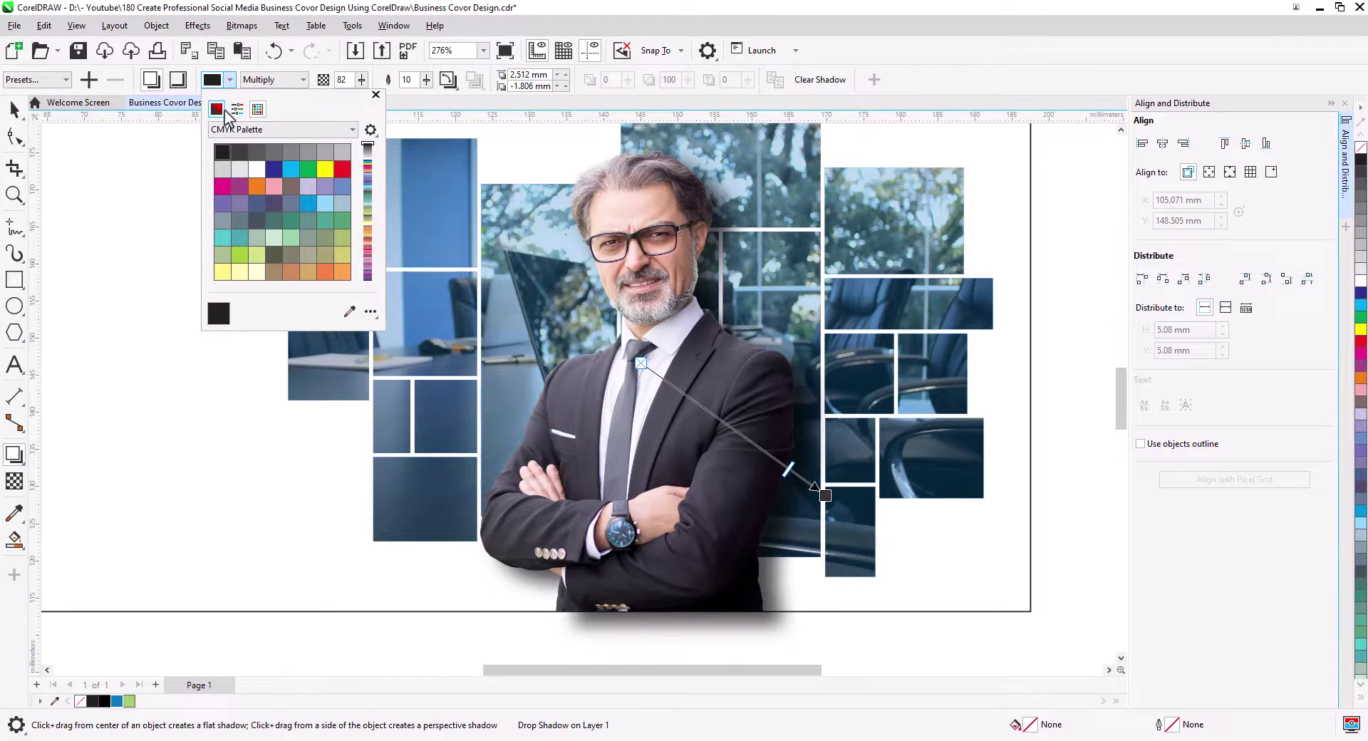
{"action": "left_click", "coordinate": [220, 110]}
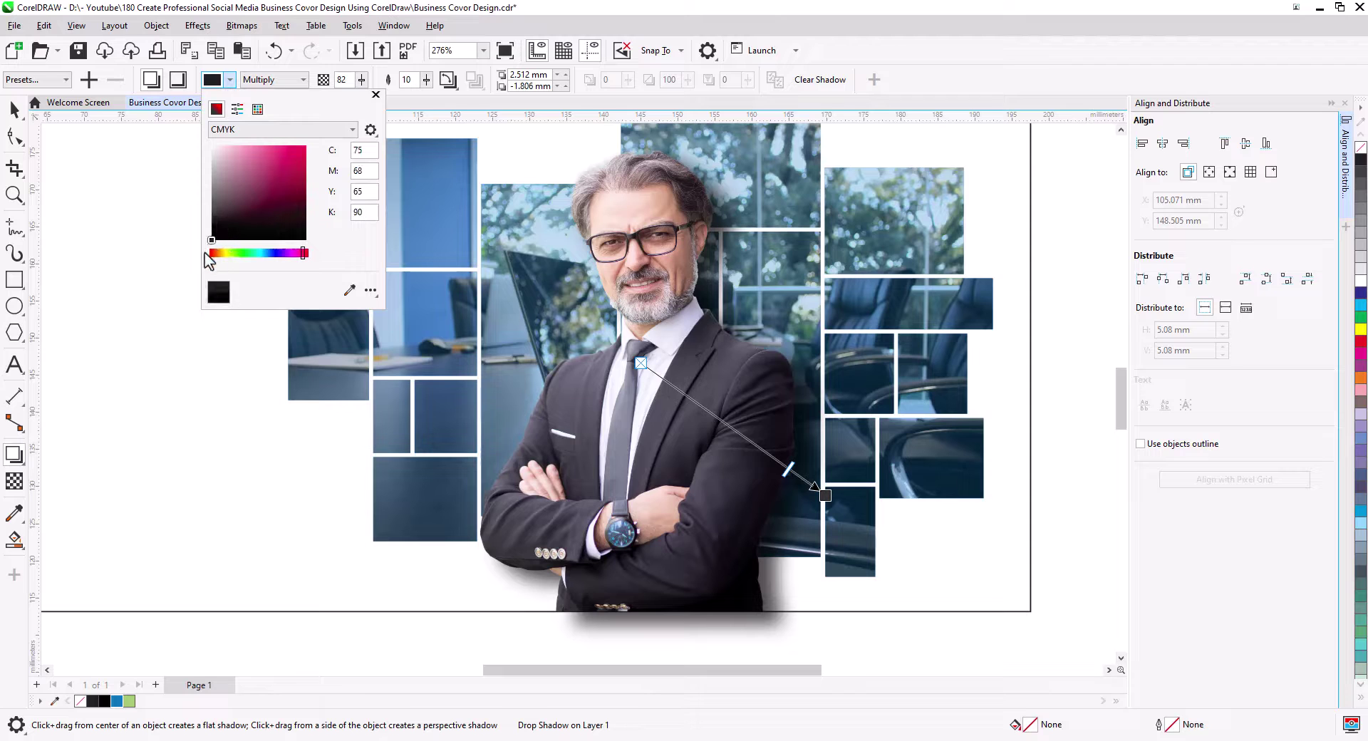
{"action": "left_click_drag", "start_coordinate": [205, 253], "coordinate": [204, 256]}
{"action": "left_click", "coordinate": [12, 114]}
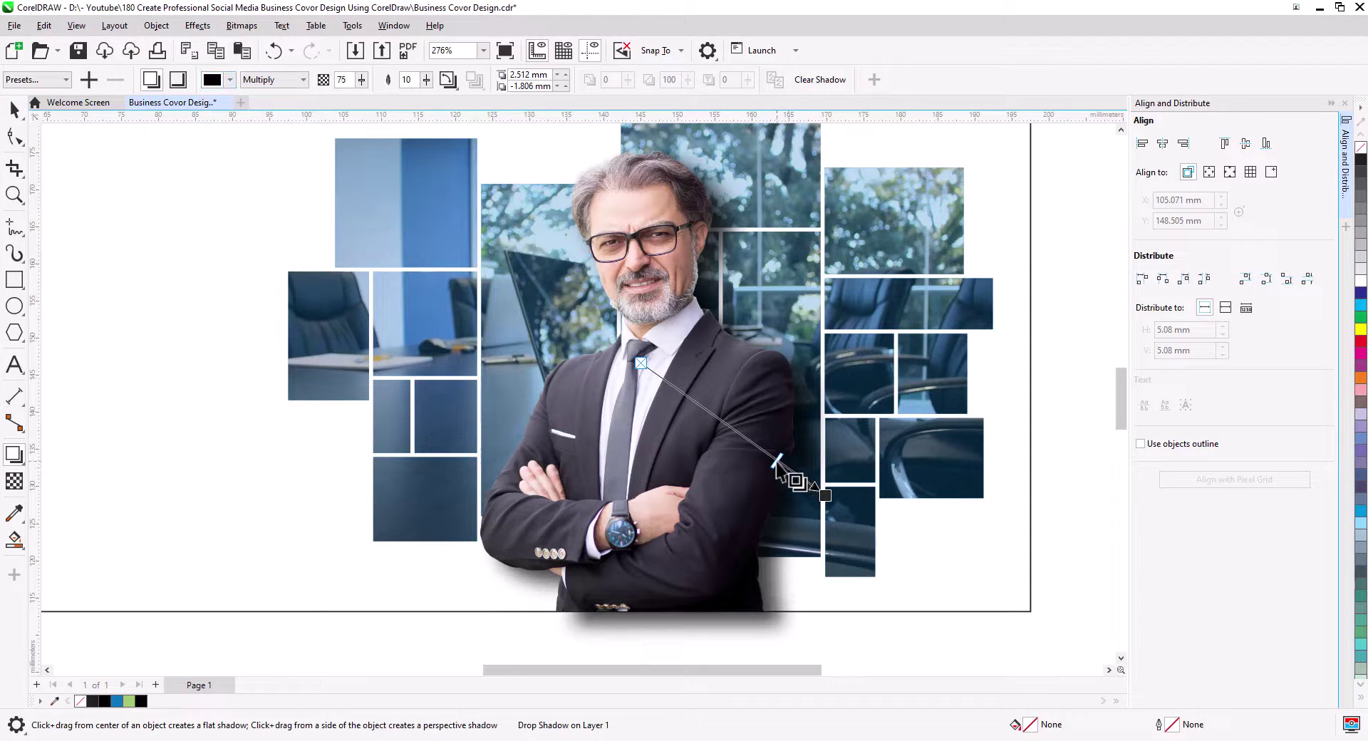
- Break the drop shadow apart from the businessman photo and PowerClip the shadow inside the cover rectangle
{"action": "right_click", "coordinate": [660, 622]}
{"action": "left_click", "coordinate": [744, 374]}
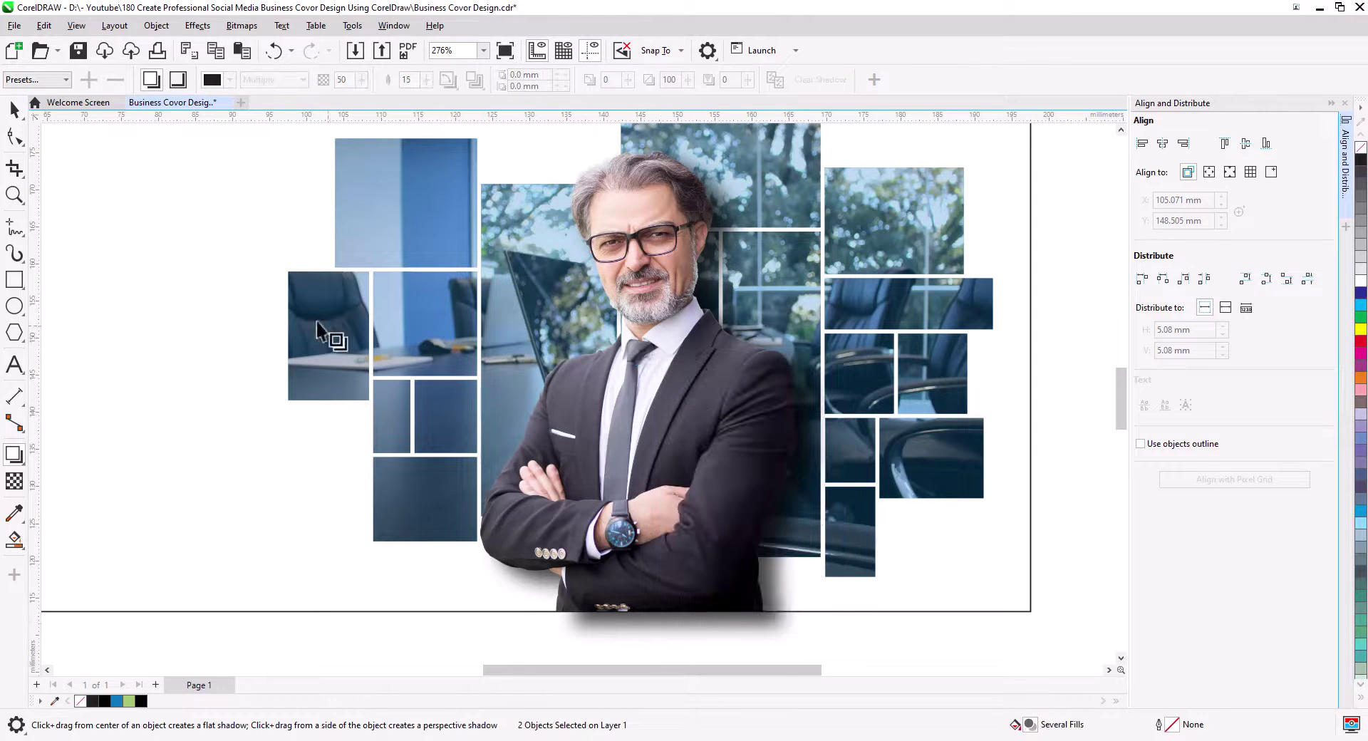
{"action": "key", "text": "space"}
{"action": "left_click", "coordinate": [1059, 548]}
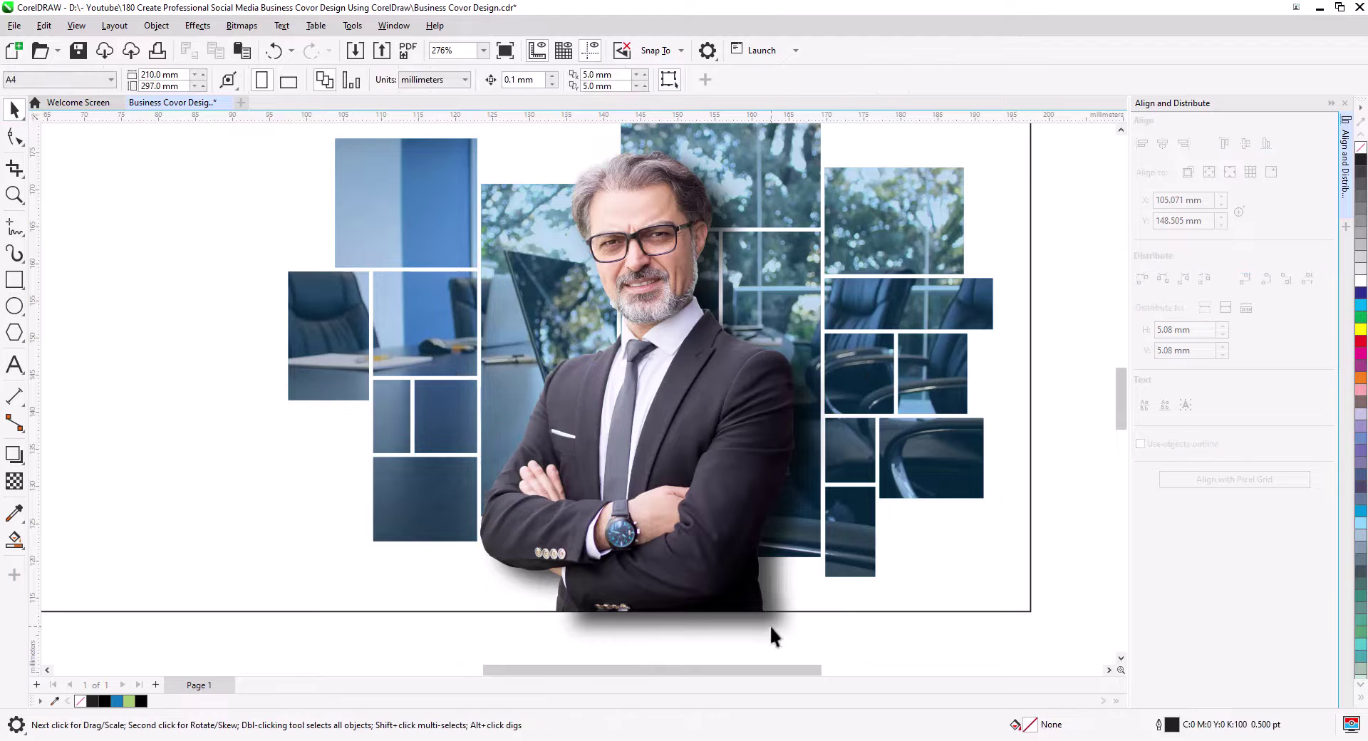
{"action": "left_click", "coordinate": [769, 625]}
{"action": "right_click", "coordinate": [771, 624]}
{"action": "left_click", "coordinate": [883, 300]}
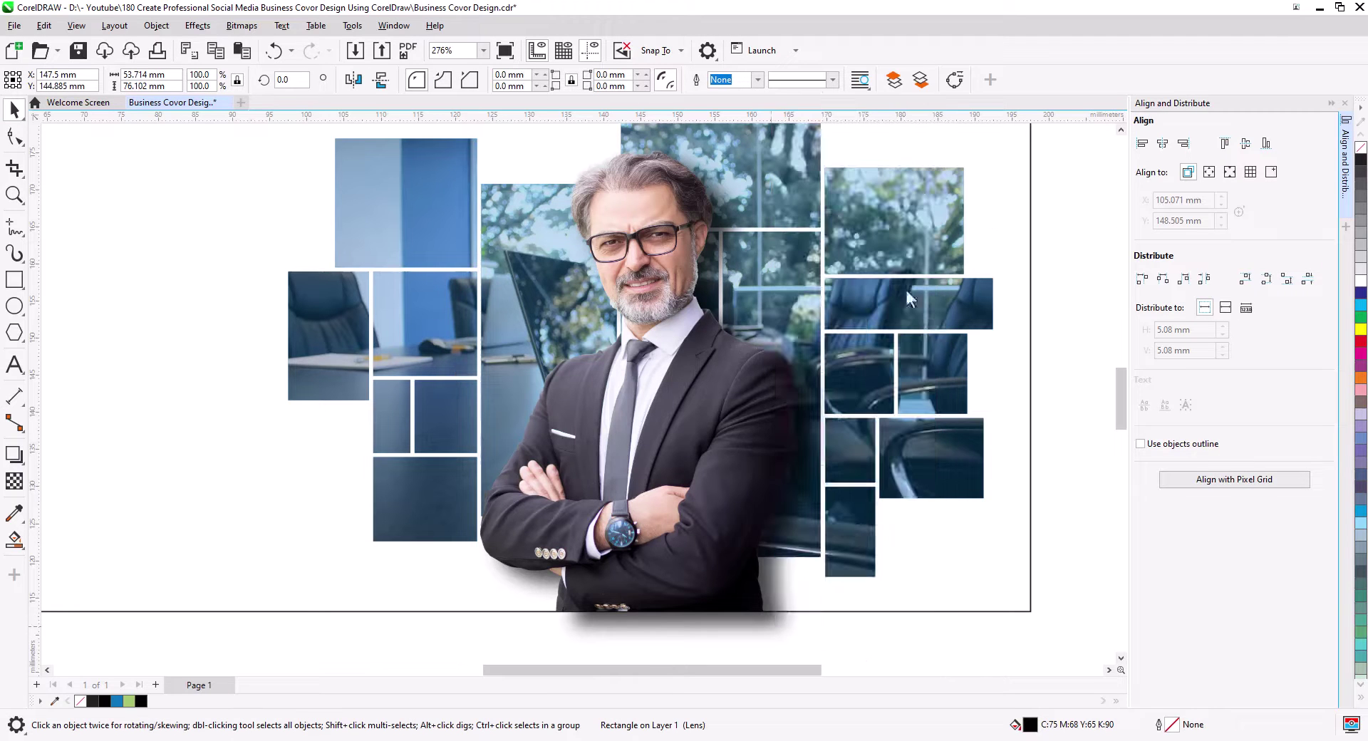
{"action": "left_click", "coordinate": [1024, 142]}
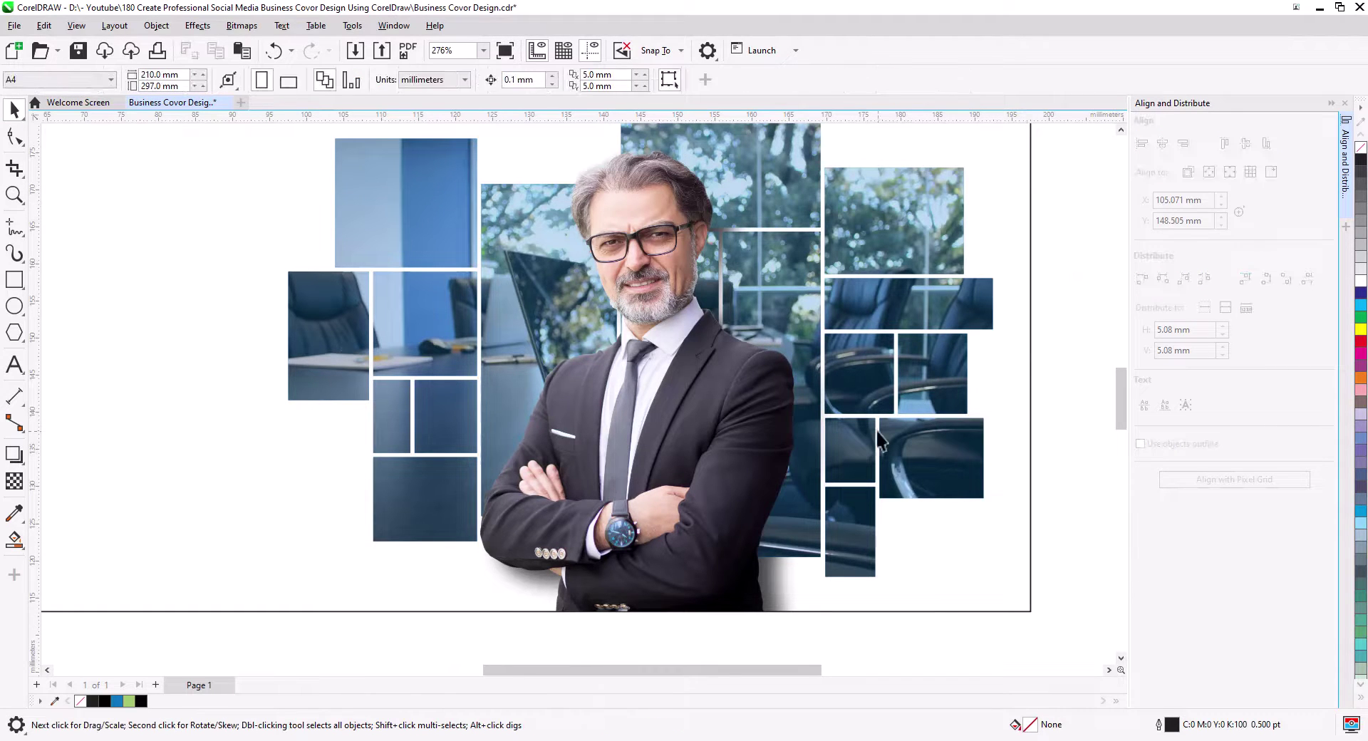
- Move the company logo and tagline into the upper left corner of the cover rectangle
{"action": "scroll", "coordinate": [799, 443], "scroll_direction": "down", "scroll_amount": 3}
{"action": "left_click_drag", "start_coordinate": [798, 491], "coordinate": [914, 491]}
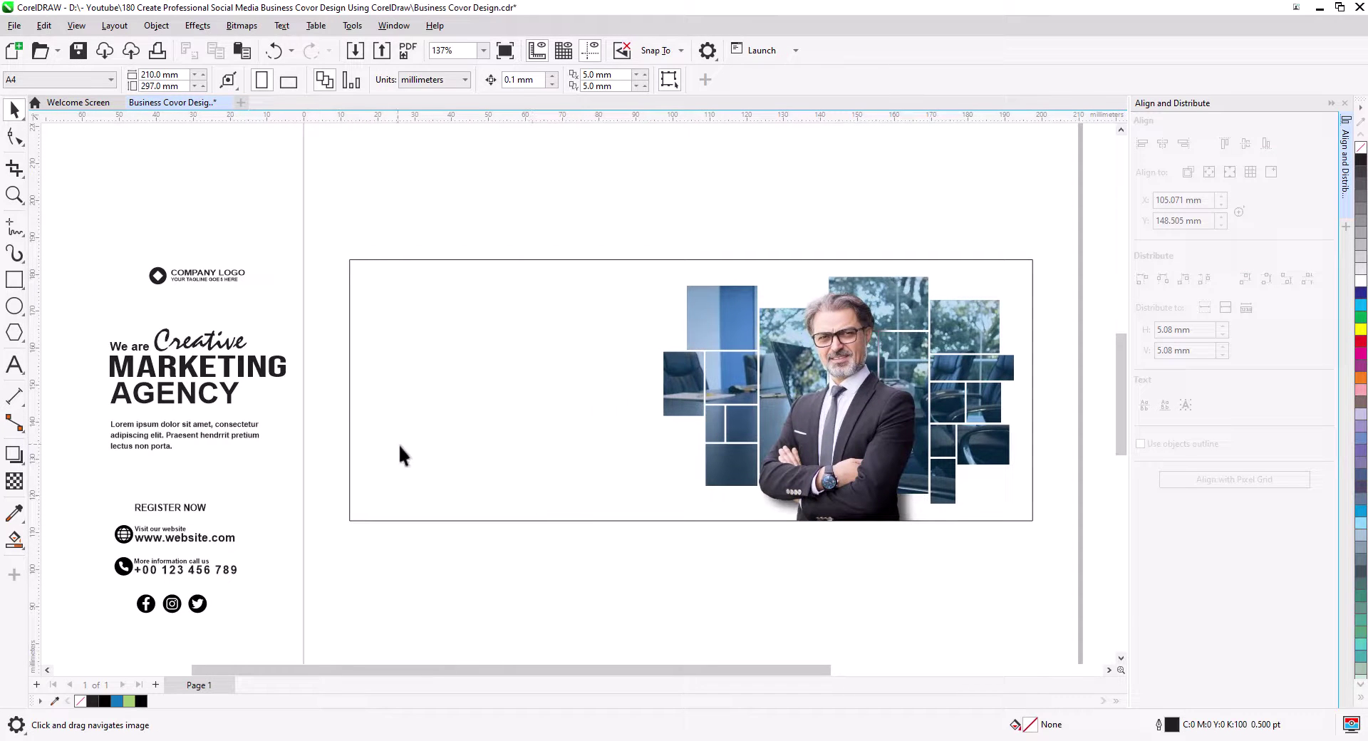
{"action": "left_click_drag", "start_coordinate": [229, 282], "coordinate": [461, 289]}
{"action": "left_click", "coordinate": [136, 288]}
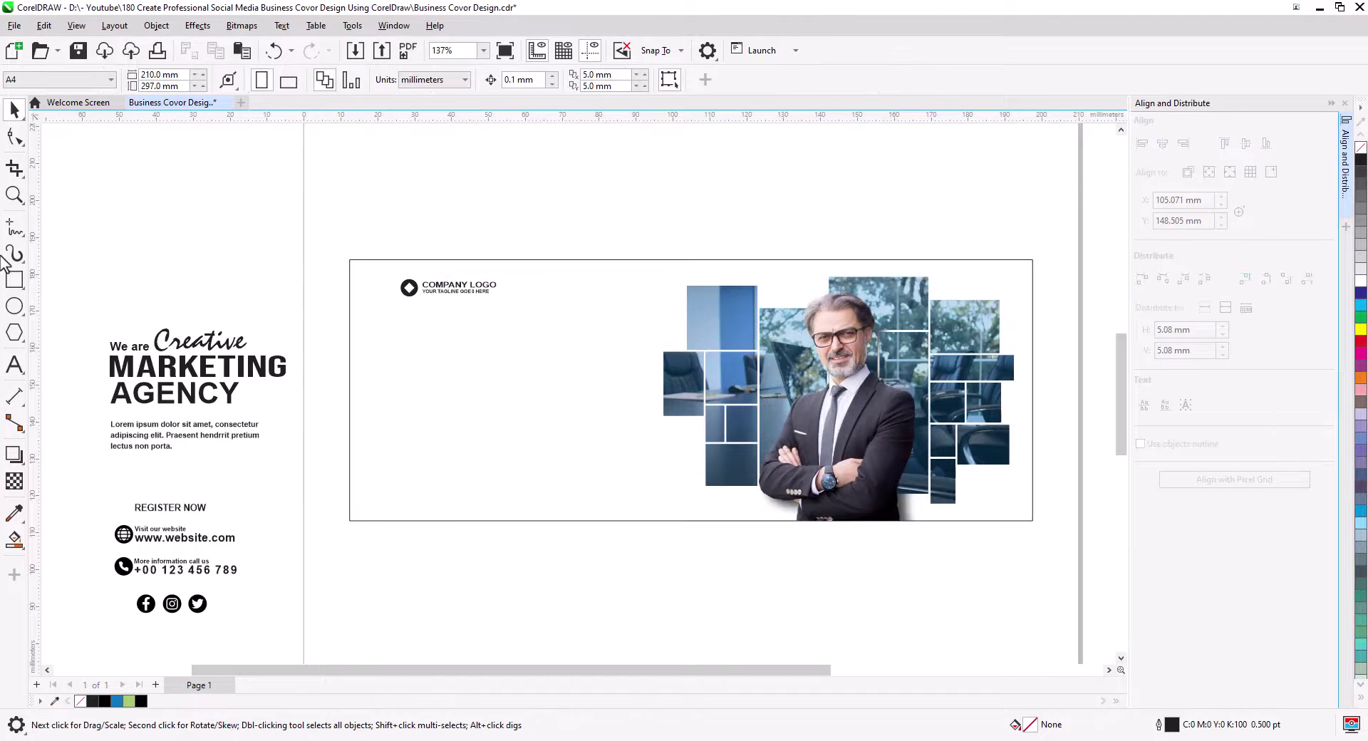
- Draw a vertical 2-point line about 97 mm long across the cover and place it near the logo's left edge
{"action": "left_click", "coordinate": [16, 228]}
{"action": "left_click", "coordinate": [75, 247]}
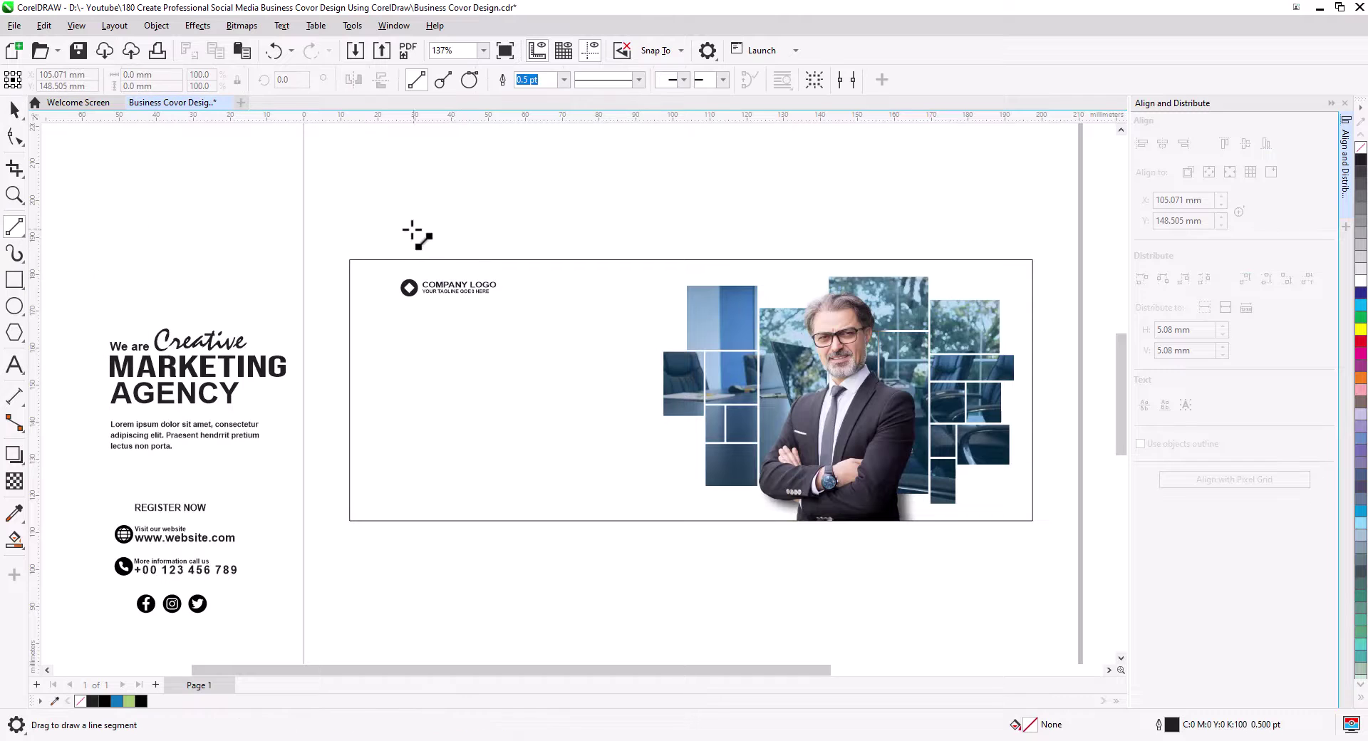
{"action": "left_click_drag", "start_coordinate": [394, 249], "coordinate": [389, 582]}
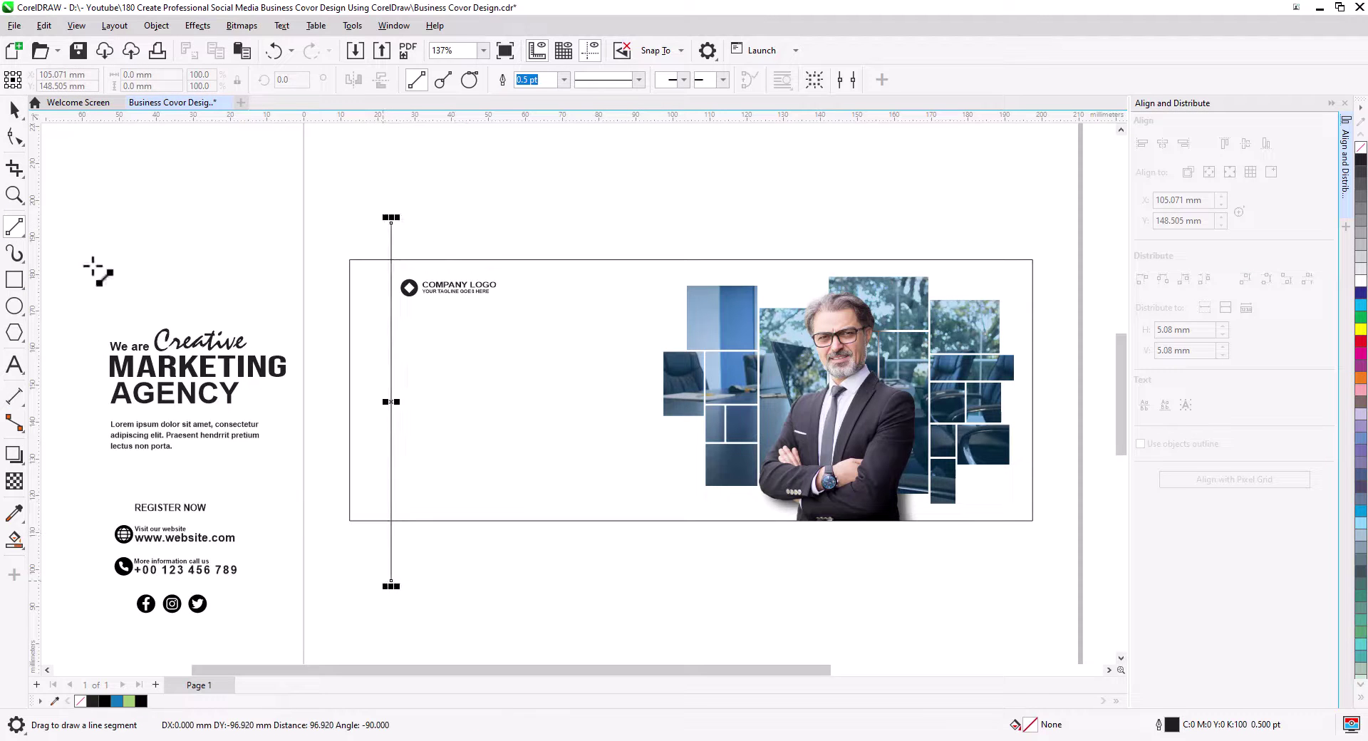
{"action": "left_click", "coordinate": [14, 111]}
{"action": "left_click_drag", "start_coordinate": [392, 404], "coordinate": [402, 404]}
- Align the left edge of the company logo with the vertical guide line
{"action": "left_click_drag", "start_coordinate": [378, 239], "coordinate": [518, 310]}
{"action": "left_click", "coordinate": [401, 243], "text": "shift"}
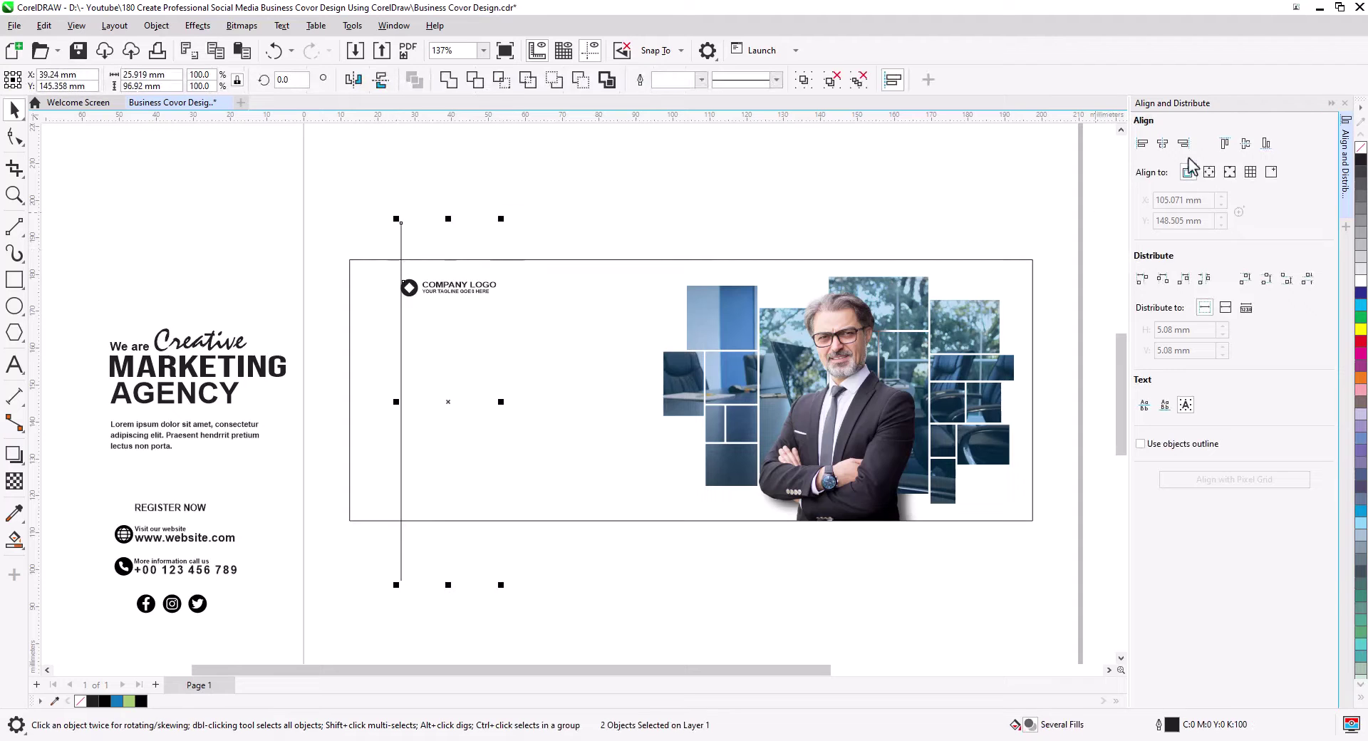
{"action": "left_click", "coordinate": [1142, 144]}
{"action": "left_click", "coordinate": [527, 259]}
- Fill the logo's round emblem with blue (R13 G119 B192)
{"action": "scroll", "coordinate": [423, 288], "scroll_direction": "up", "scroll_amount": 2}
{"action": "left_click", "coordinate": [598, 84]}
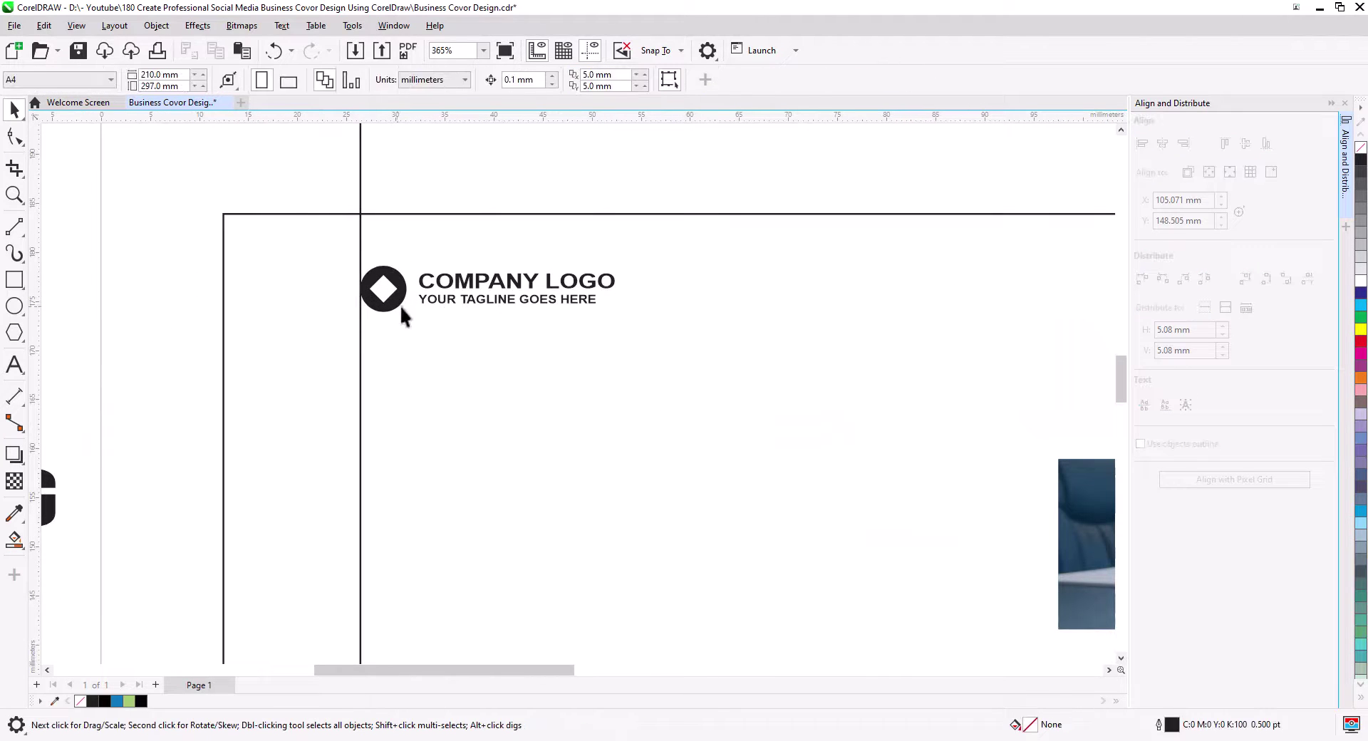
{"action": "left_click", "coordinate": [399, 305]}
{"action": "left_click", "coordinate": [117, 700]}
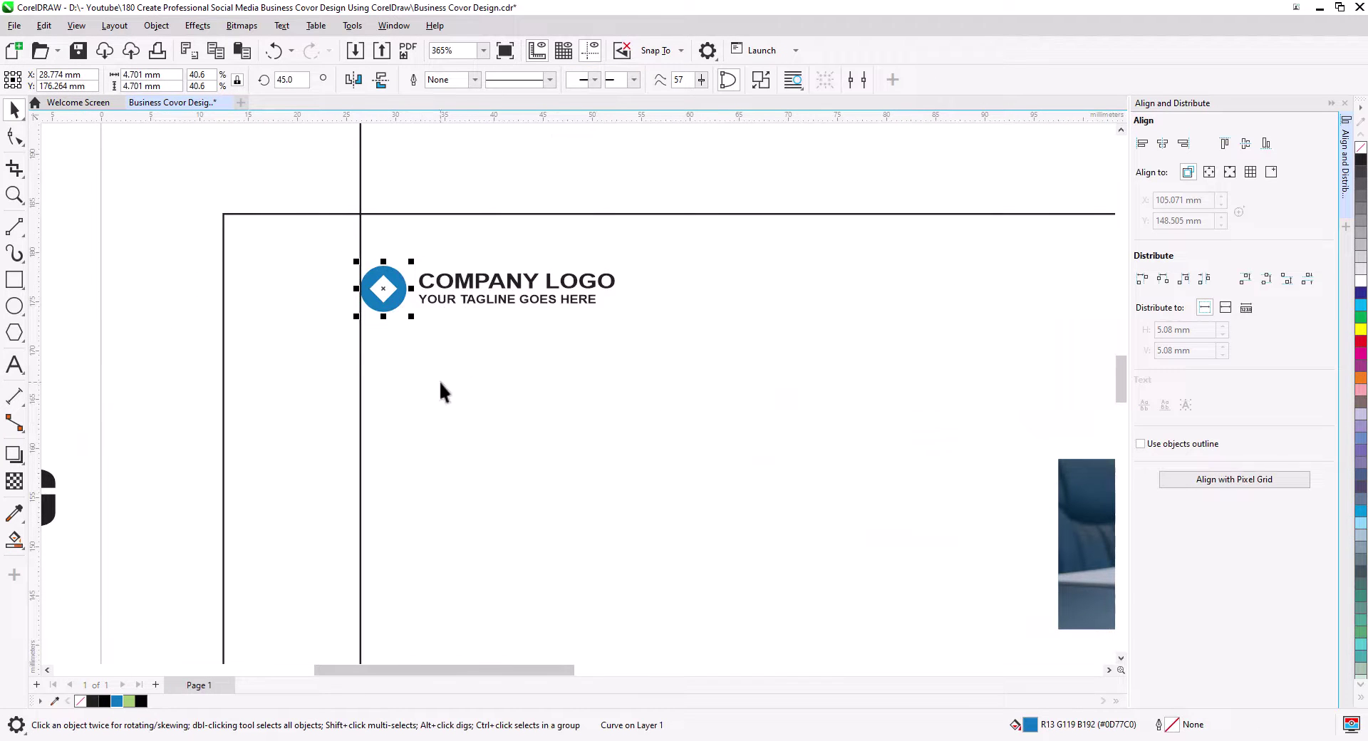
- Move the marketing agency headline and its lorem ipsum paragraph into the cover below the logo
{"action": "scroll", "coordinate": [441, 383], "scroll_direction": "down", "scroll_amount": 6}
{"action": "left_click_drag", "start_coordinate": [498, 468], "coordinate": [571, 345]}
{"action": "left_click_drag", "start_coordinate": [164, 235], "coordinate": [392, 410]}
{"action": "left_click_drag", "start_coordinate": [318, 331], "coordinate": [644, 315]}
{"action": "left_click", "coordinate": [361, 489]}
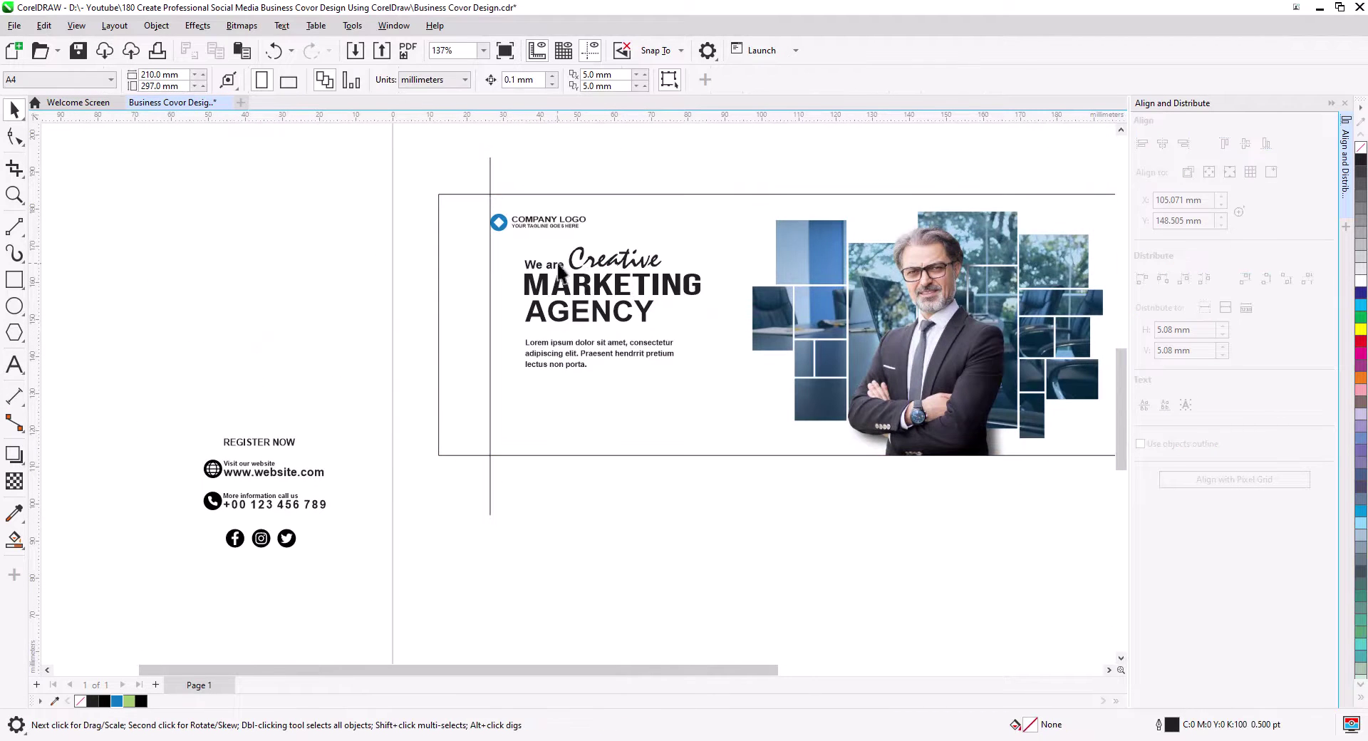
- Colour the word "Creative" in the headline blue (R13 G119 B192)
{"action": "scroll", "coordinate": [557, 263], "scroll_direction": "up", "scroll_amount": 5}
{"action": "left_click_drag", "start_coordinate": [558, 263], "coordinate": [407, 317]}
{"action": "key", "text": "F8"}
{"action": "double_click", "coordinate": [474, 314]}
{"action": "left_click", "coordinate": [117, 701]}
- Colour "AGENCY" the same blue, remove its bold style and scale it down to about 27 mm wide
{"action": "double_click", "coordinate": [413, 430]}
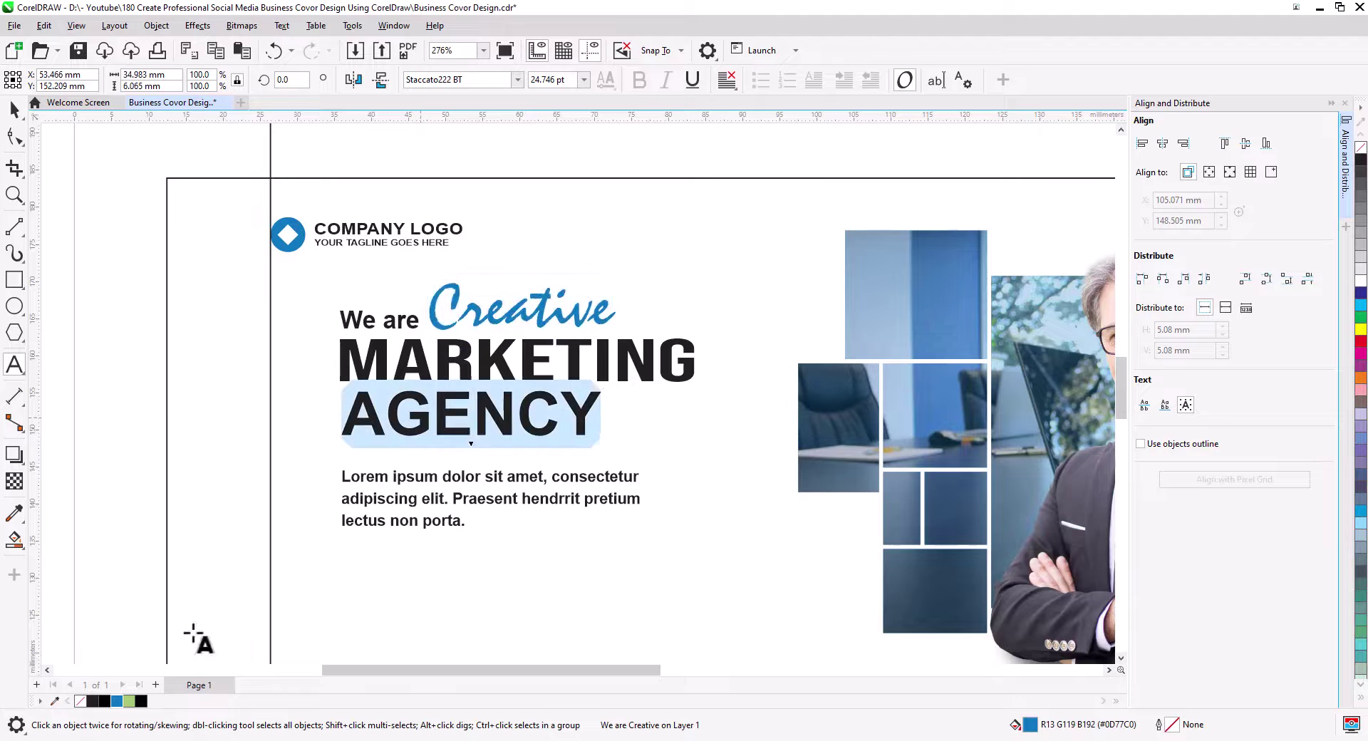
{"action": "left_click", "coordinate": [117, 701]}
{"action": "left_click", "coordinate": [14, 110]}
{"action": "left_click", "coordinate": [639, 80]}
{"action": "left_click_drag", "start_coordinate": [602, 386], "coordinate": [595, 396]}
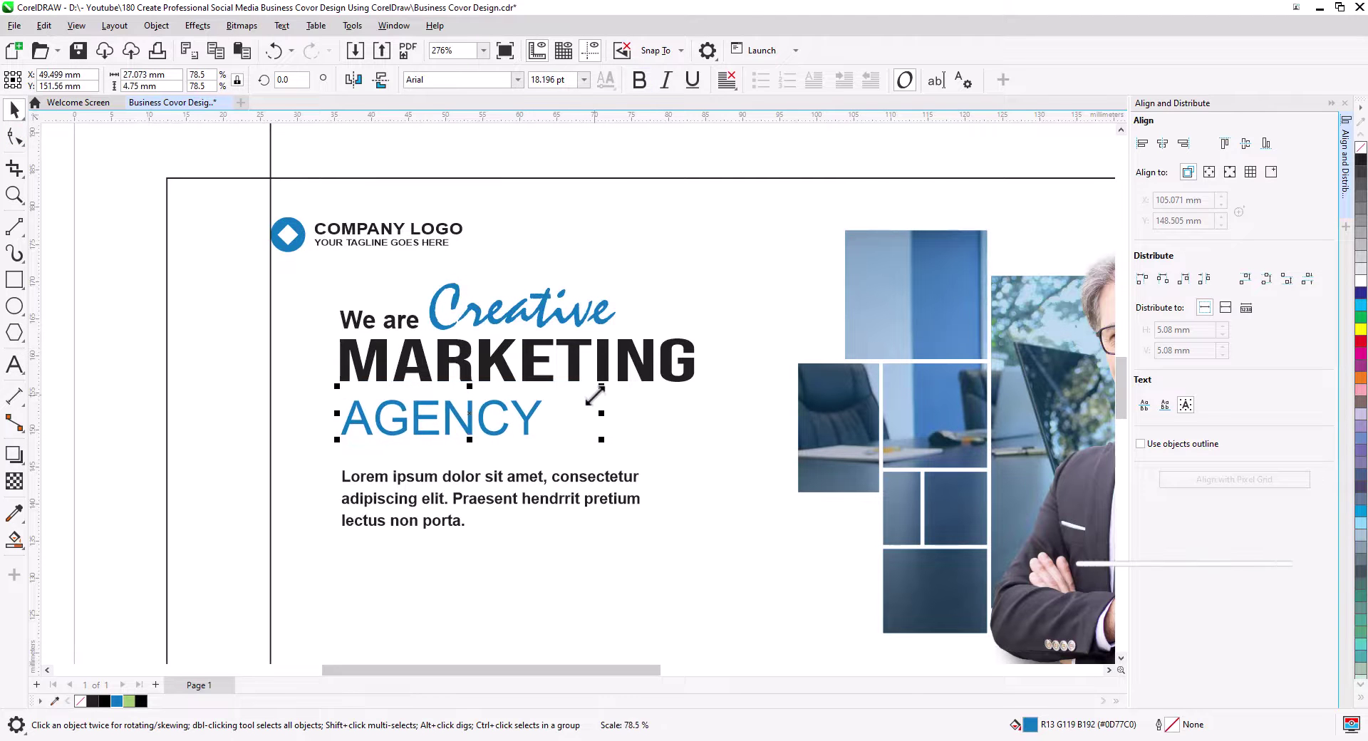
- Left-align the "AGENCY", "MARKETING" and "We are" lines of the headline with each other
{"action": "left_click_drag", "start_coordinate": [455, 416], "coordinate": [455, 415]}
{"action": "left_click", "coordinate": [430, 377], "text": "shift"}
{"action": "left_click", "coordinate": [400, 323], "text": "shift"}
{"action": "left_click", "coordinate": [1145, 145]}
{"action": "left_click", "coordinate": [373, 492]}
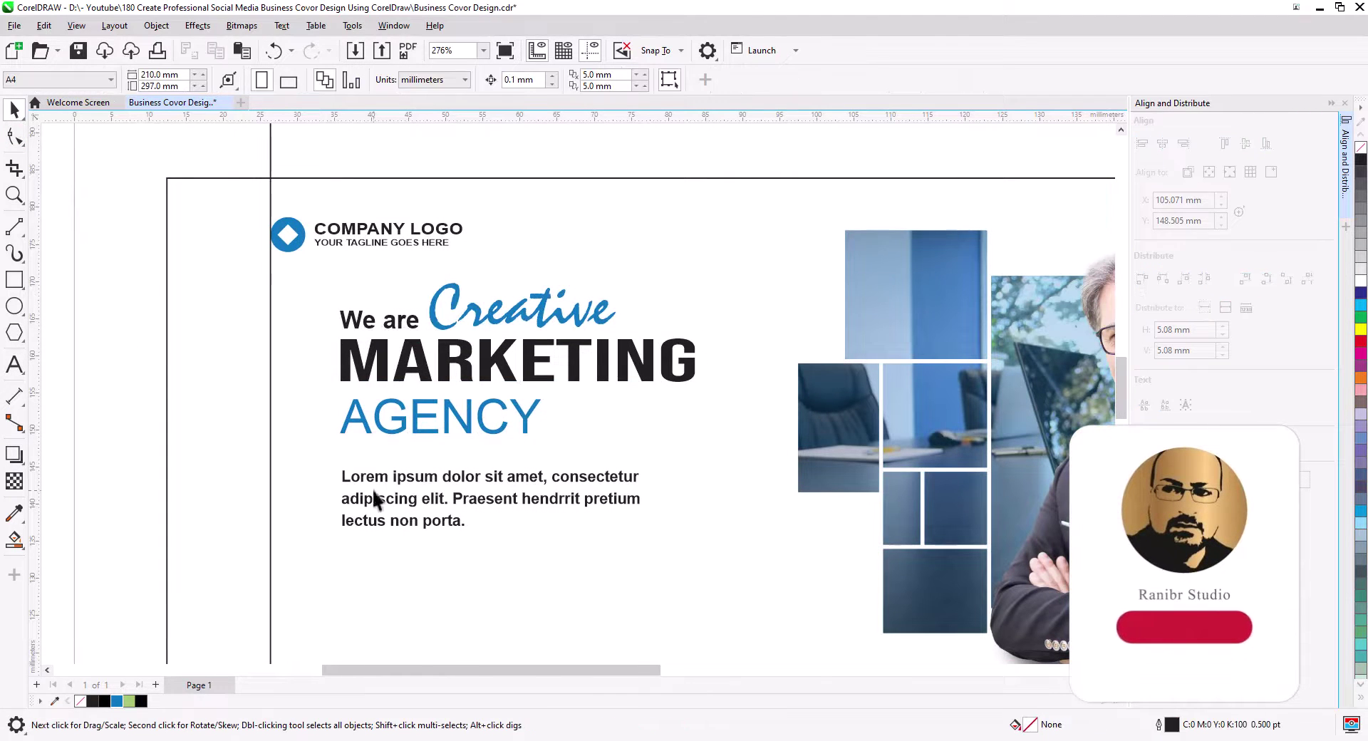
- Move the "REGISTER NOW" text below the paragraph and the website contact block near the cover's lower edge
{"action": "scroll", "coordinate": [370, 520], "scroll_direction": "down", "scroll_amount": 4}
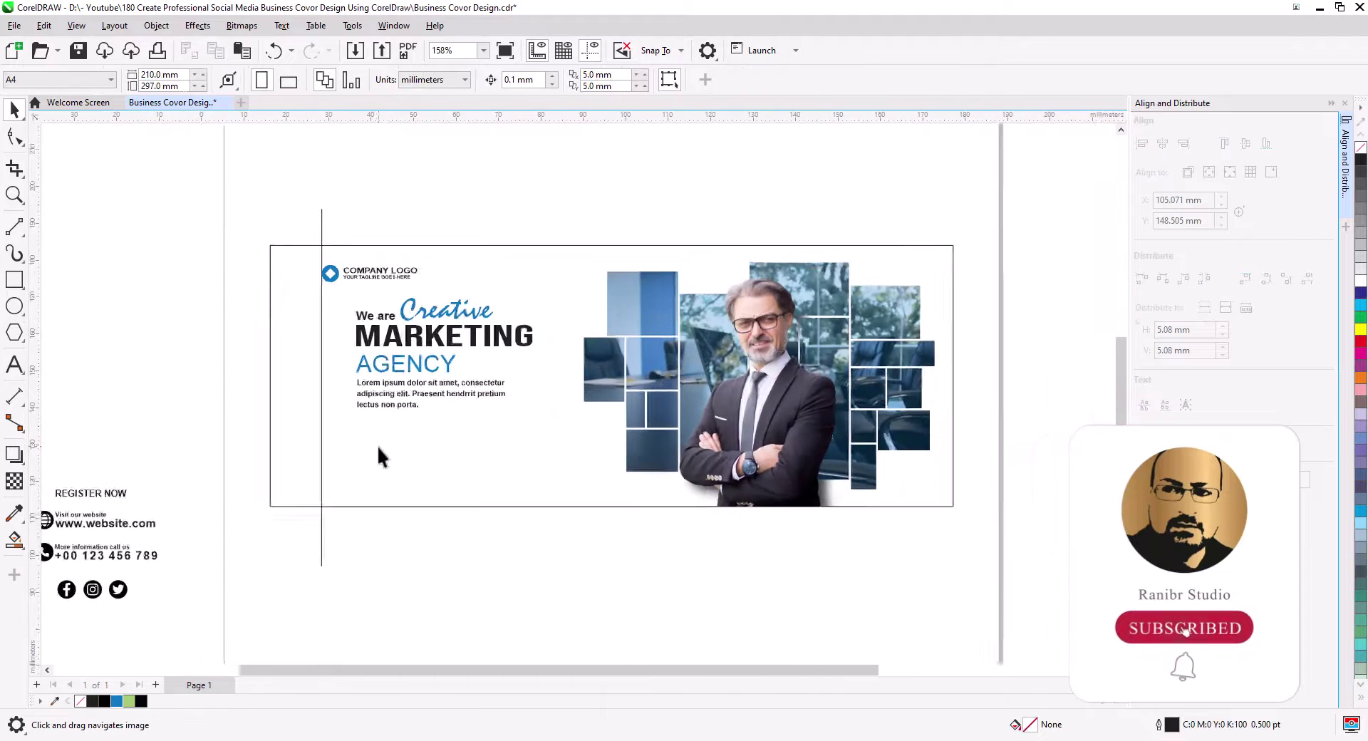
{"action": "scroll", "coordinate": [378, 456], "scroll_direction": "down", "scroll_amount": 2}
{"action": "left_click_drag", "start_coordinate": [214, 494], "coordinate": [478, 441]}
{"action": "left_click", "coordinate": [221, 524]}
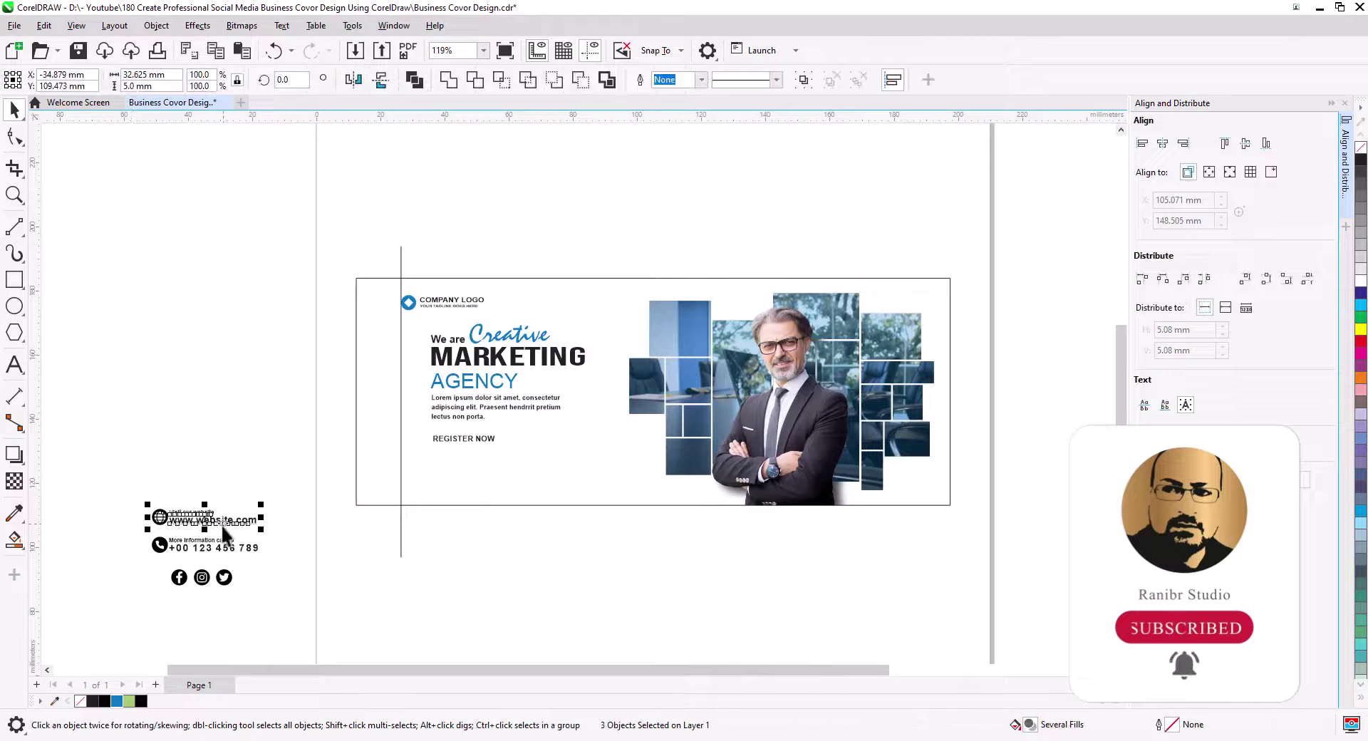
{"action": "left_click_drag", "start_coordinate": [221, 524], "coordinate": [486, 491]}
- Place the phone contact block beside the website block and the social media icons just above the cover's upper right part
{"action": "left_click", "coordinate": [214, 547]}
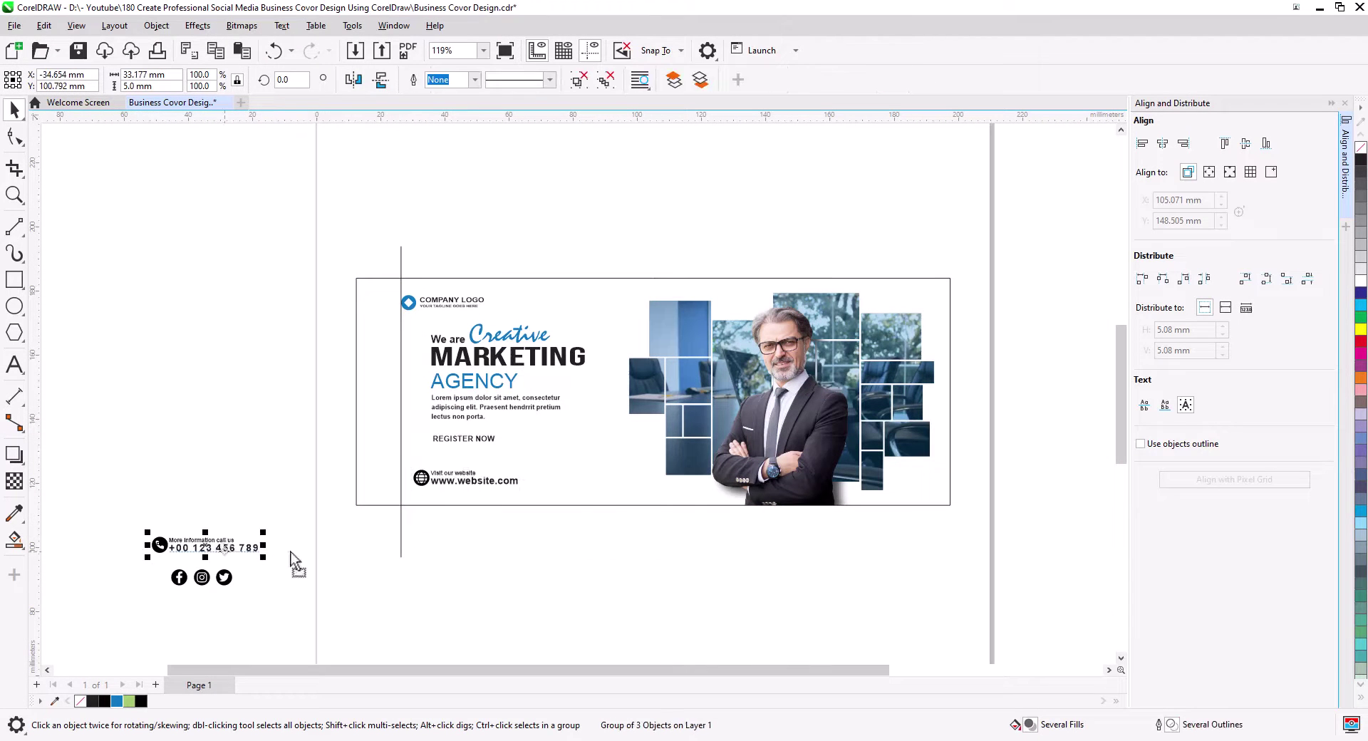
{"action": "left_click_drag", "start_coordinate": [290, 552], "coordinate": [607, 485]}
{"action": "left_click_drag", "start_coordinate": [151, 562], "coordinate": [865, 257]}
- Align the vertical centres of the website and phone contact blocks and group them together
{"action": "scroll", "coordinate": [470, 470], "scroll_direction": "up", "scroll_amount": 7}
{"action": "left_click_drag", "start_coordinate": [470, 470], "coordinate": [392, 516]}
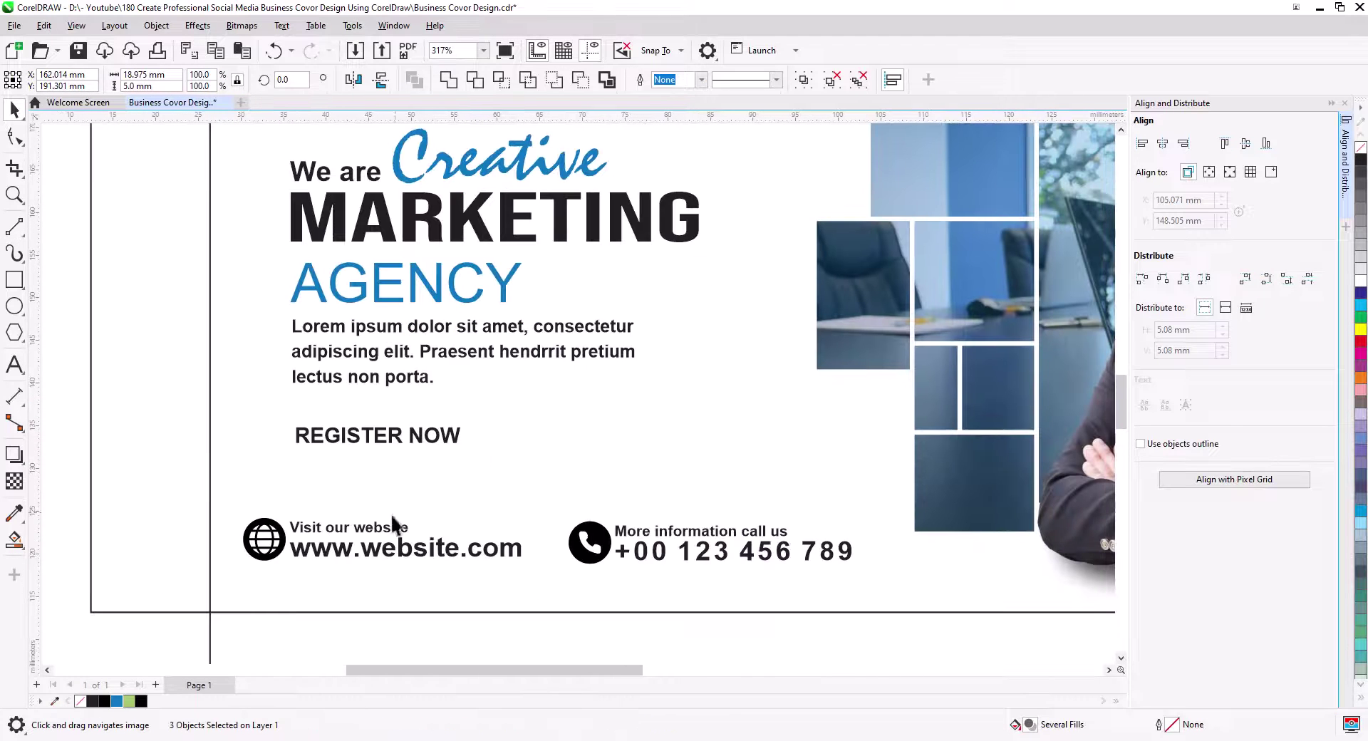
{"action": "left_click", "coordinate": [618, 543]}
{"action": "left_click", "coordinate": [397, 543], "text": "shift"}
{"action": "left_click", "coordinate": [1245, 143]}
{"action": "key", "text": "ctrl+g"}
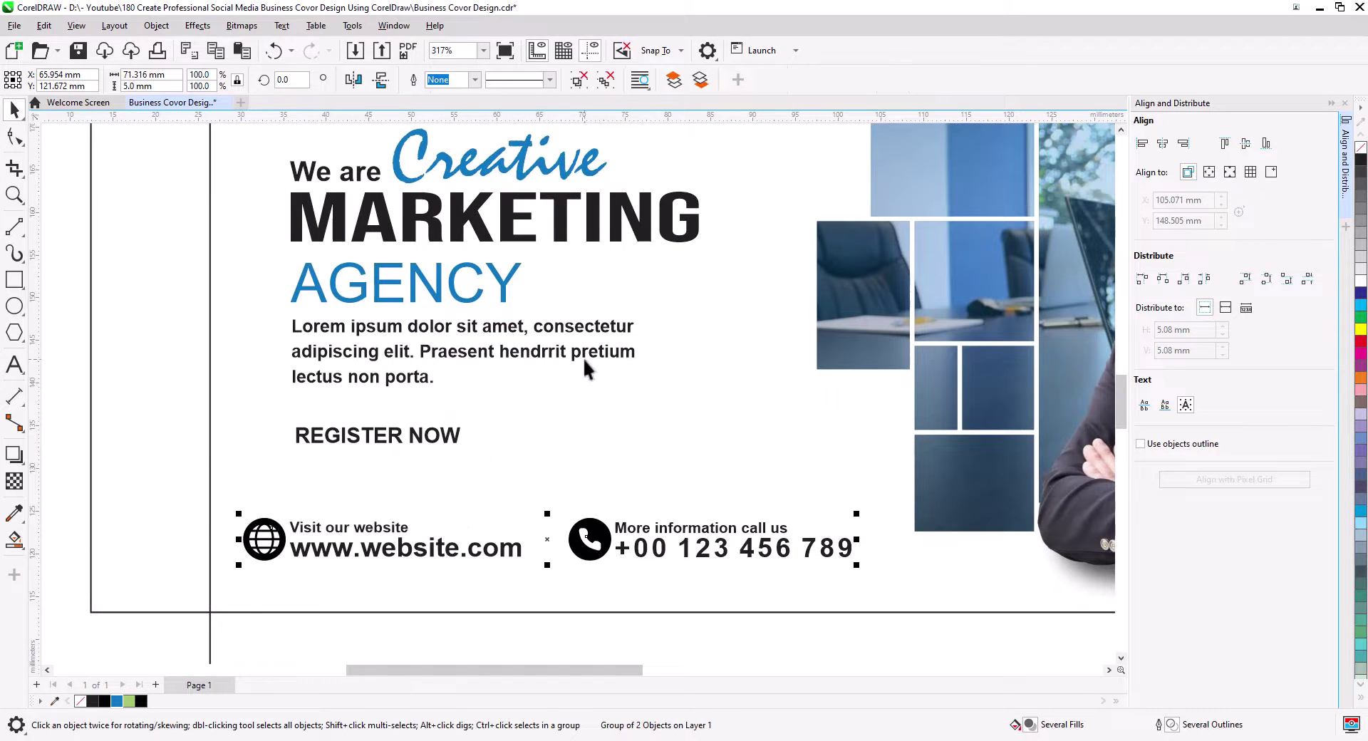
- Left-align the grouped contact blocks with the paragraph and scale the group down
{"action": "left_click", "coordinate": [583, 358], "text": "shift"}
{"action": "left_click", "coordinate": [1142, 143]}
{"action": "left_click", "coordinate": [791, 456]}
{"action": "left_click", "coordinate": [812, 549]}
{"action": "left_click_drag", "start_coordinate": [908, 514], "coordinate": [784, 524]}
{"action": "left_click", "coordinate": [812, 571]}
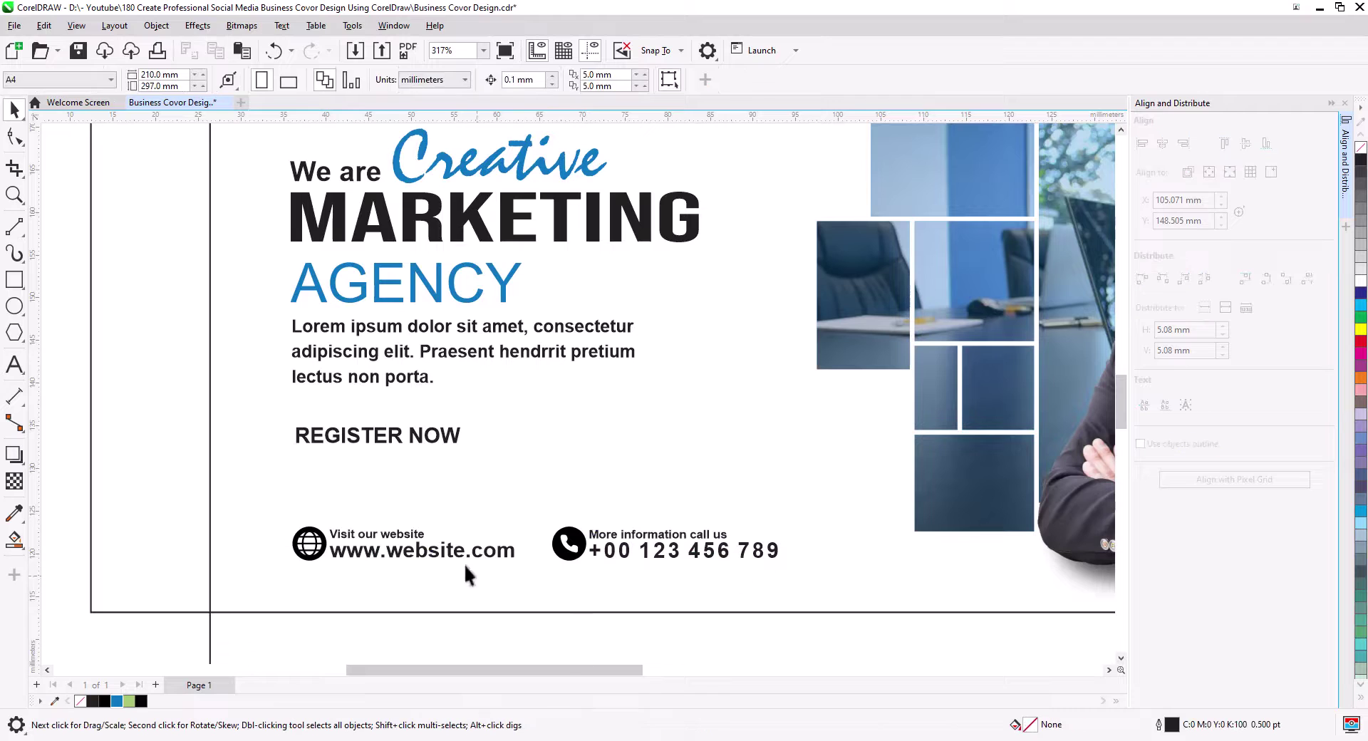
- Draw a rectangle about 25.6 by 4.1 mm around the "REGISTER NOW" text
{"action": "scroll", "coordinate": [394, 437], "scroll_direction": "up", "scroll_amount": 1}
{"action": "left_click_drag", "start_coordinate": [393, 438], "coordinate": [400, 481]}
{"action": "key", "text": "F6"}
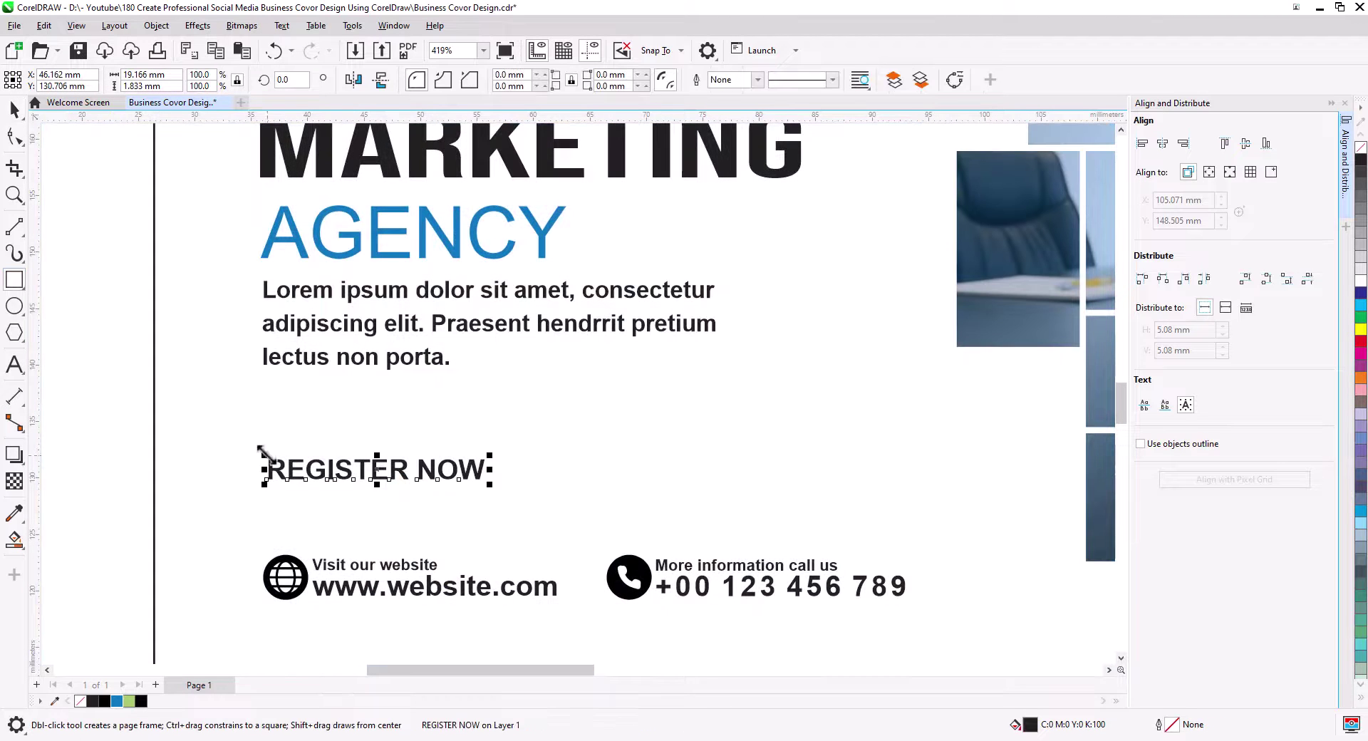
{"action": "left_click_drag", "start_coordinate": [261, 449], "coordinate": [557, 496]}
{"action": "key", "text": "space"}
- Centre the "REGISTER NOW" text vertically in its rectangle and left-align the rectangle with the paragraph
{"action": "scroll", "coordinate": [366, 525], "scroll_direction": "up", "scroll_amount": 2}
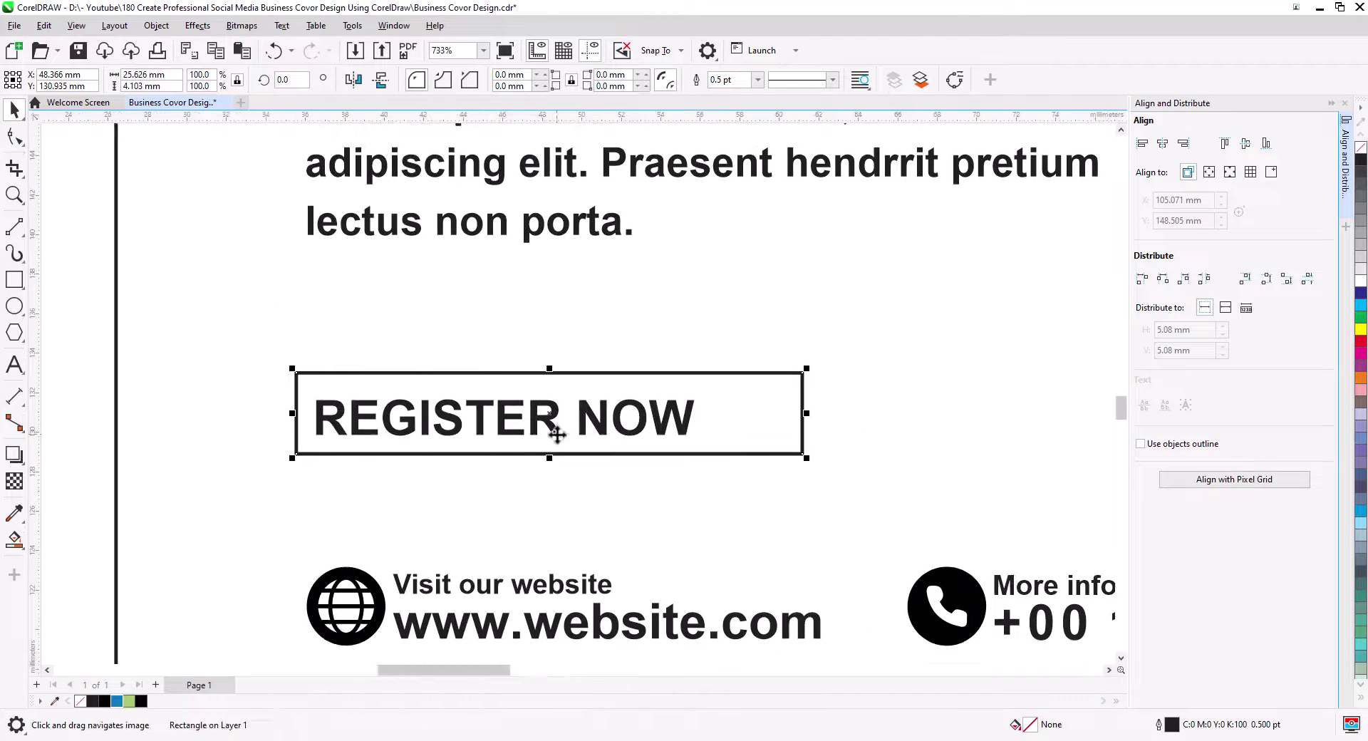
{"action": "left_click", "coordinate": [557, 433]}
{"action": "left_click", "coordinate": [559, 453], "text": "shift"}
{"action": "left_click", "coordinate": [1245, 144]}
{"action": "left_click", "coordinate": [558, 367]}
{"action": "left_click", "coordinate": [558, 373]}
{"action": "left_click", "coordinate": [413, 229], "text": "shift"}
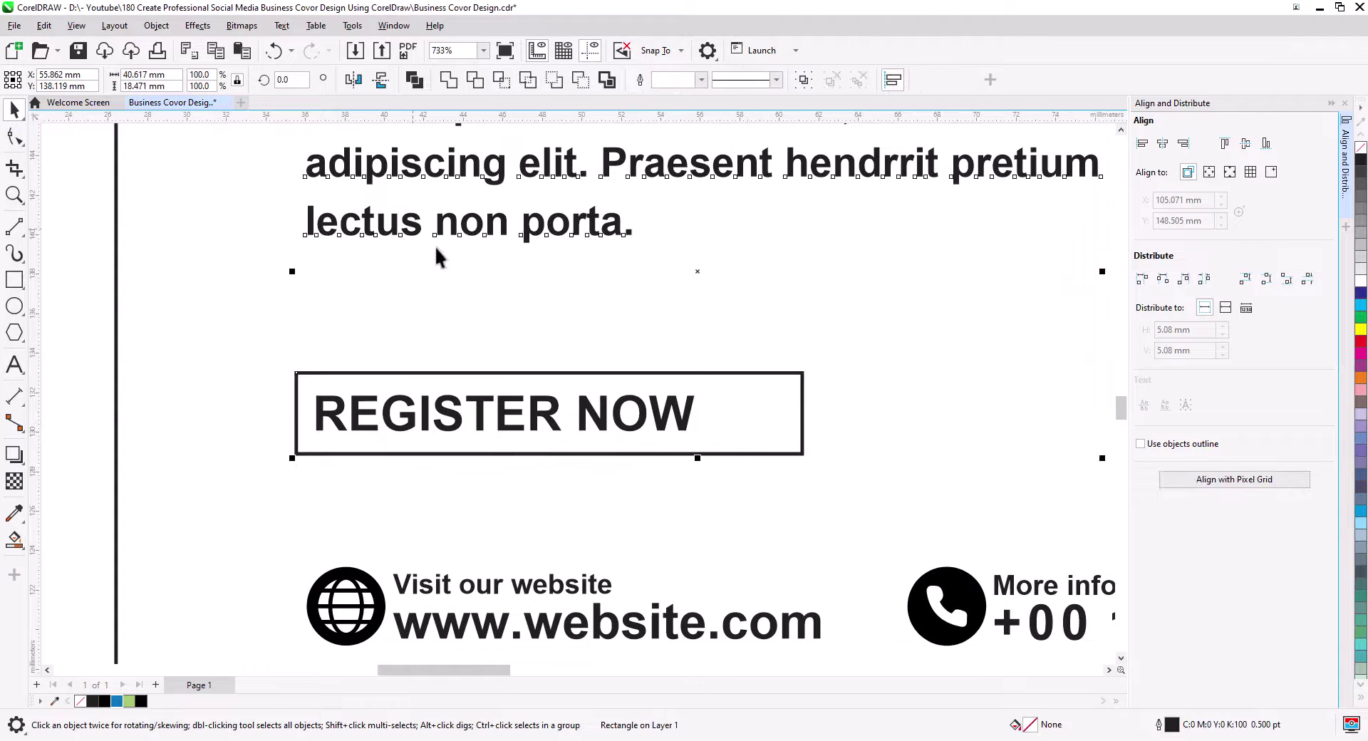
{"action": "key", "text": "l"}
{"action": "left_click", "coordinate": [781, 295]}
- Copy the button rectangle as a section about 4.3 mm wide at its right end and trim the button's overall width
{"action": "left_click", "coordinate": [648, 431]}
{"action": "left_click_drag", "start_coordinate": [299, 413], "coordinate": [744, 428]}
{"action": "right_click", "coordinate": [726, 419]}
{"action": "left_click", "coordinate": [805, 419]}
{"action": "left_click_drag", "start_coordinate": [819, 414], "coordinate": [791, 415]}
- Fill the main button rectangle blue, its narrow end section black and the "REGISTER NOW" text white
{"action": "left_click", "coordinate": [117, 701]}
{"action": "left_click", "coordinate": [703, 438]}
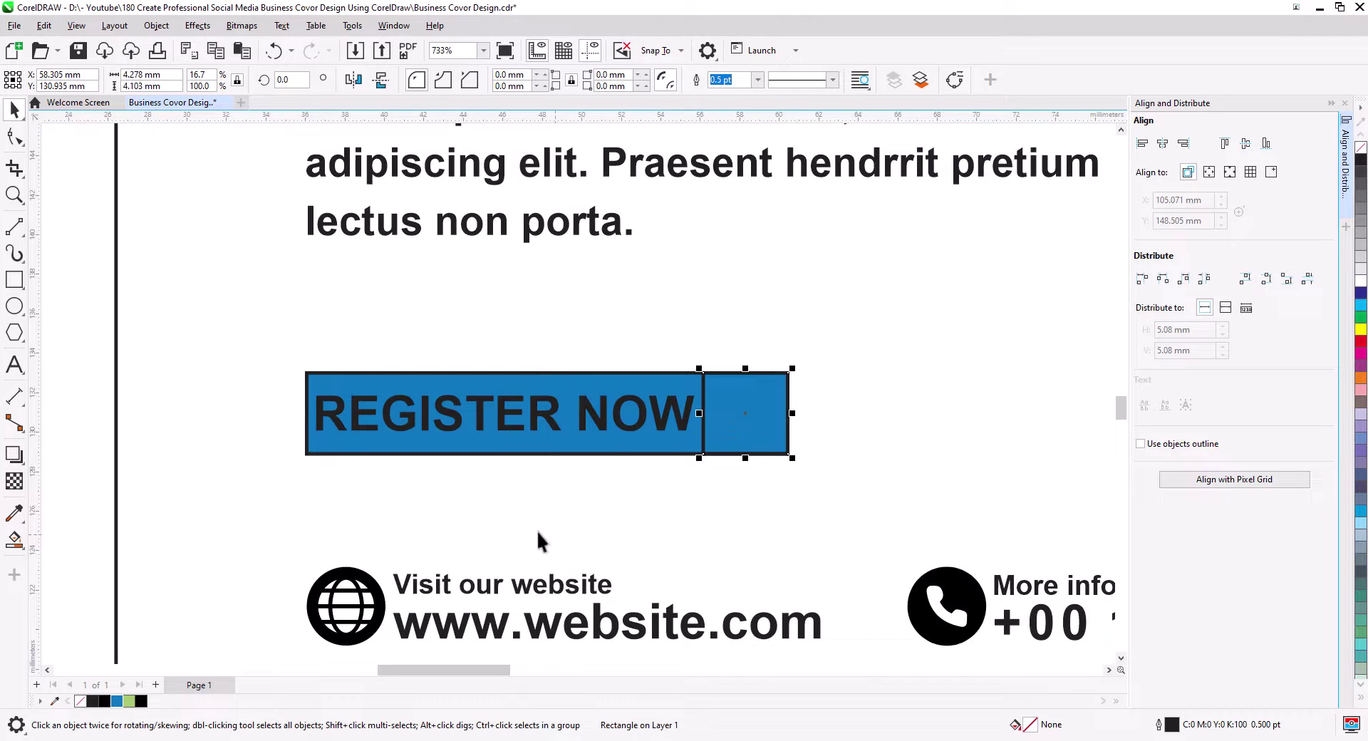
{"action": "left_click", "coordinate": [140, 702]}
{"action": "left_click", "coordinate": [428, 415]}
{"action": "left_click", "coordinate": [1361, 281]}
- Remove the outlines from both button rectangles and shrink the "REGISTER NOW" text to about 18.2 mm wide
{"action": "left_click", "coordinate": [687, 384], "text": "shift"}
{"action": "left_click", "coordinate": [750, 408], "text": "shift"}
{"action": "right_click", "coordinate": [1360, 149]}
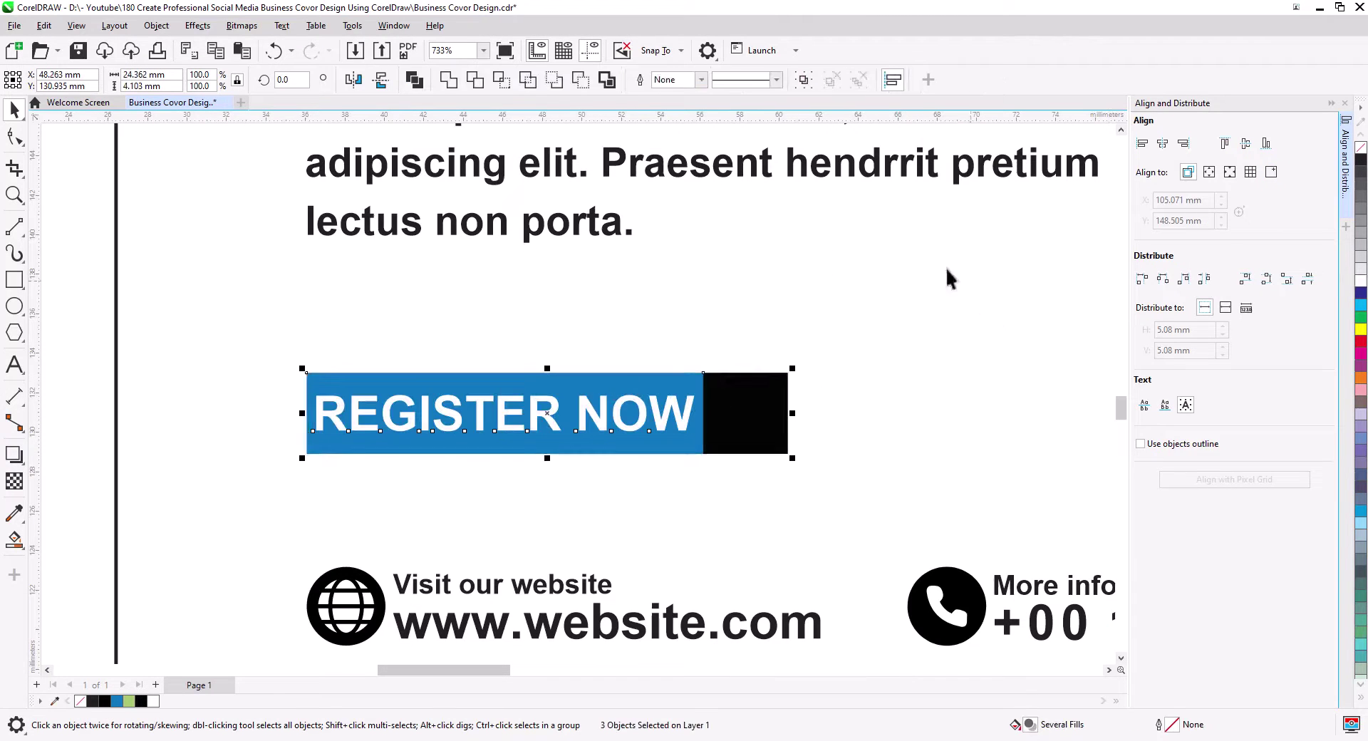
{"action": "scroll", "coordinate": [702, 421], "scroll_direction": "up", "scroll_amount": 2}
{"action": "left_click", "coordinate": [672, 431]}
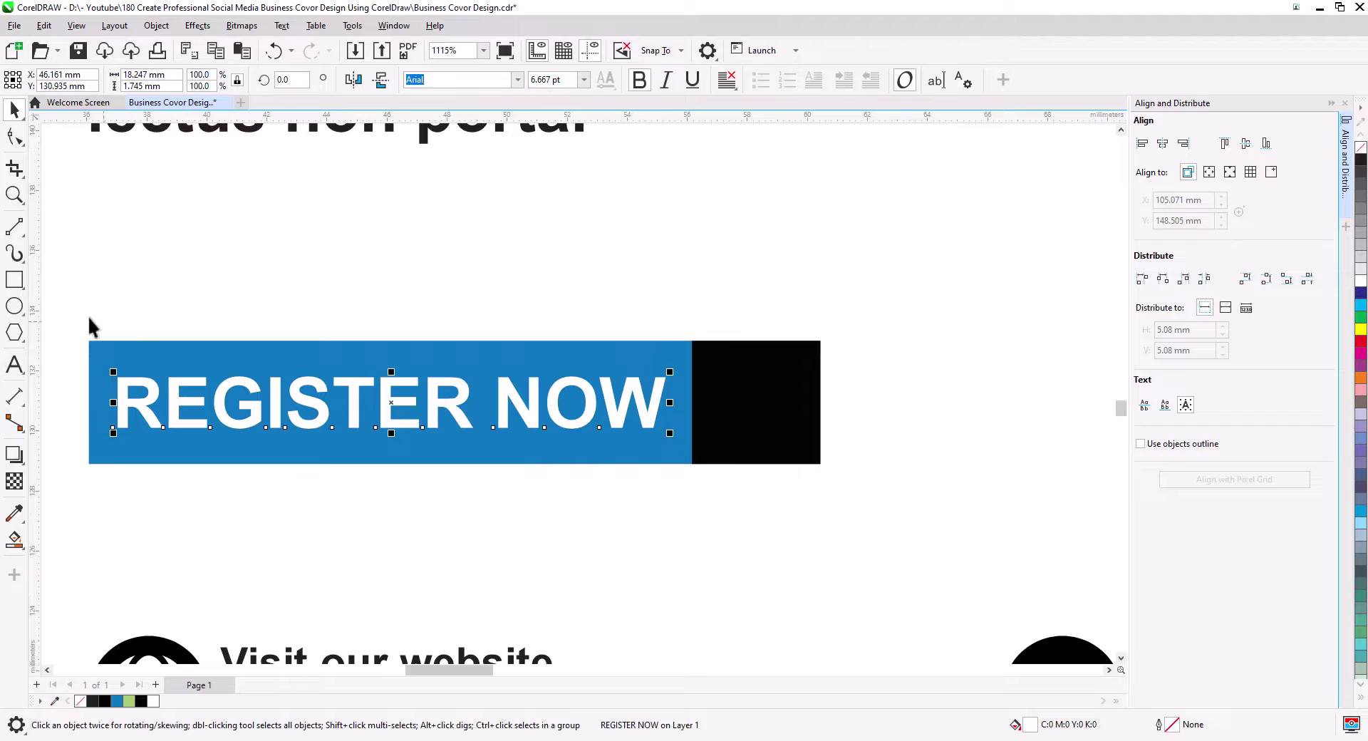
- Draw a square about 2.9 mm wide above the REGISTER NOW button and convert it to an editable curve
{"action": "key", "text": "F6"}
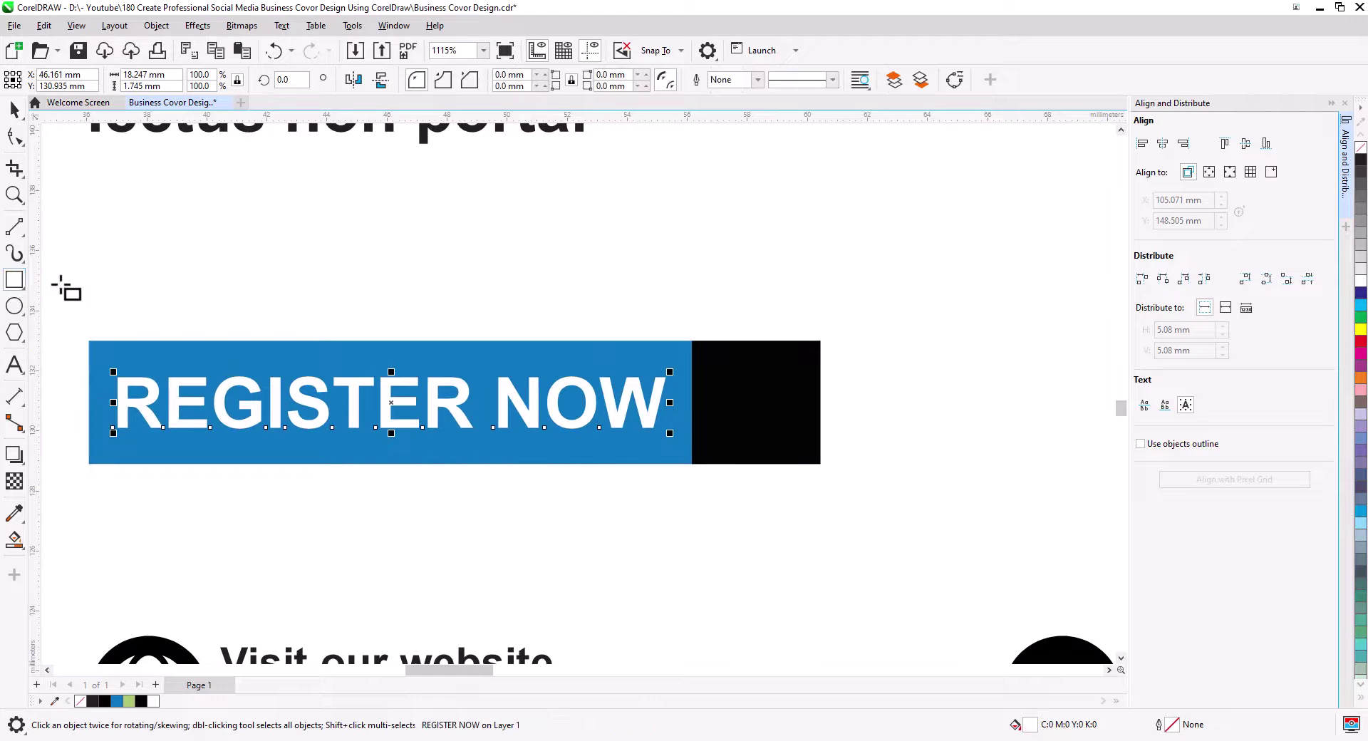
{"action": "left_click_drag", "start_coordinate": [403, 204], "coordinate": [490, 290]}
{"action": "left_click", "coordinate": [14, 111]}
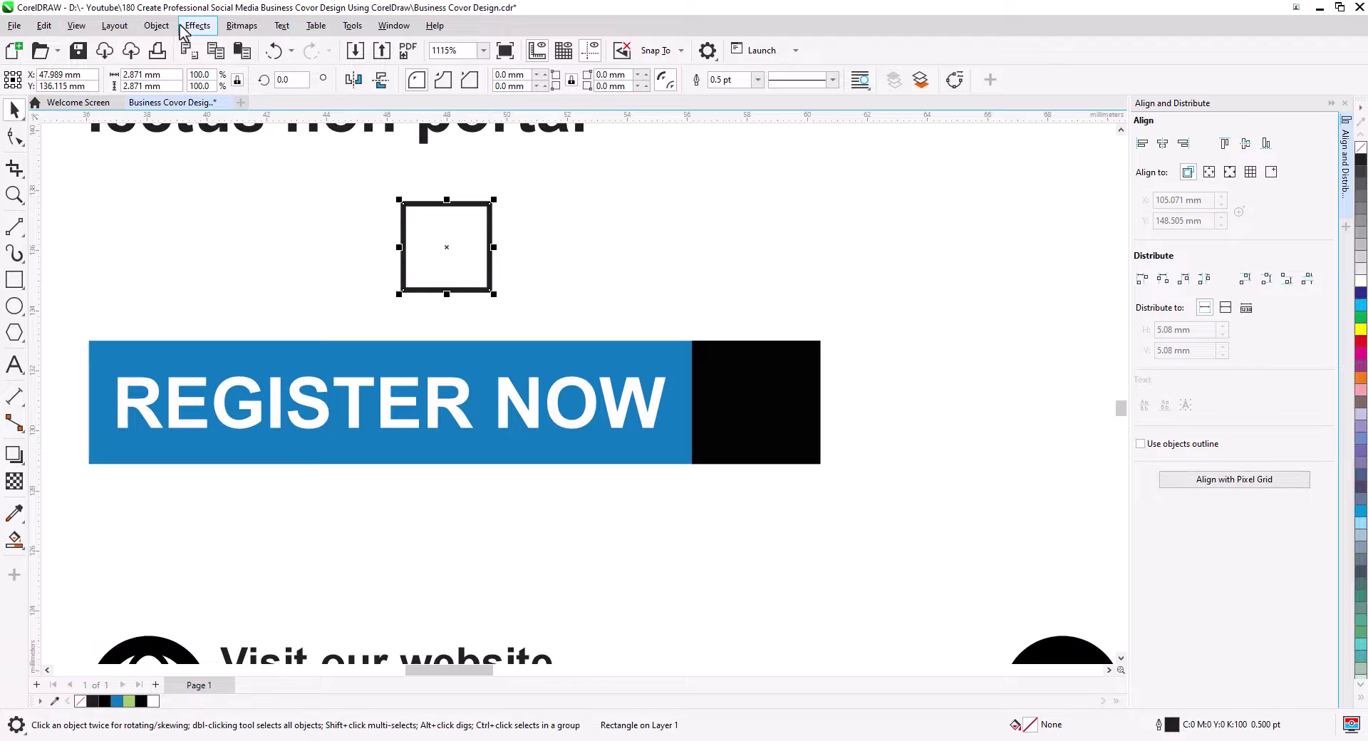
{"action": "left_click", "coordinate": [156, 25]}
{"action": "mouse_move", "coordinate": [322, 421]}
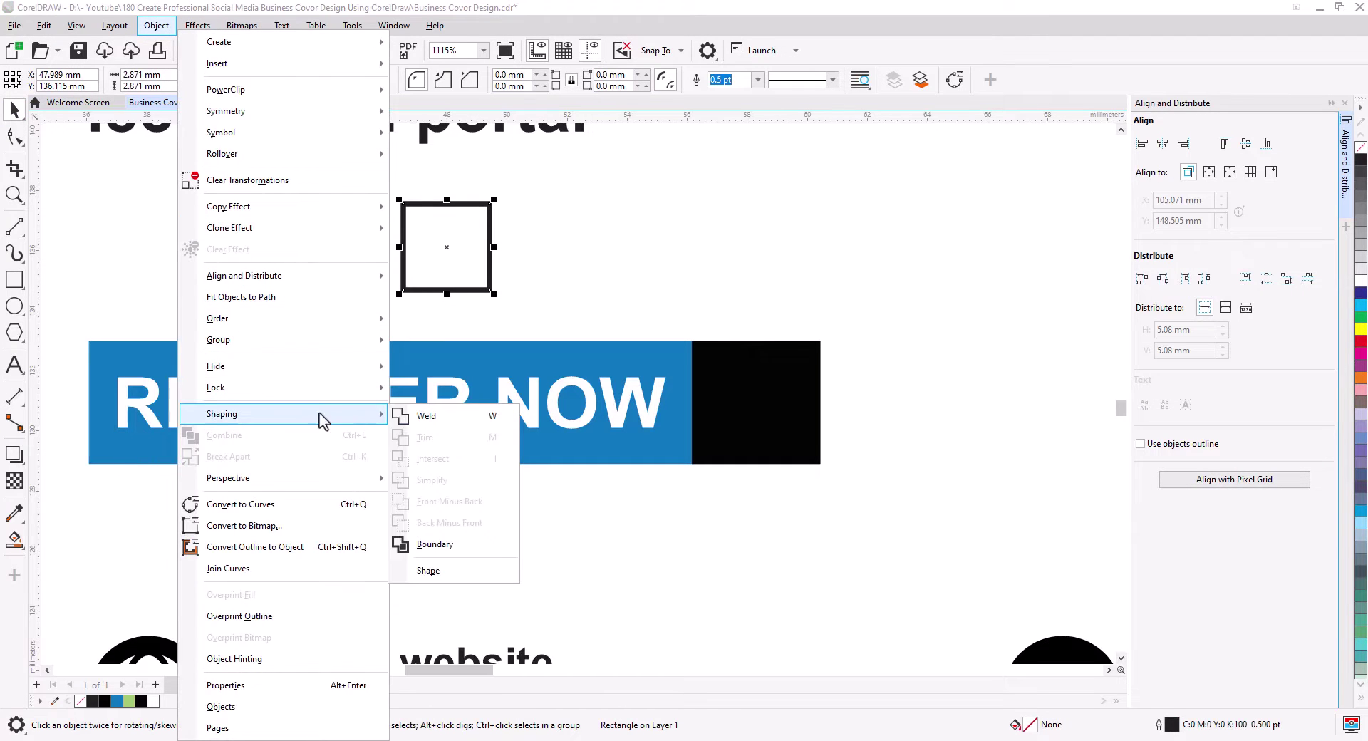
{"action": "left_click", "coordinate": [409, 416]}
- Reshape the square into an upward arrowhead by removing its upper corner nodes and raising the midpoint of its base
{"action": "left_click", "coordinate": [10, 142]}
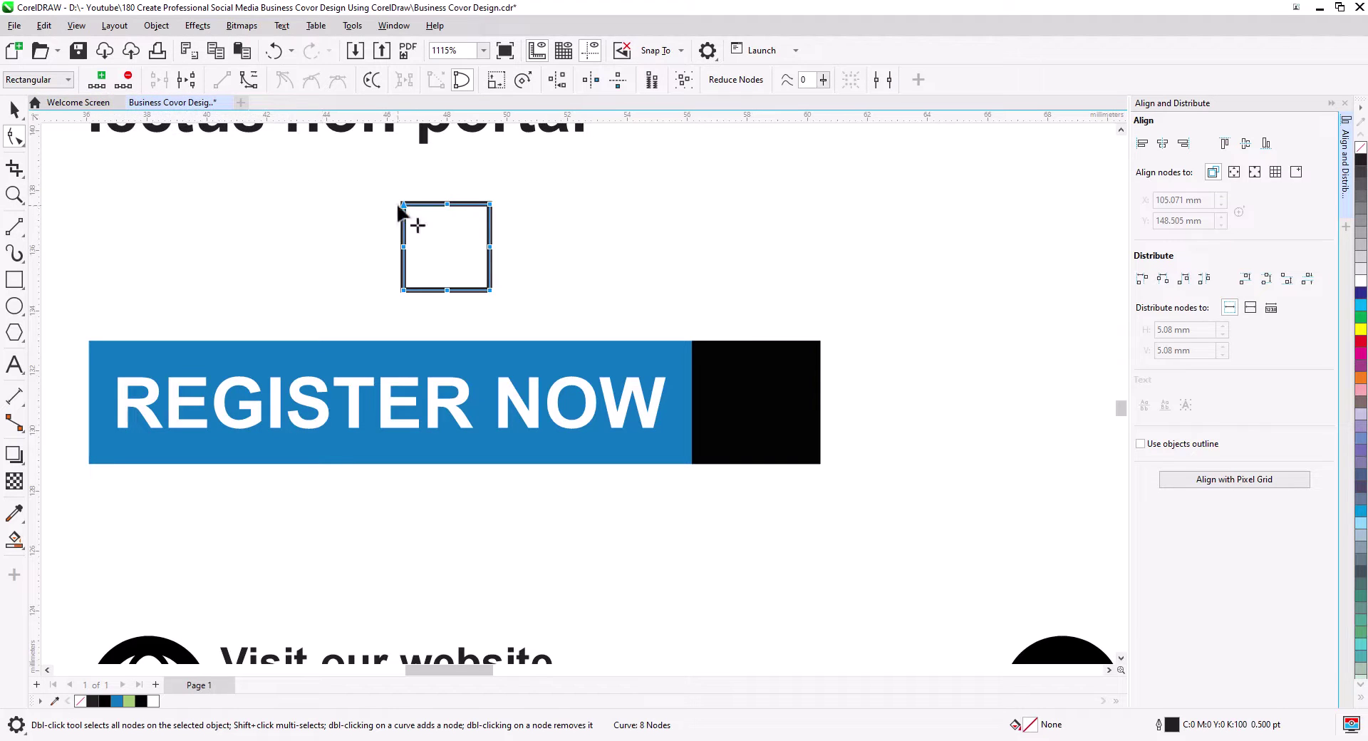
{"action": "key", "text": "Delete"}
{"action": "left_click_drag", "start_coordinate": [473, 188], "coordinate": [524, 307]}
{"action": "key", "text": "Delete"}
{"action": "key", "text": "Delete"}
{"action": "left_click", "coordinate": [227, 81]}
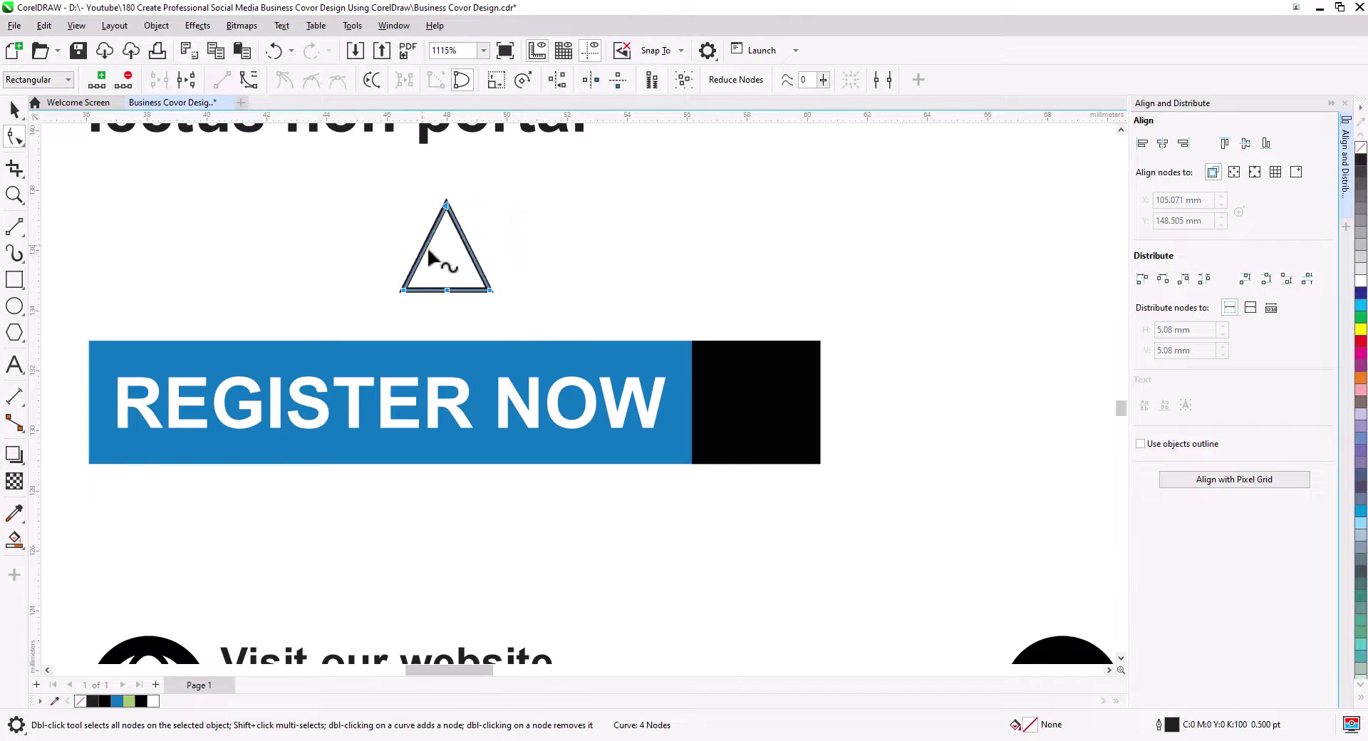
{"action": "left_click", "coordinate": [453, 290]}
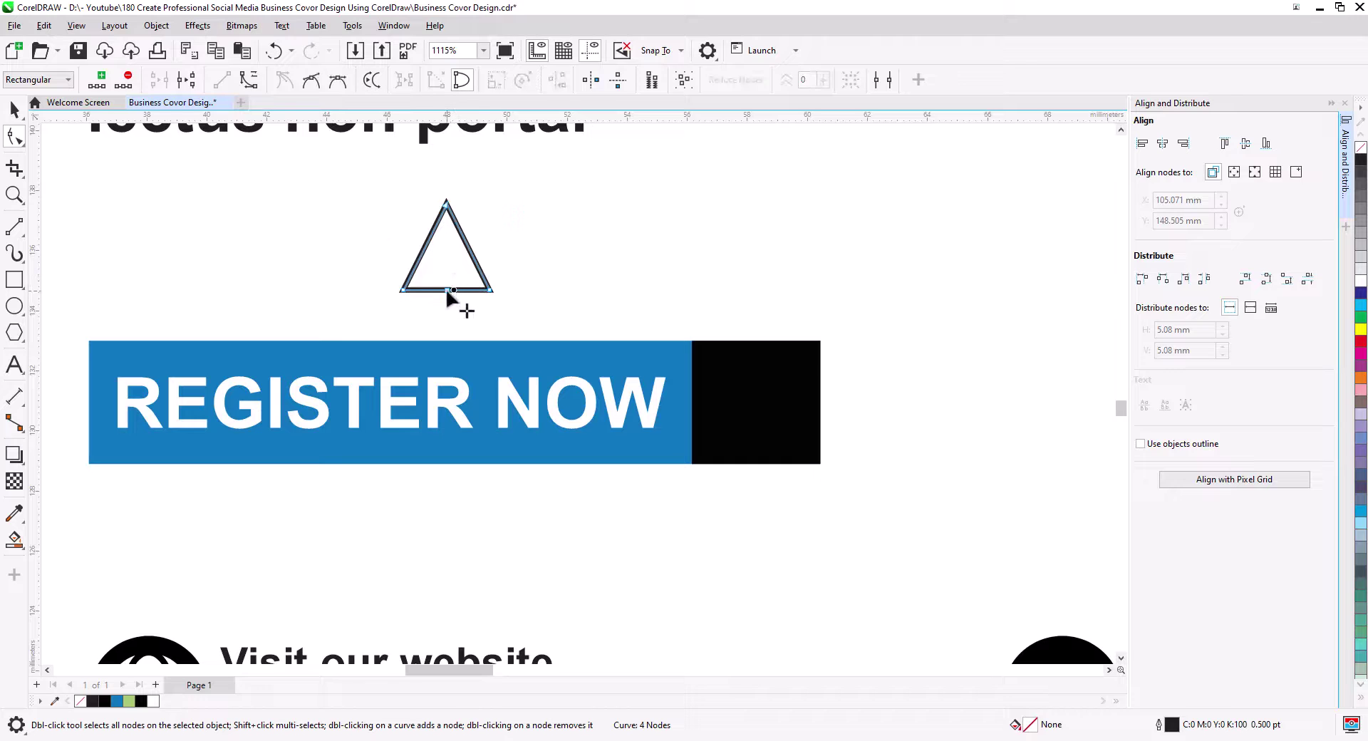
{"action": "left_click_drag", "start_coordinate": [446, 292], "coordinate": [446, 249]}
{"action": "left_click", "coordinate": [14, 109]}
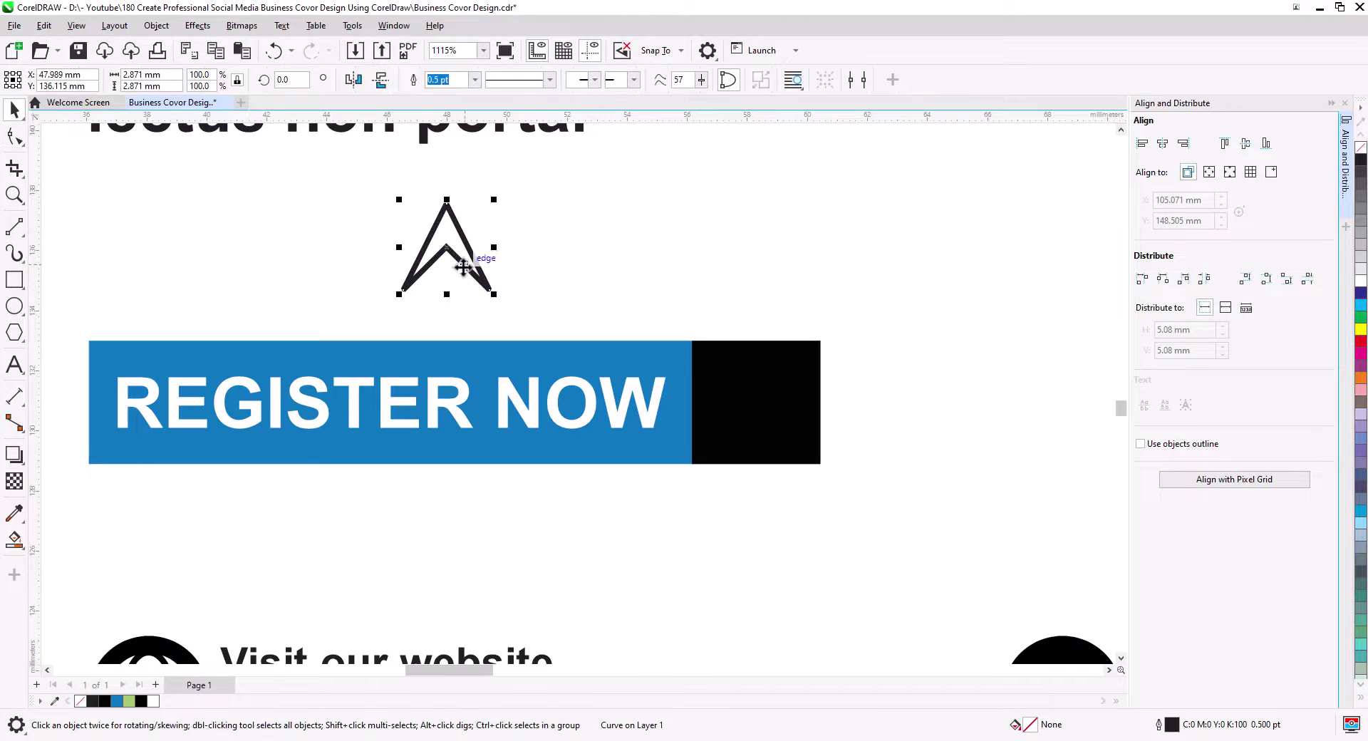
- Rotate the arrowhead to 270 degrees, place it above the button's black section and duplicate it alongside
{"action": "left_click", "coordinate": [468, 256]}
{"action": "left_click_drag", "start_coordinate": [491, 202], "coordinate": [518, 313]}
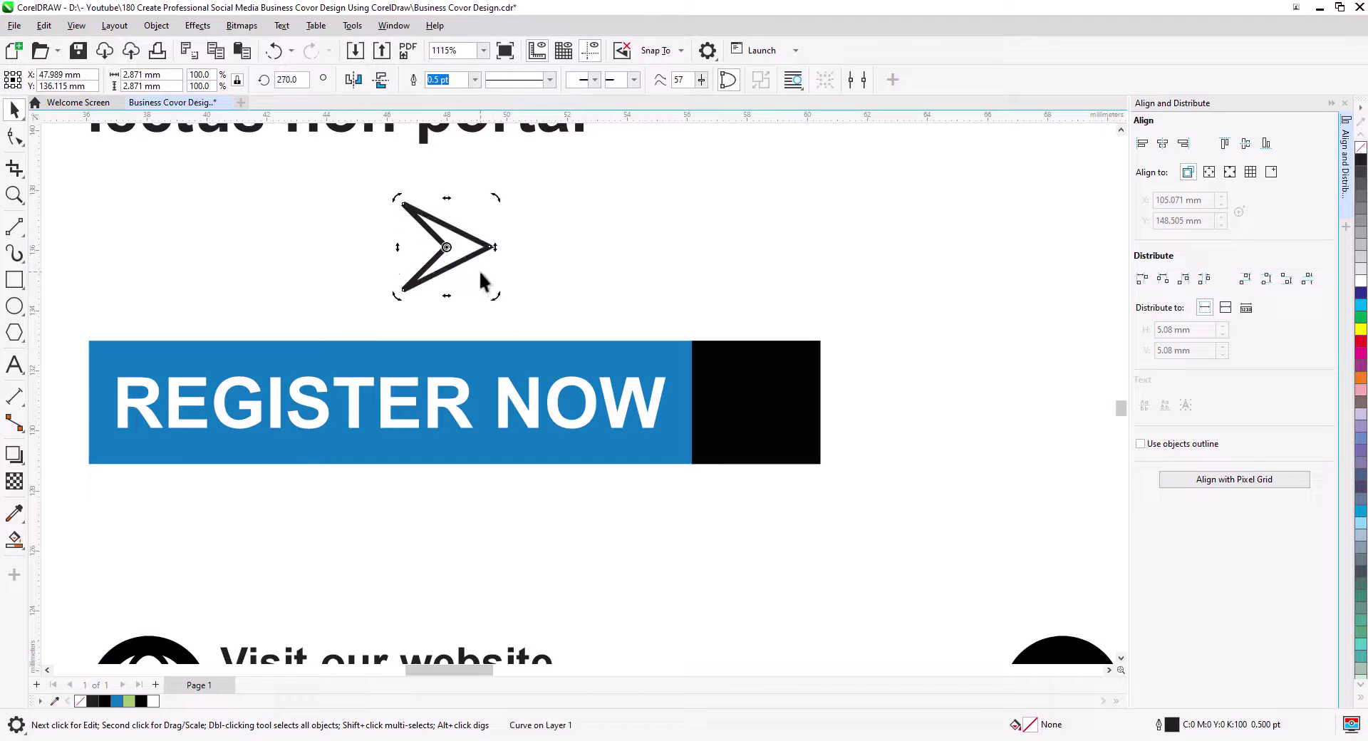
{"action": "left_click_drag", "start_coordinate": [482, 251], "coordinate": [818, 295]}
{"action": "left_click", "coordinate": [851, 330]}
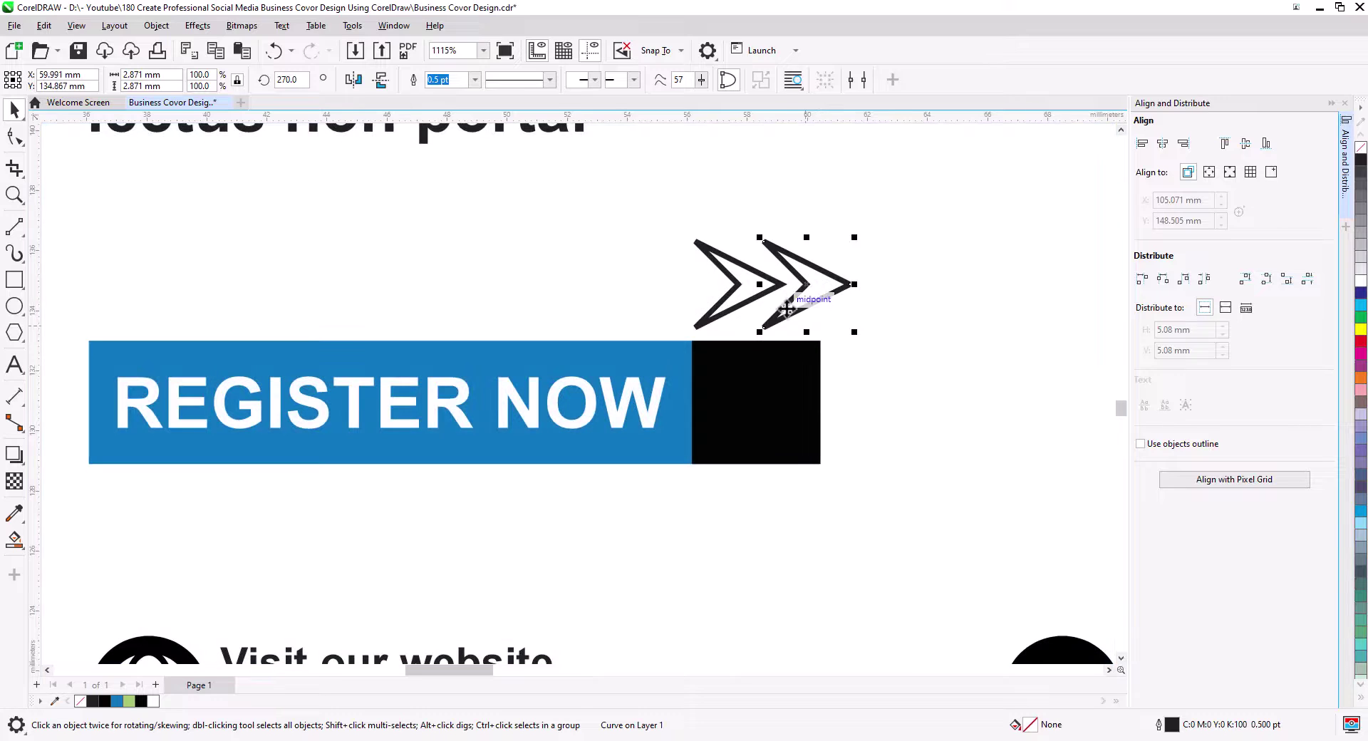
- Combine the two arrowheads into one double arrow about 3.1 mm wide, filled black without an outline
{"action": "left_click", "coordinate": [776, 294], "text": "shift"}
{"action": "left_click_drag", "start_coordinate": [857, 338], "coordinate": [823, 342]}
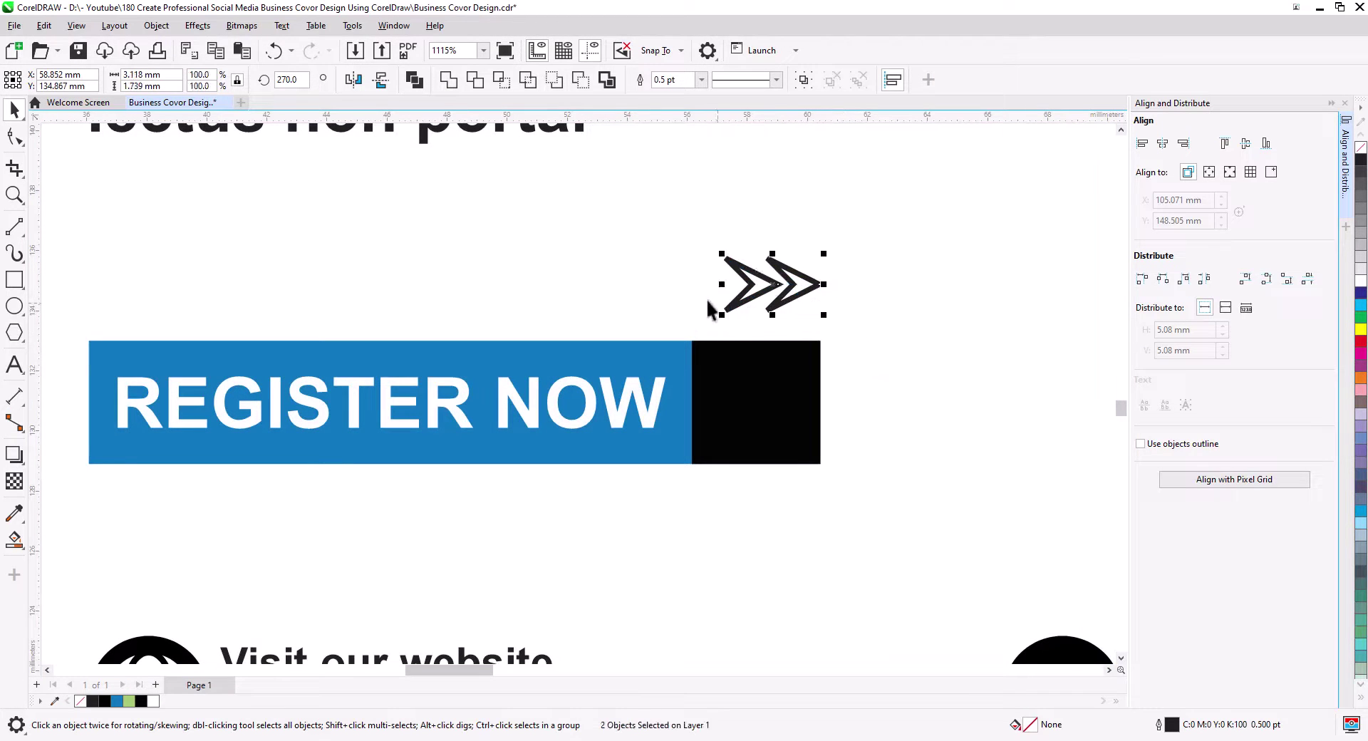
{"action": "key", "text": "ctrl+l"}
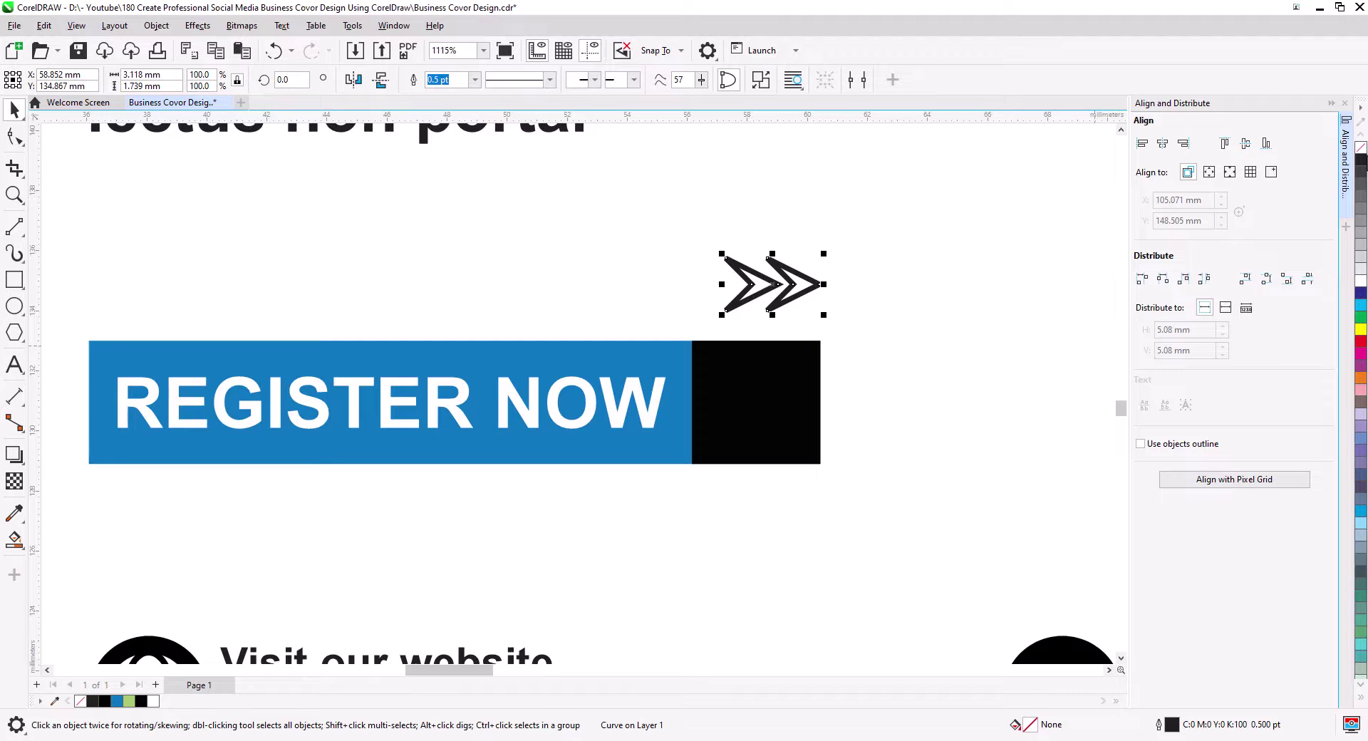
{"action": "left_click", "coordinate": [1361, 163]}
{"action": "right_click", "coordinate": [1361, 147]}
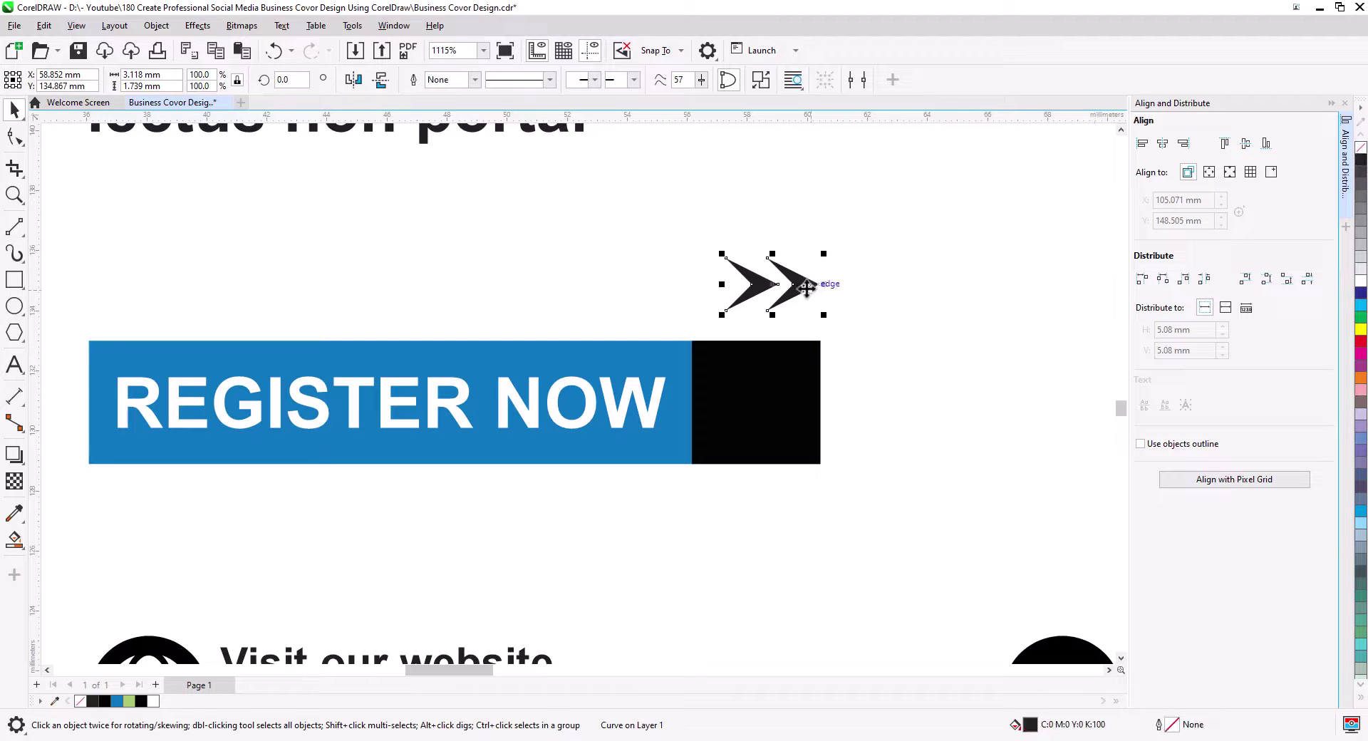
- Place the double arrow on the button's black section, fill it white and centre it there both ways
{"action": "left_click_drag", "start_coordinate": [806, 286], "coordinate": [787, 404]}
{"action": "left_click", "coordinate": [1361, 282]}
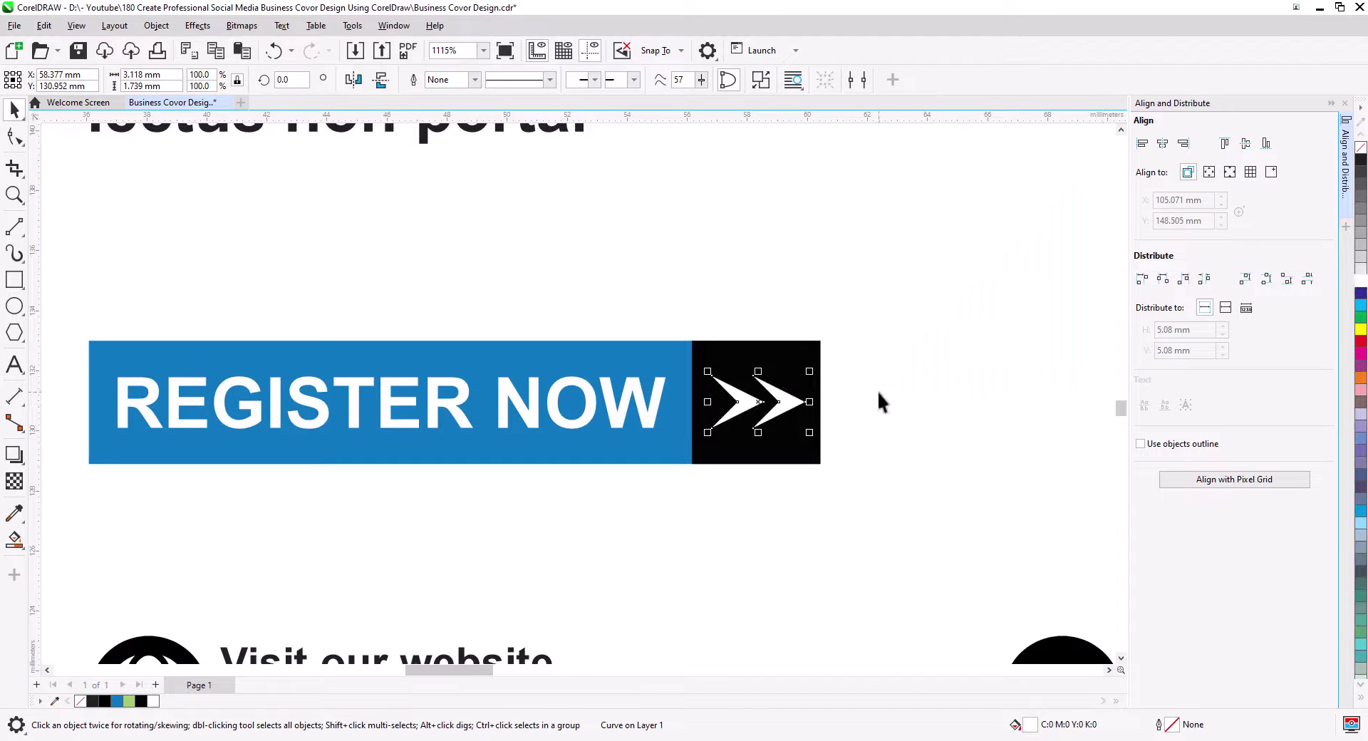
{"action": "left_click", "coordinate": [725, 375], "text": "shift"}
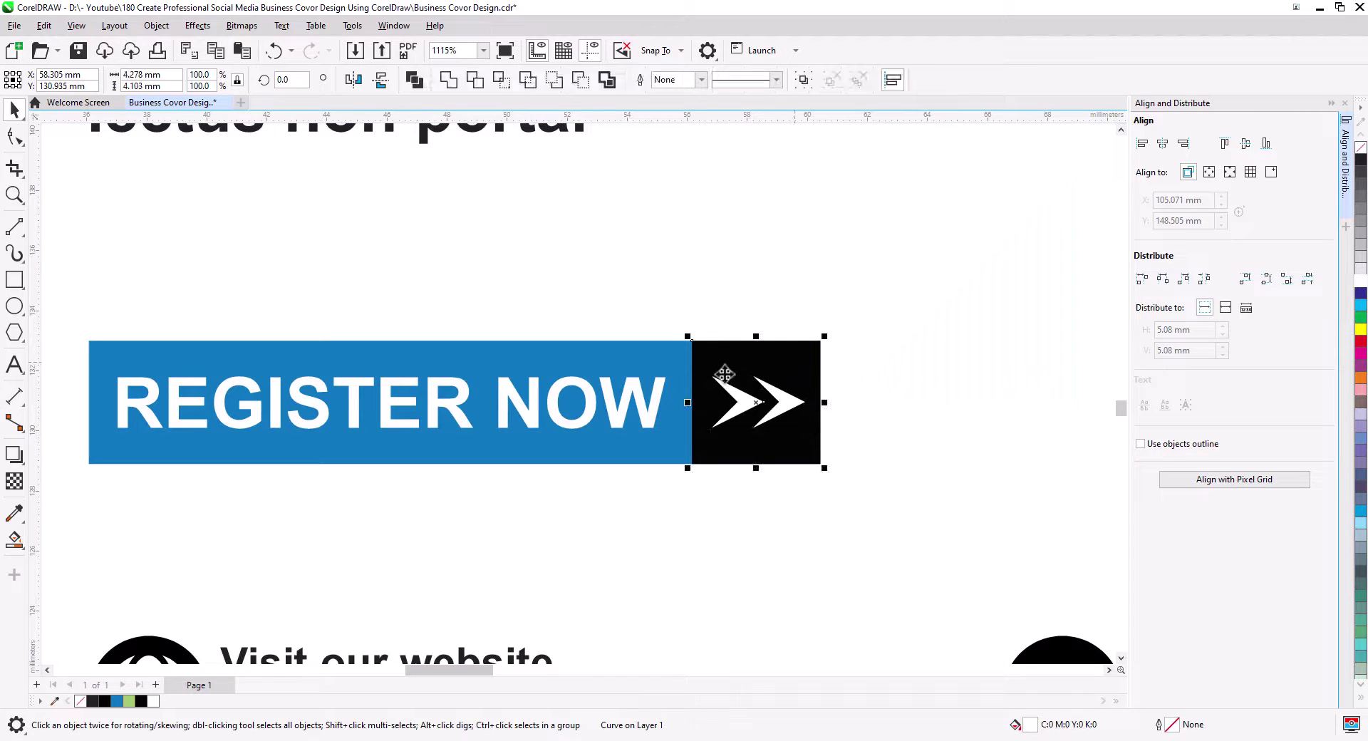
{"action": "left_click", "coordinate": [1163, 144]}
{"action": "left_click", "coordinate": [1246, 145]}
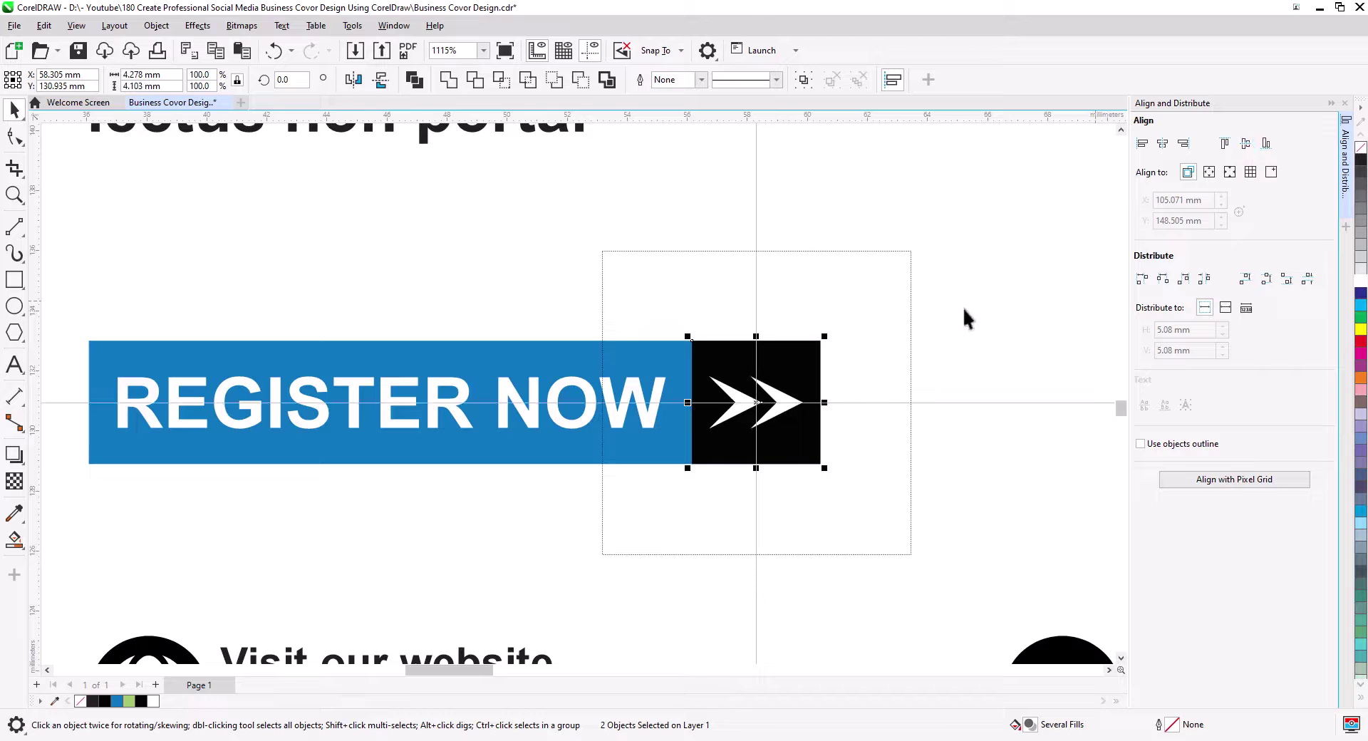
{"action": "left_click", "coordinate": [800, 268]}
- Enlarge the headline and reposition it with the paragraph, REGISTER NOW button and contact details as a tighter text block
{"action": "scroll", "coordinate": [907, 281], "scroll_direction": "down", "scroll_amount": 4}
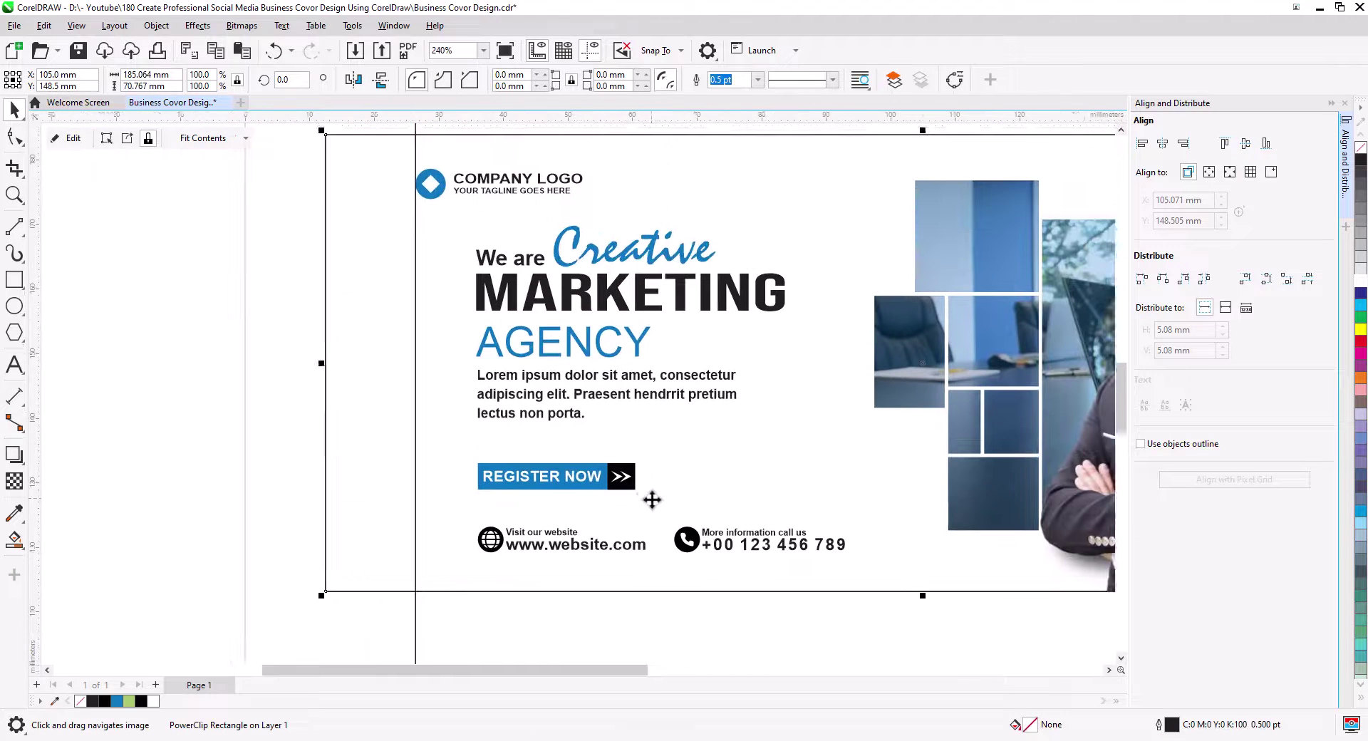
{"action": "left_click_drag", "start_coordinate": [652, 500], "coordinate": [637, 494]}
{"action": "left_click_drag", "start_coordinate": [511, 392], "coordinate": [514, 418]}
{"action": "left_click_drag", "start_coordinate": [261, 194], "coordinate": [803, 375]}
{"action": "left_click_drag", "start_coordinate": [775, 357], "coordinate": [833, 399]}
{"action": "left_click_drag", "start_coordinate": [266, 207], "coordinate": [813, 545]}
{"action": "key", "text": "Escape"}
{"action": "scroll", "coordinate": [736, 425], "scroll_direction": "down", "scroll_amount": 1}
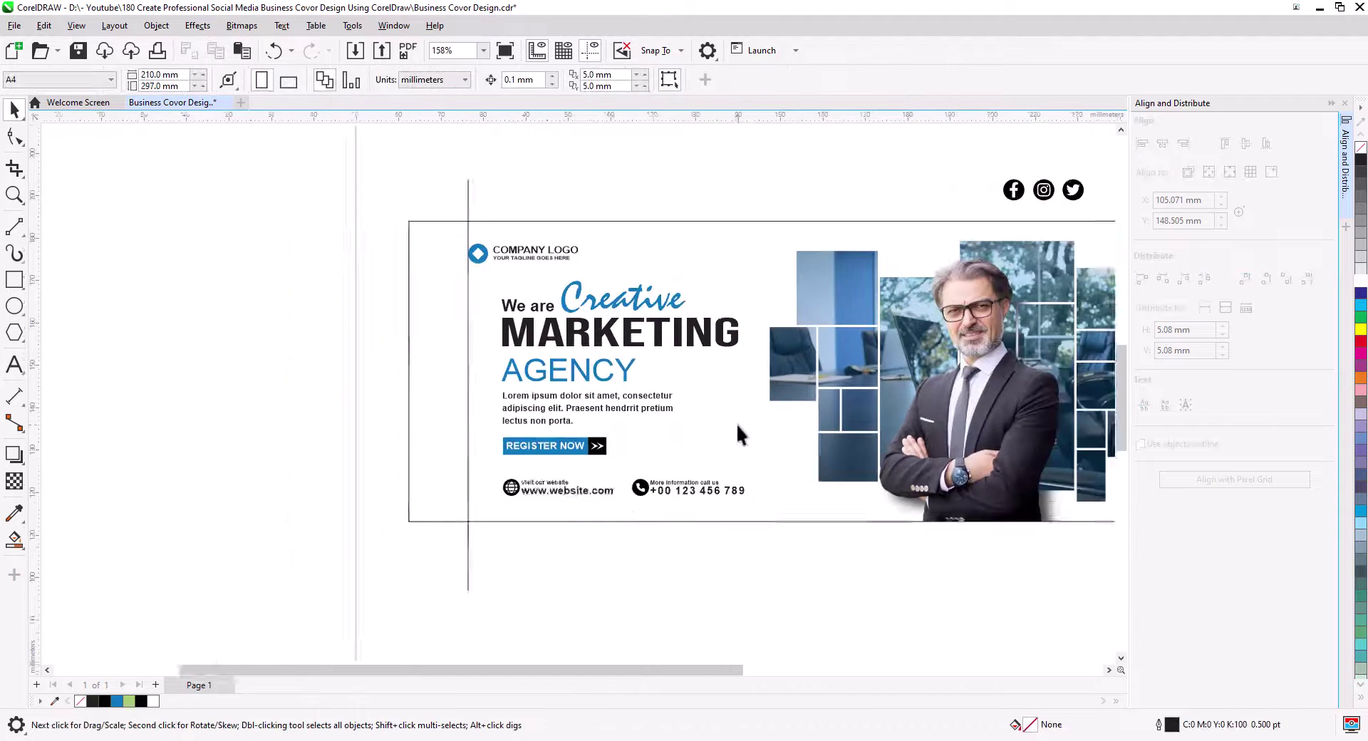
- Enlarge the photo mosaic slightly and centre it vertically in the cover frame
{"action": "scroll", "coordinate": [809, 375], "scroll_direction": "up", "scroll_amount": 1}
{"action": "left_click", "coordinate": [886, 304]}
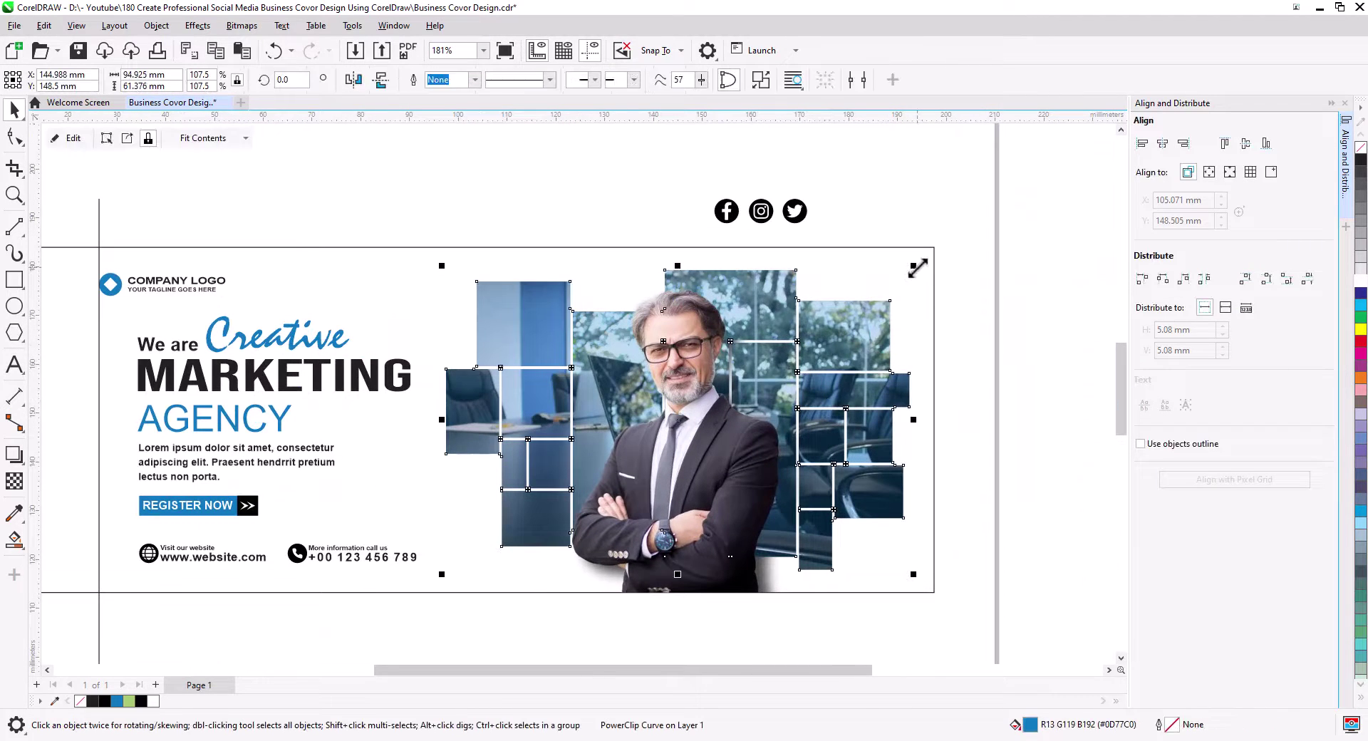
{"action": "left_click_drag", "start_coordinate": [915, 266], "coordinate": [931, 257]}
{"action": "left_click", "coordinate": [920, 287], "text": "shift"}
{"action": "left_click", "coordinate": [1245, 144]}
{"action": "key", "text": "Escape"}
- Ungroup the social media icons and fill the Facebook, Instagram and Twitter symbols with the design's blue
{"action": "left_click_drag", "start_coordinate": [688, 179], "coordinate": [831, 235]}
{"action": "left_click", "coordinate": [858, 80]}
{"action": "scroll", "coordinate": [768, 182], "scroll_direction": "up", "scroll_amount": 9}
{"action": "key", "text": "Escape"}
{"action": "left_click", "coordinate": [800, 287]}
{"action": "left_click", "coordinate": [714, 301], "text": "shift"}
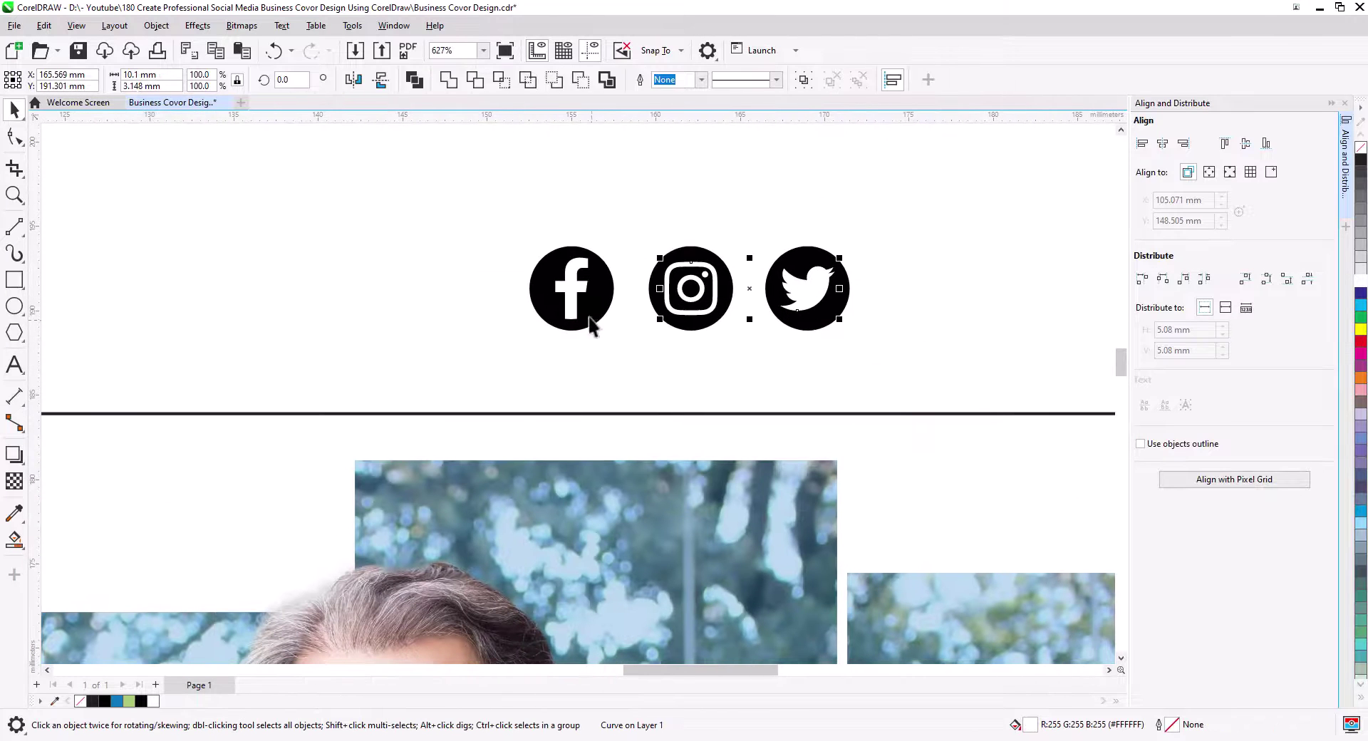
{"action": "left_click", "coordinate": [575, 314], "text": "shift"}
{"action": "left_click", "coordinate": [117, 702]}
- Fill the circles behind the three social media symbols white
{"action": "key", "text": "Escape"}
{"action": "left_click", "coordinate": [597, 318]}
{"action": "left_click", "coordinate": [708, 322], "text": "shift"}
{"action": "left_click", "coordinate": [807, 326], "text": "shift"}
{"action": "left_click", "coordinate": [154, 703]}
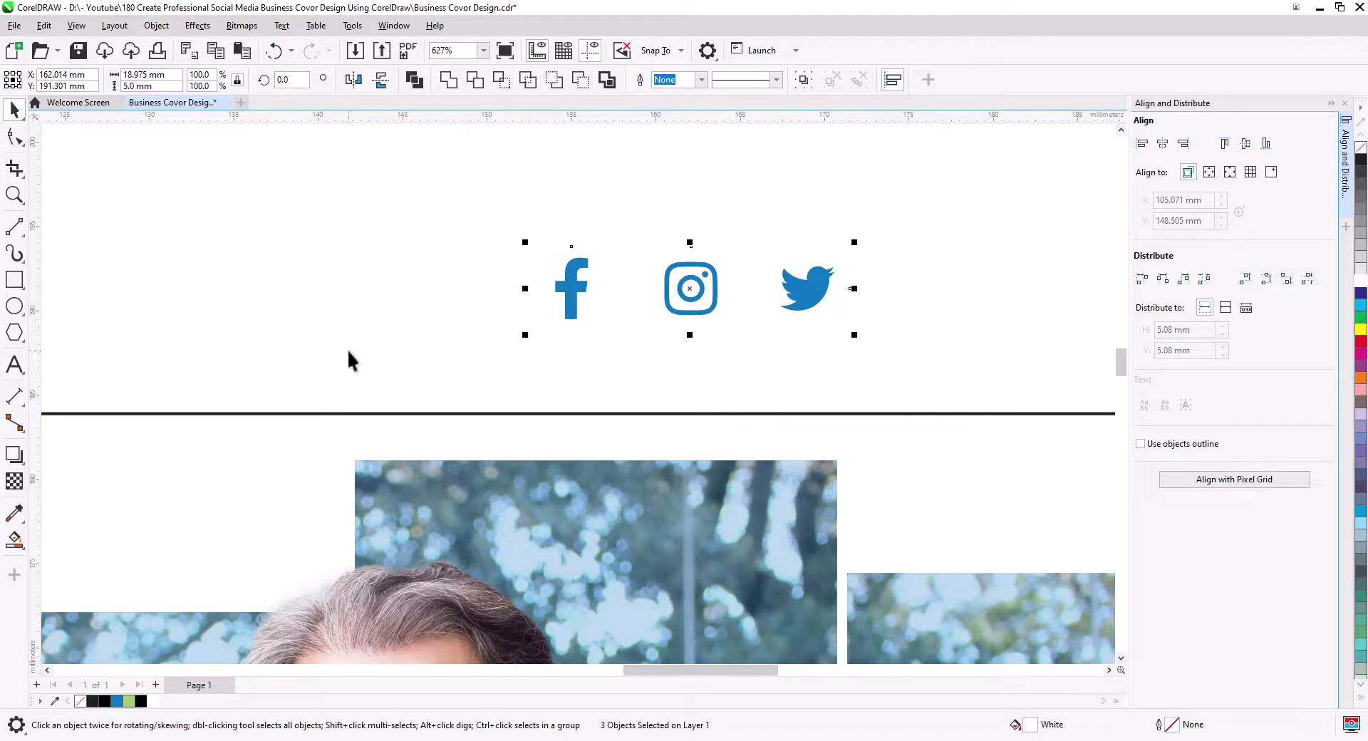
- Move the three social media icons onto the upper part of the photo mosaic, beside the businessman's head
{"action": "left_click_drag", "start_coordinate": [456, 206], "coordinate": [891, 359]}
{"action": "left_click_drag", "start_coordinate": [816, 307], "coordinate": [782, 555]}
{"action": "scroll", "coordinate": [863, 588], "scroll_direction": "down", "scroll_amount": 4}
{"action": "mouse_move", "coordinate": [862, 588]}
{"action": "left_mouse_down"}
{"action": "mouse_move", "coordinate": [718, 464]}
{"action": "mouse_move", "coordinate": [725, 421]}
{"action": "mouse_move", "coordinate": [627, 421]}
{"action": "left_mouse_up"}
- Draw a bar about 27.7 by 6.6 mm against the cover's upper right edge, filled black without an outline
{"action": "left_click", "coordinate": [15, 280]}
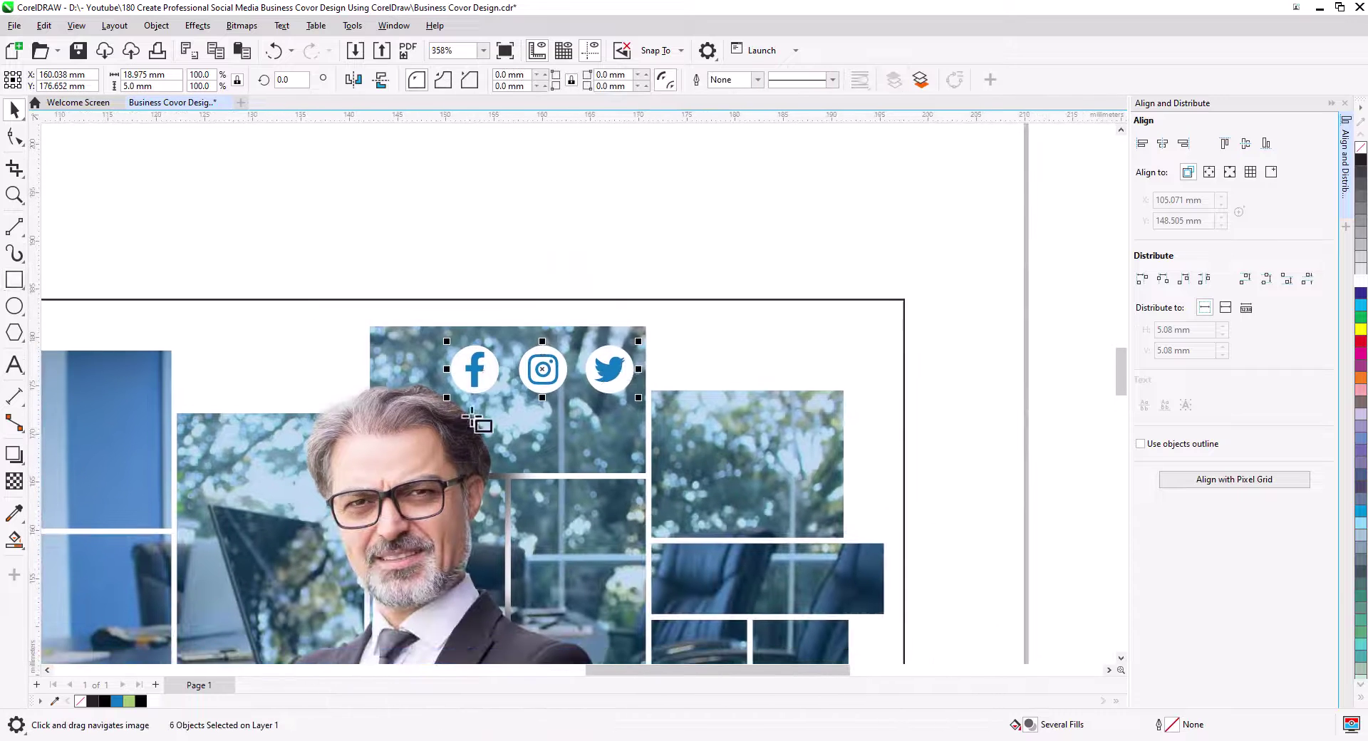
{"action": "mouse_move", "coordinate": [904, 361]}
{"action": "left_mouse_down"}
{"action": "mouse_move", "coordinate": [712, 423]}
{"action": "mouse_move", "coordinate": [636, 426]}
{"action": "left_mouse_up"}
{"action": "left_click", "coordinate": [15, 110]}
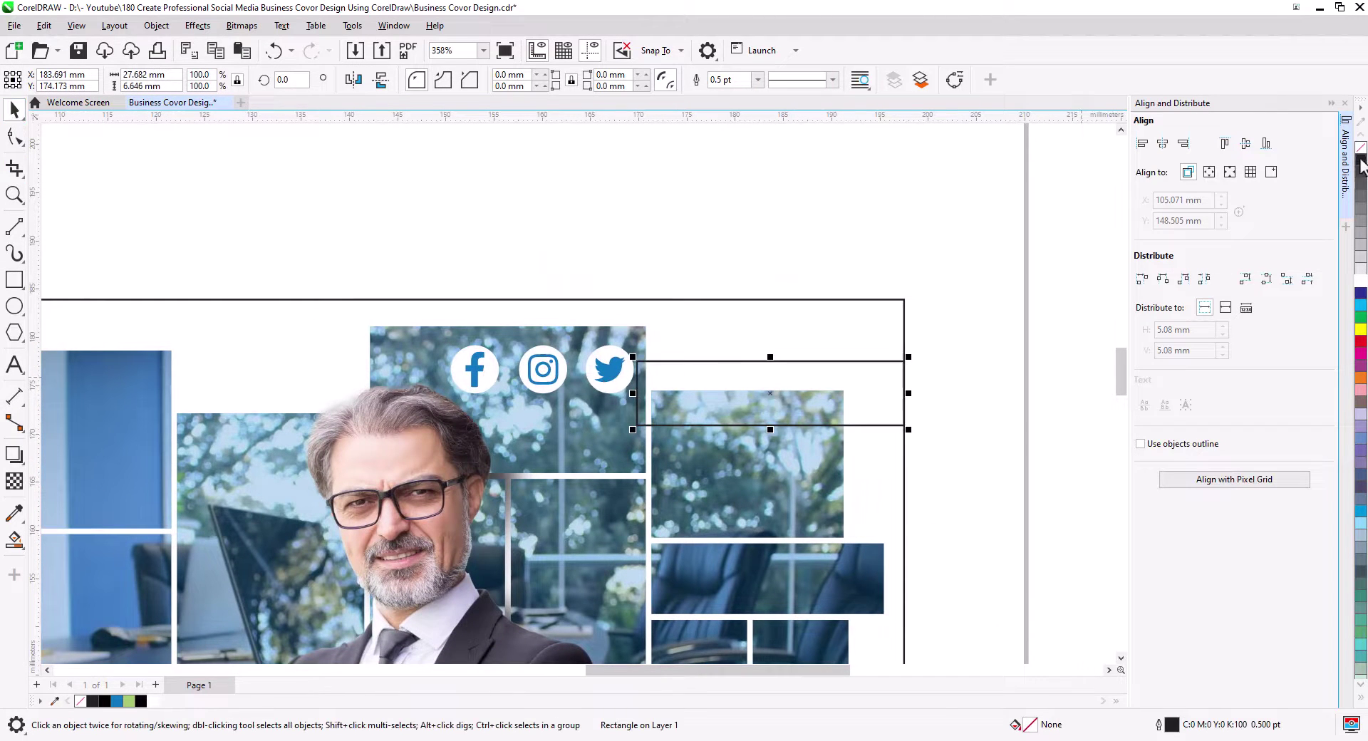
{"action": "left_click", "coordinate": [1361, 160]}
{"action": "right_click", "coordinate": [1361, 146]}
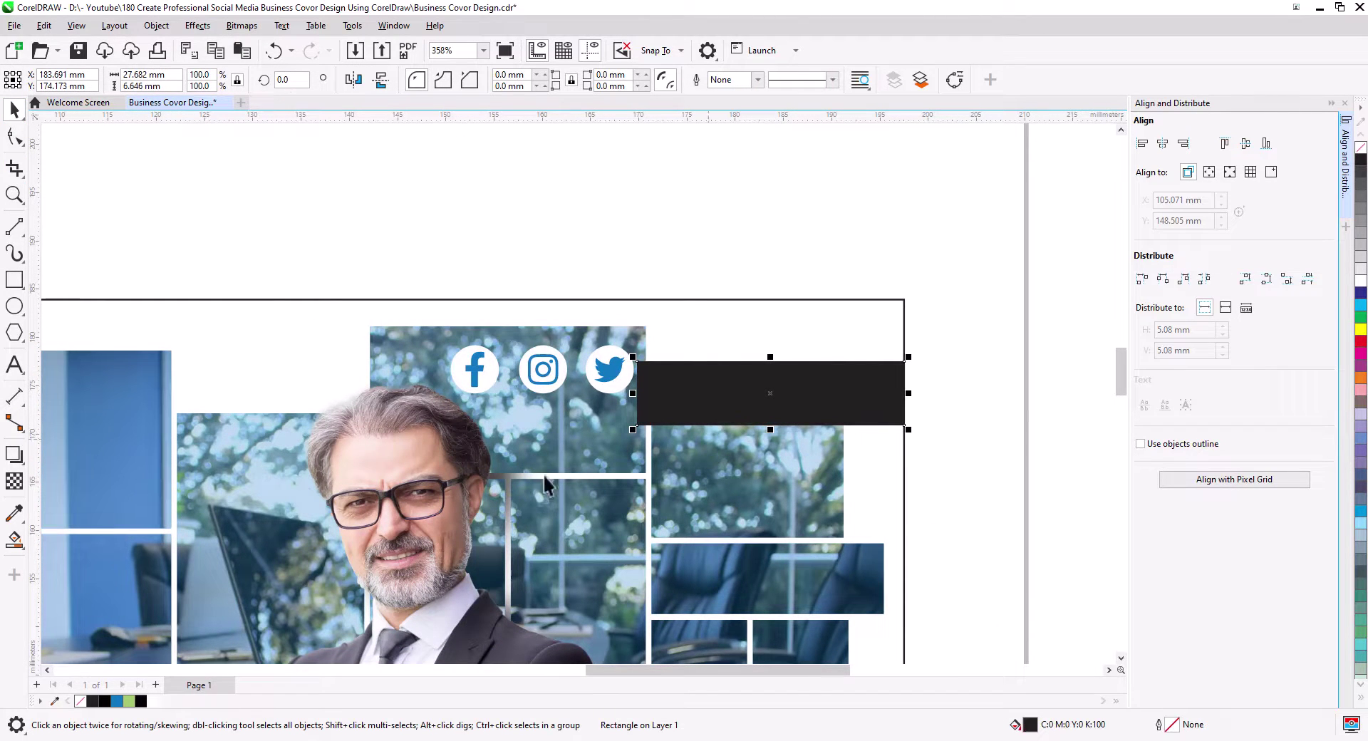
- Apply a uniform transparency of 30 to the black bar
{"action": "left_click", "coordinate": [15, 486]}
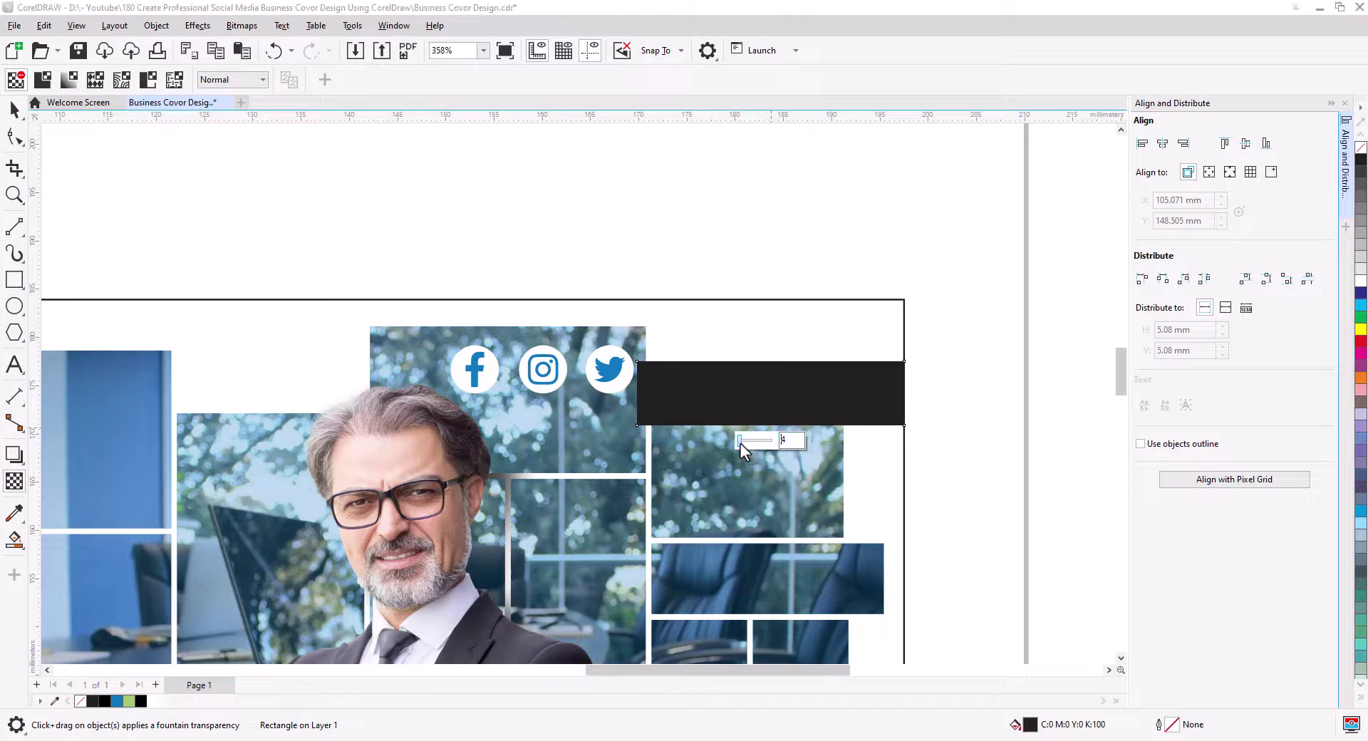
{"action": "left_click_drag", "start_coordinate": [741, 443], "coordinate": [742, 446]}
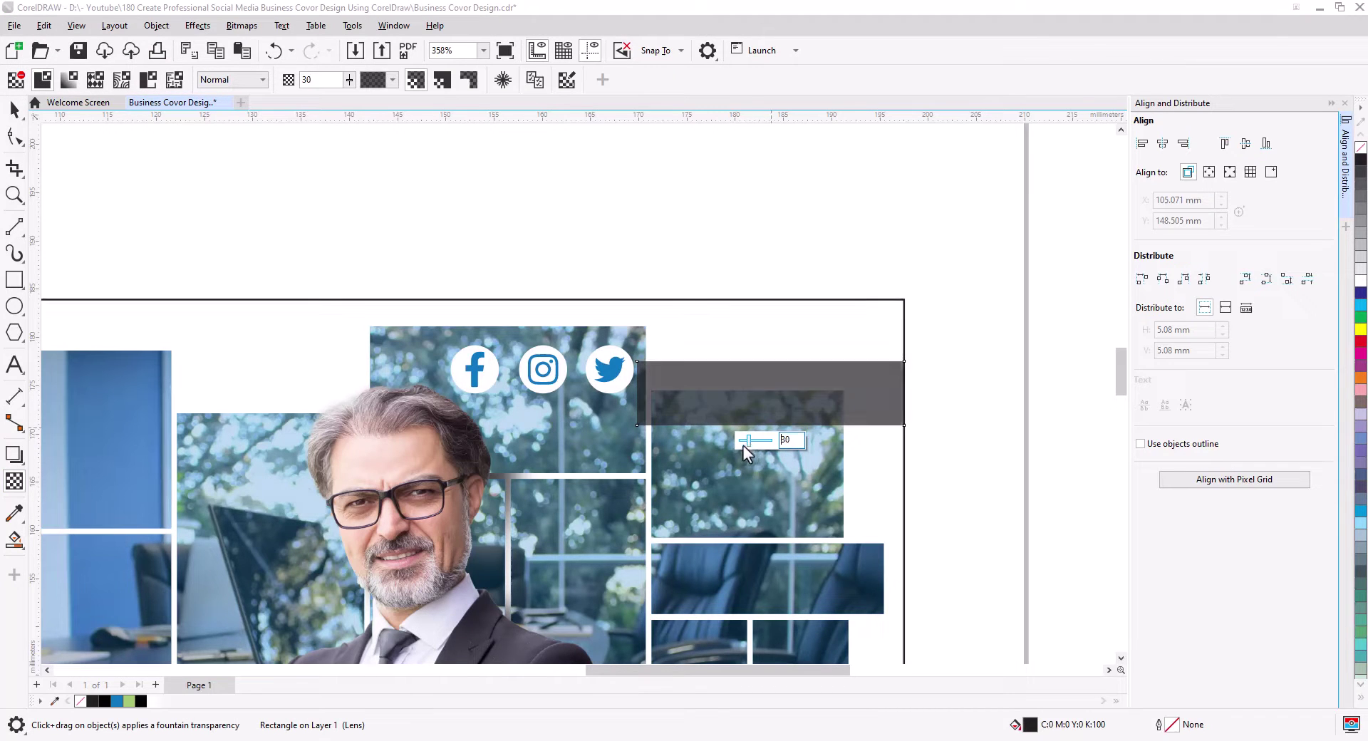
{"action": "left_click", "coordinate": [14, 109]}
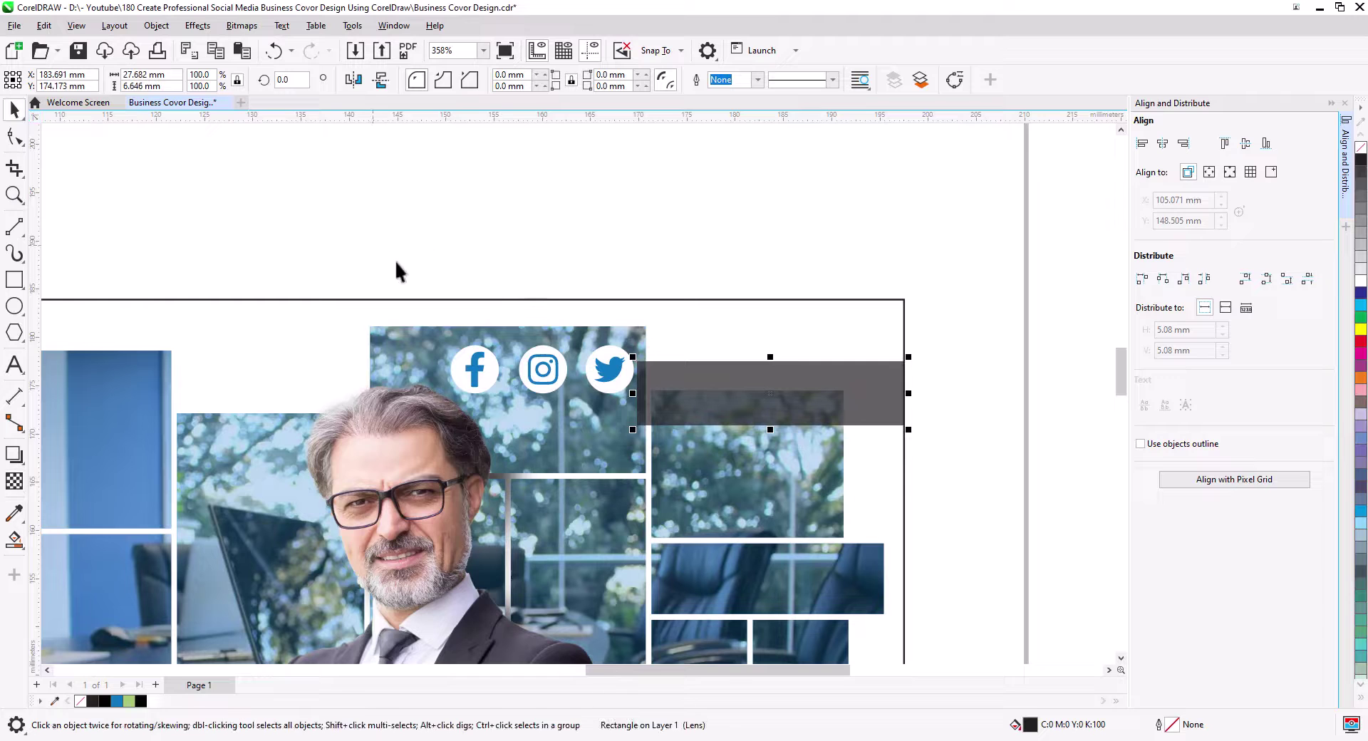
- Centre the group of social media icons horizontally and vertically on the black bar
{"action": "left_click_drag", "start_coordinate": [699, 438], "coordinate": [699, 439]}
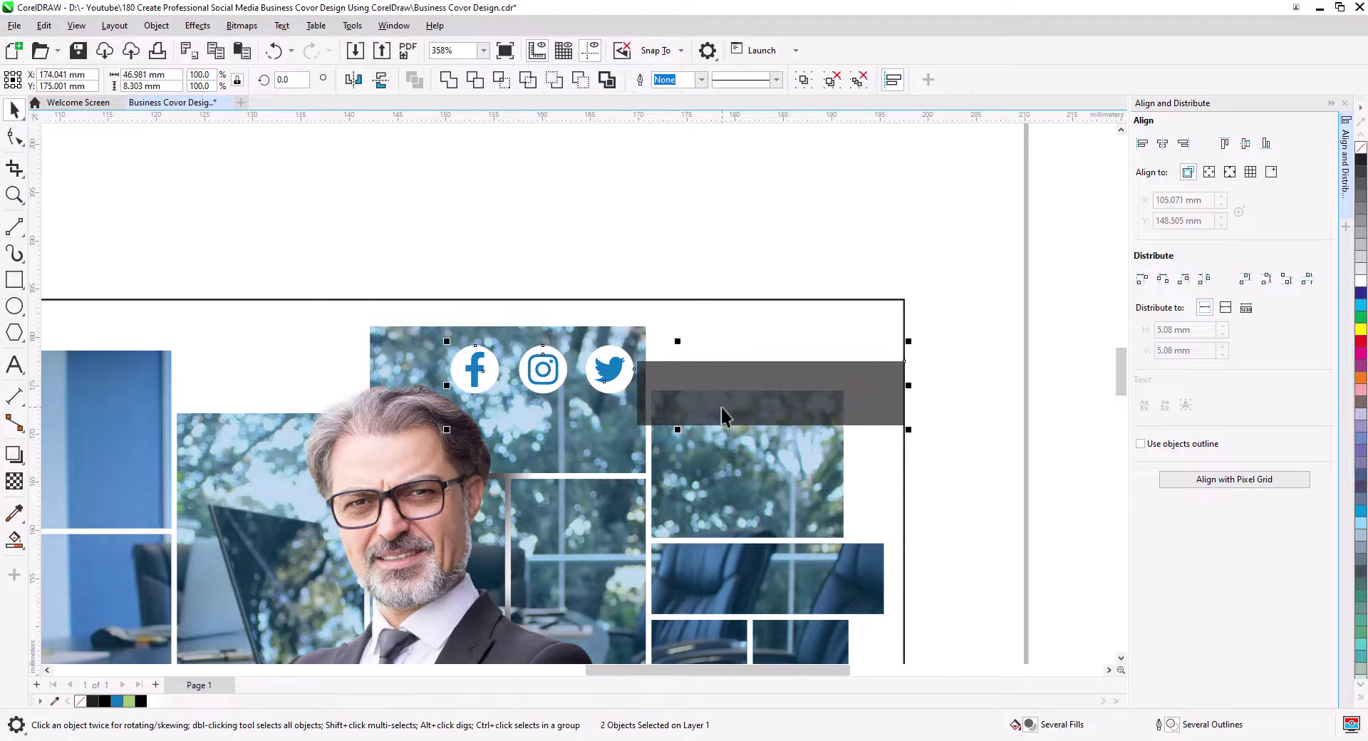
{"action": "left_click", "coordinate": [1166, 145]}
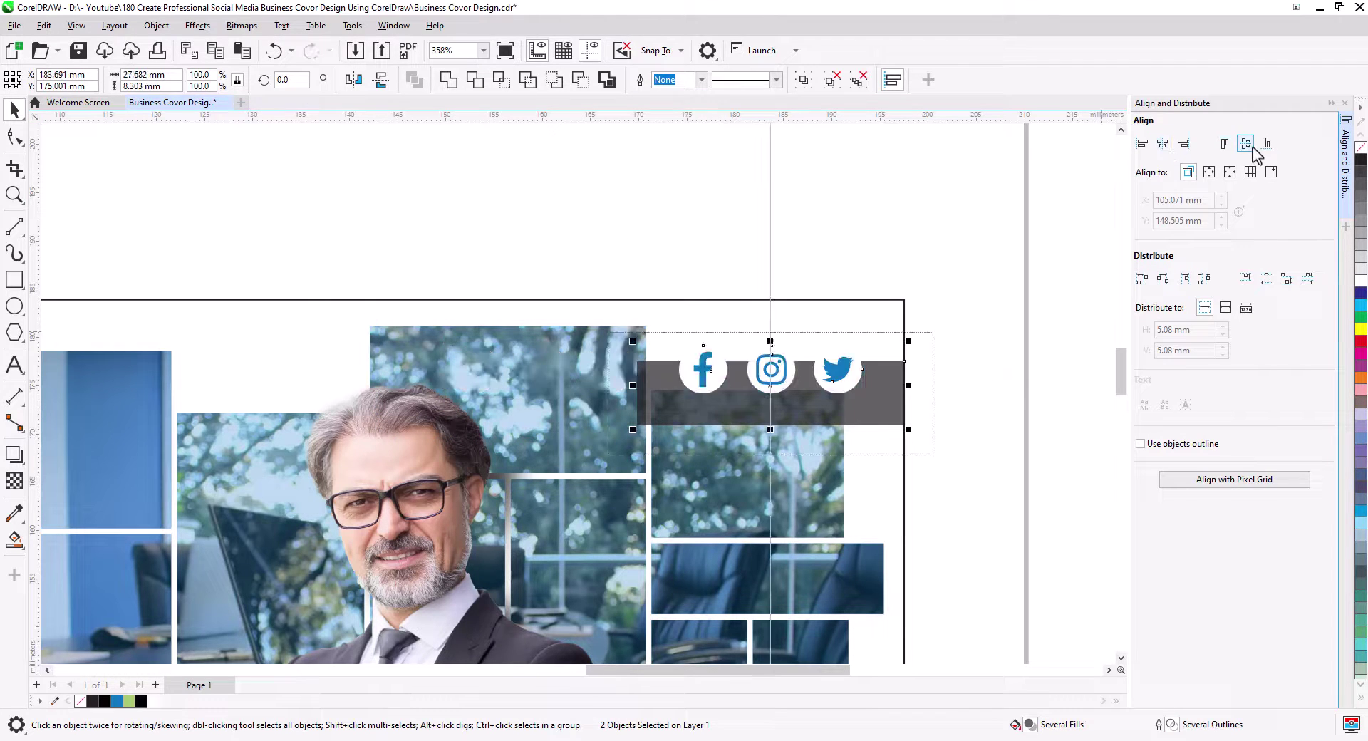
{"action": "left_click", "coordinate": [1247, 144]}
{"action": "left_click", "coordinate": [962, 295]}
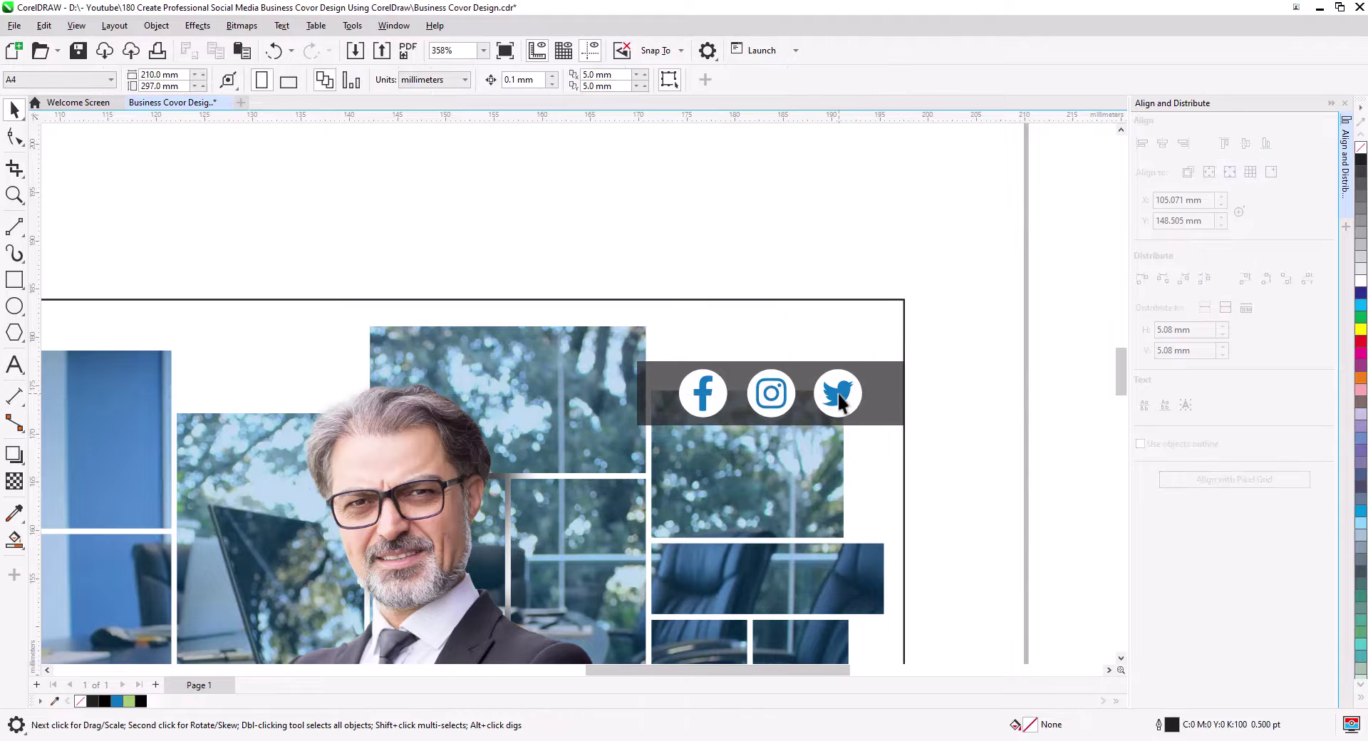
- Shift the social media icons towards the businessman and enlarge the black bar around them to about 30.2 mm wide and slightly taller
{"action": "left_click_drag", "start_coordinate": [841, 402], "coordinate": [805, 395]}
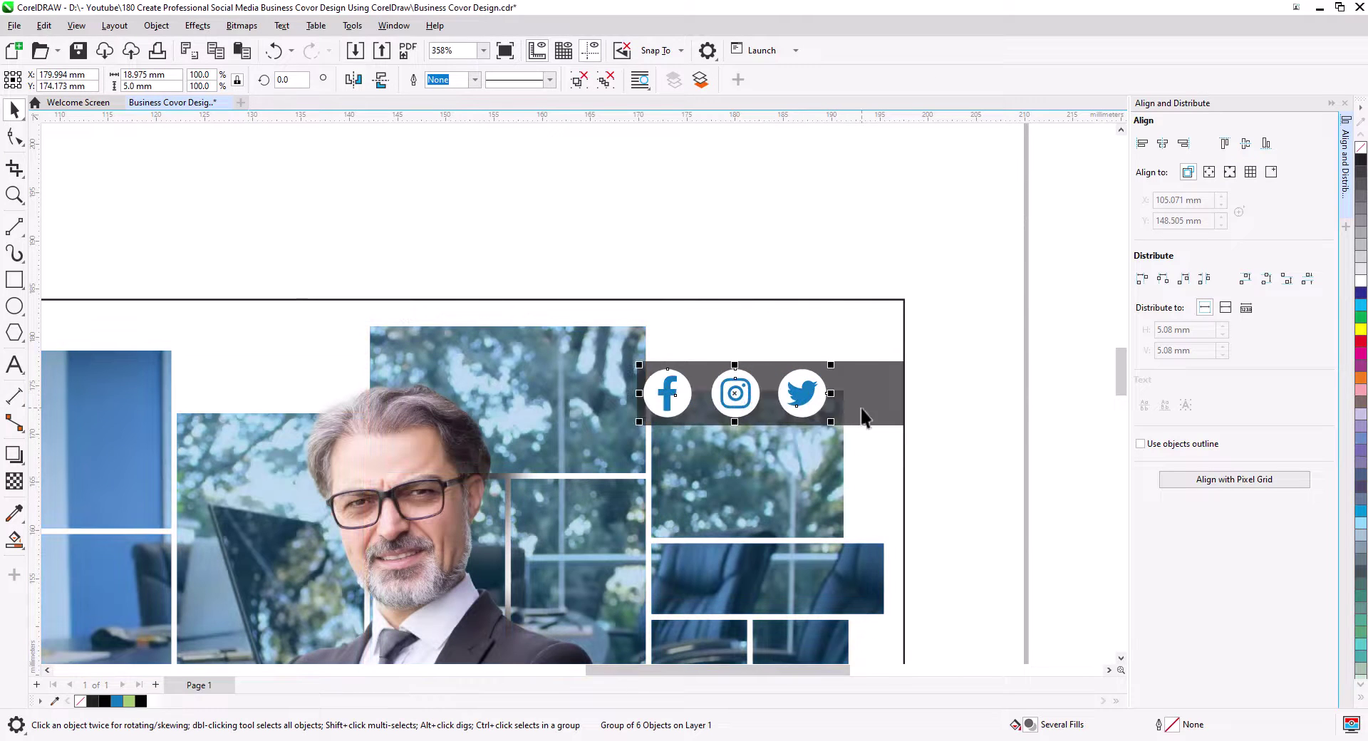
{"action": "left_click", "coordinate": [864, 417]}
{"action": "left_click_drag", "start_coordinate": [633, 395], "coordinate": [608, 395]}
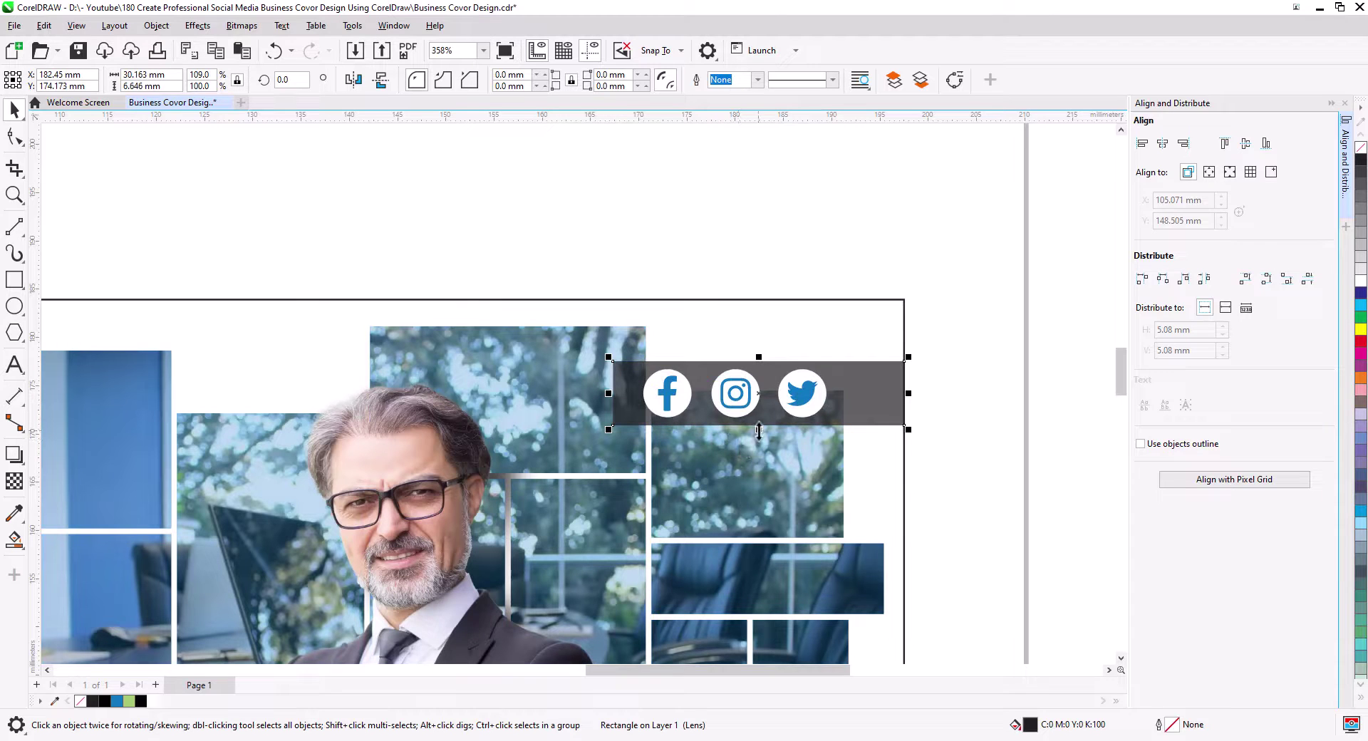
{"action": "left_click_drag", "start_coordinate": [759, 431], "coordinate": [760, 438]}
{"action": "key", "text": "Escape"}
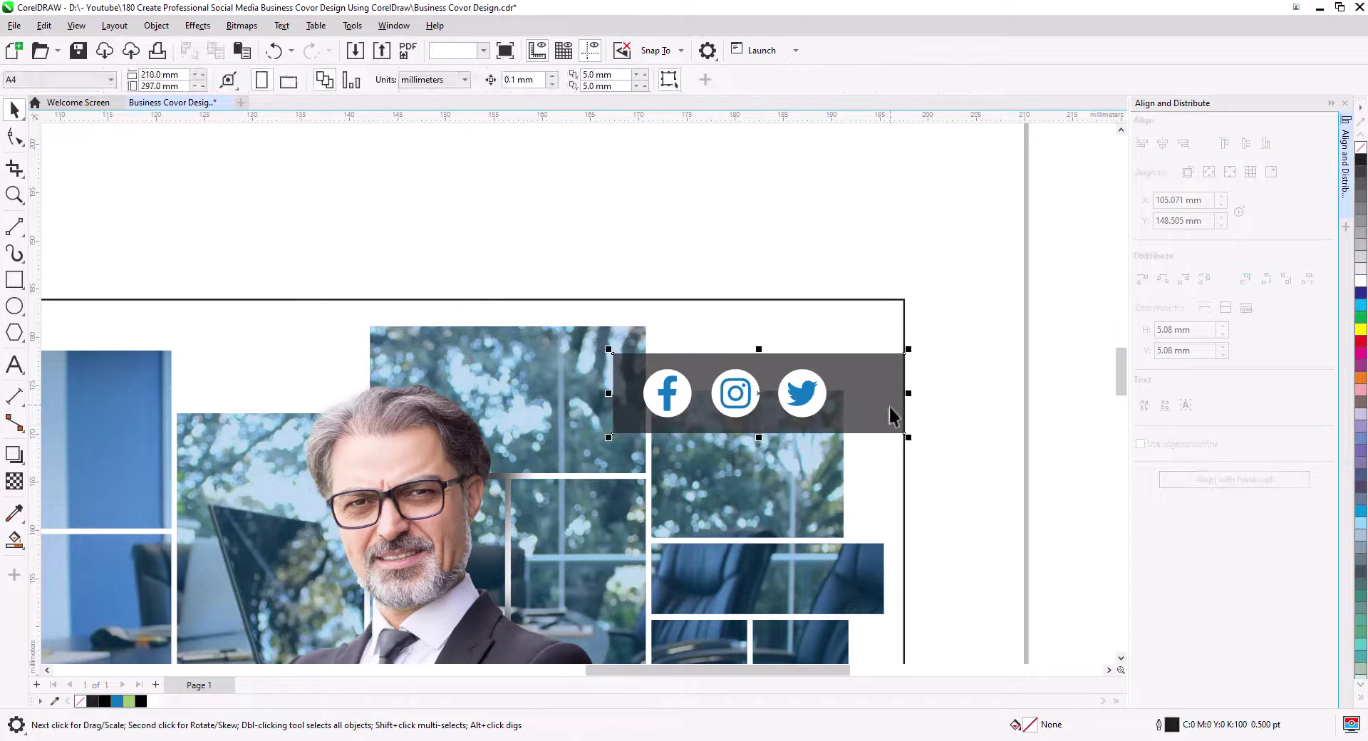
- Set the black bar's uniform transparency to 15
{"action": "left_click", "coordinate": [890, 408]}
{"action": "left_click", "coordinate": [15, 481]}
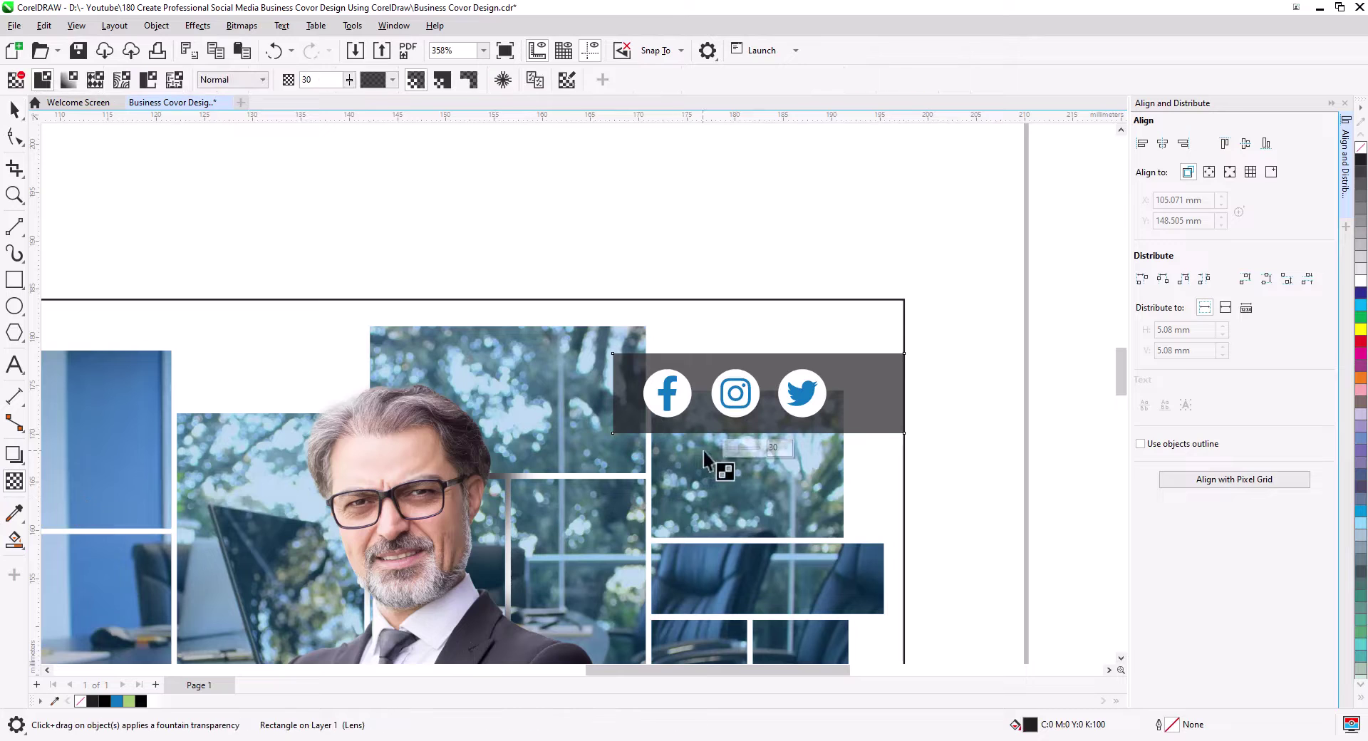
{"action": "left_click_drag", "start_coordinate": [736, 447], "coordinate": [731, 451]}
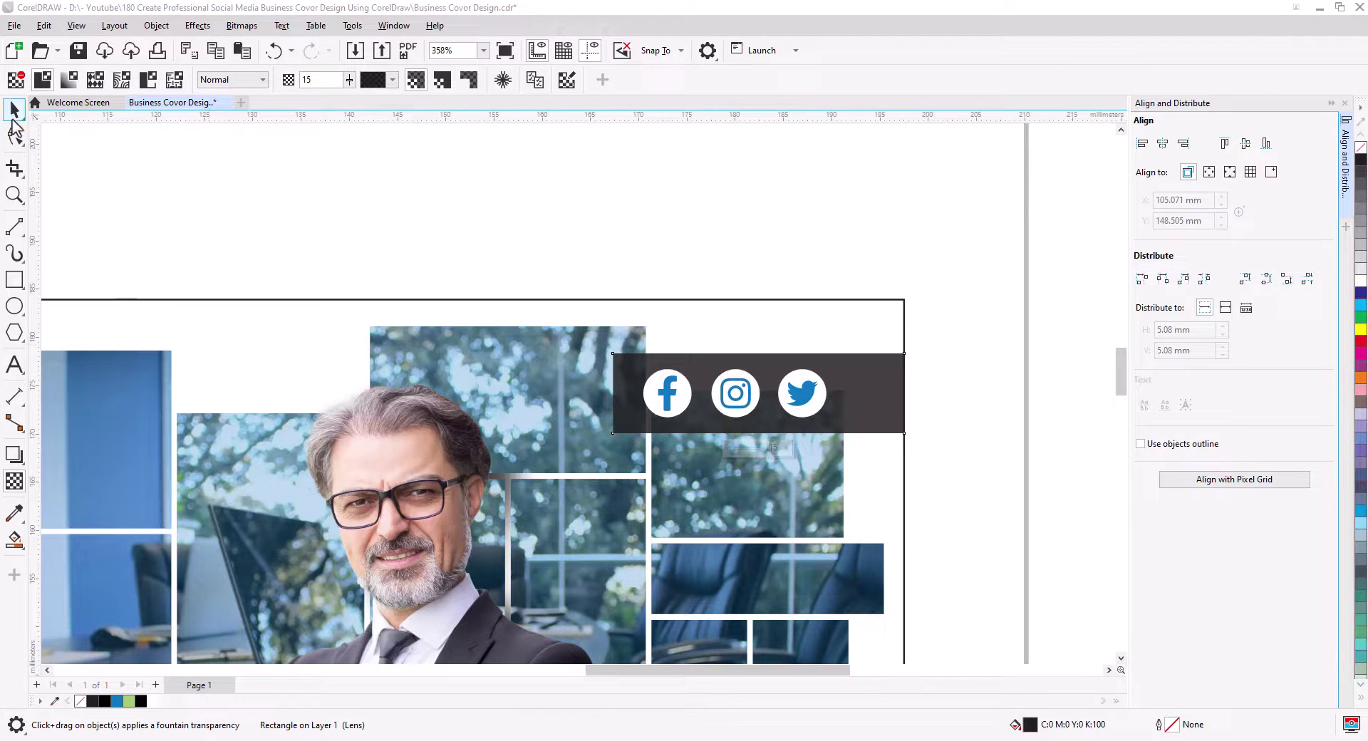
{"action": "left_click", "coordinate": [15, 118]}
{"action": "left_click", "coordinate": [432, 214]}
- Delete the vertical helper line that runs along the logo's outer edge
{"action": "scroll", "coordinate": [647, 382], "scroll_direction": "down", "scroll_amount": 3}
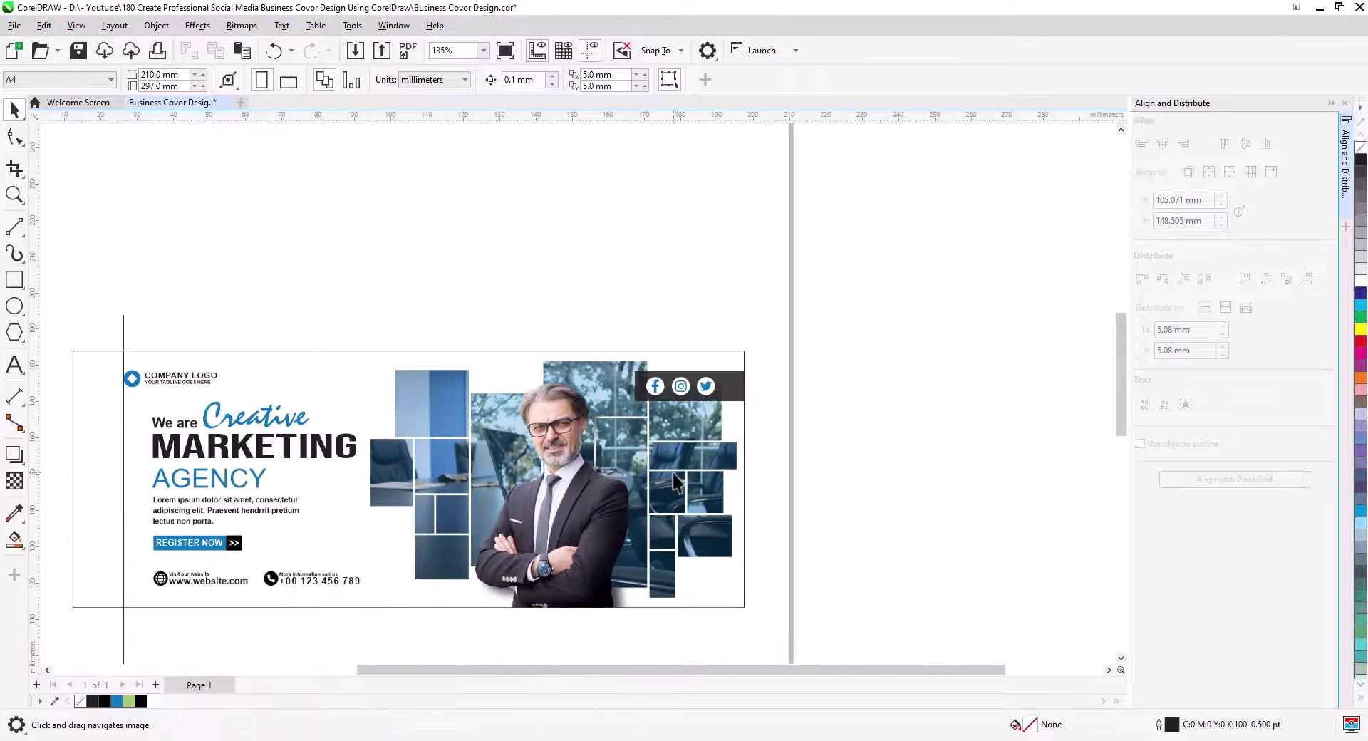
{"action": "left_click_drag", "start_coordinate": [672, 473], "coordinate": [836, 426]}
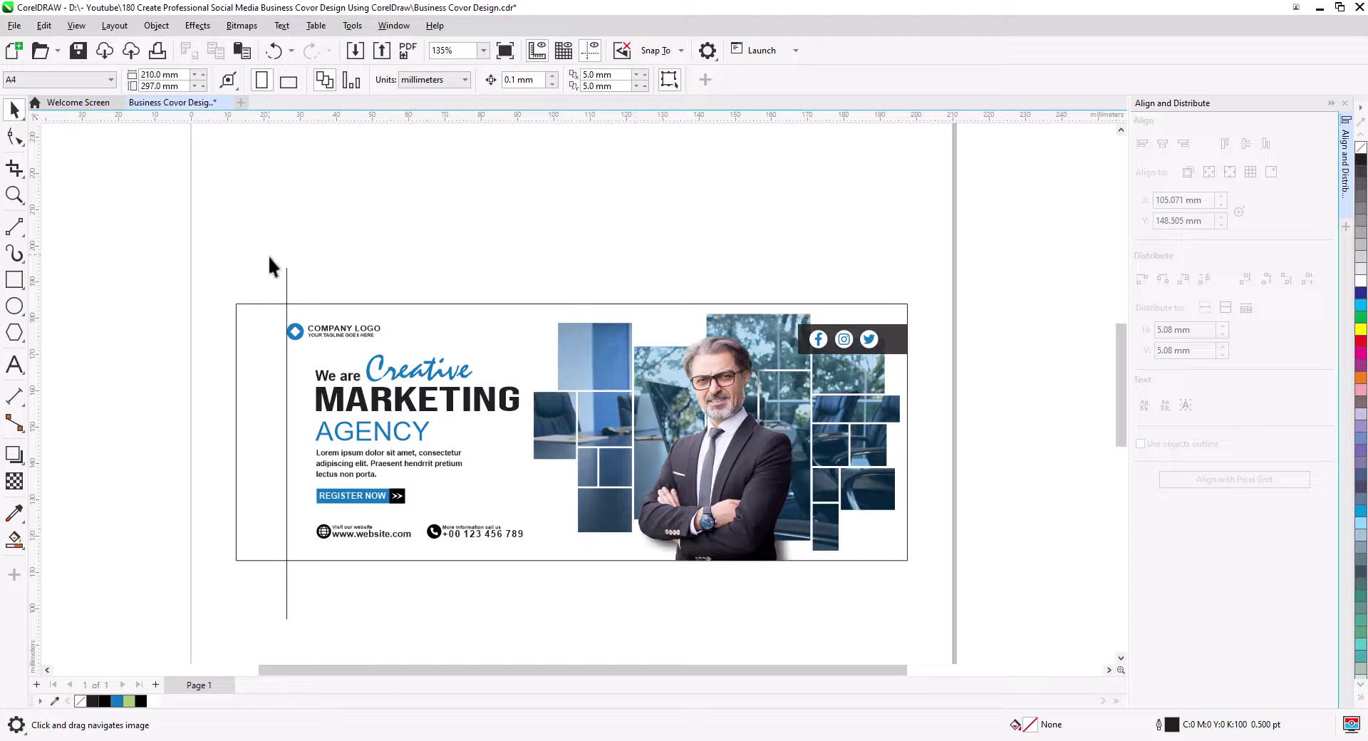
{"action": "left_click", "coordinate": [287, 281]}
{"action": "left_click", "coordinate": [390, 258]}
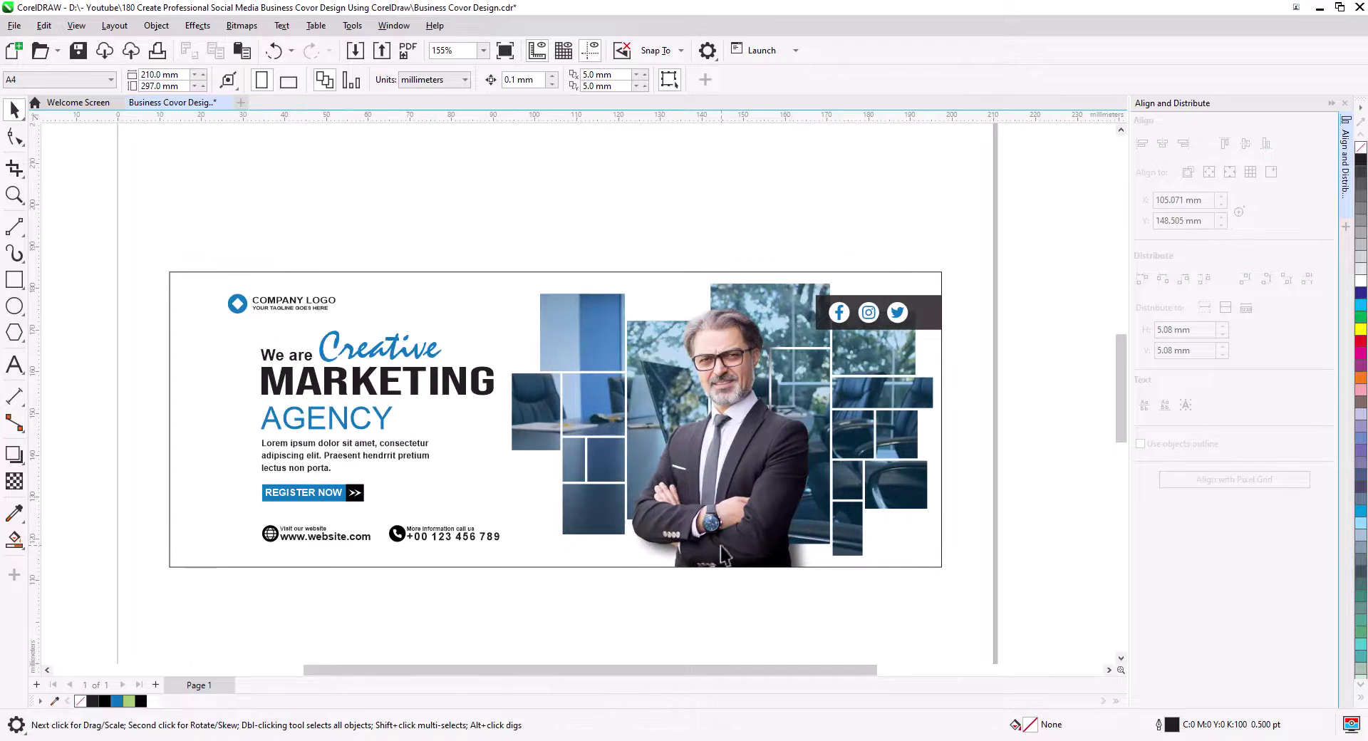
- Edit the mosaic's PowerClip contents and set the meeting-room photo's uniform transparency to 55, then finish editing
{"action": "scroll", "coordinate": [727, 552], "scroll_direction": "up", "scroll_amount": 2}
{"action": "left_click", "coordinate": [901, 421]}
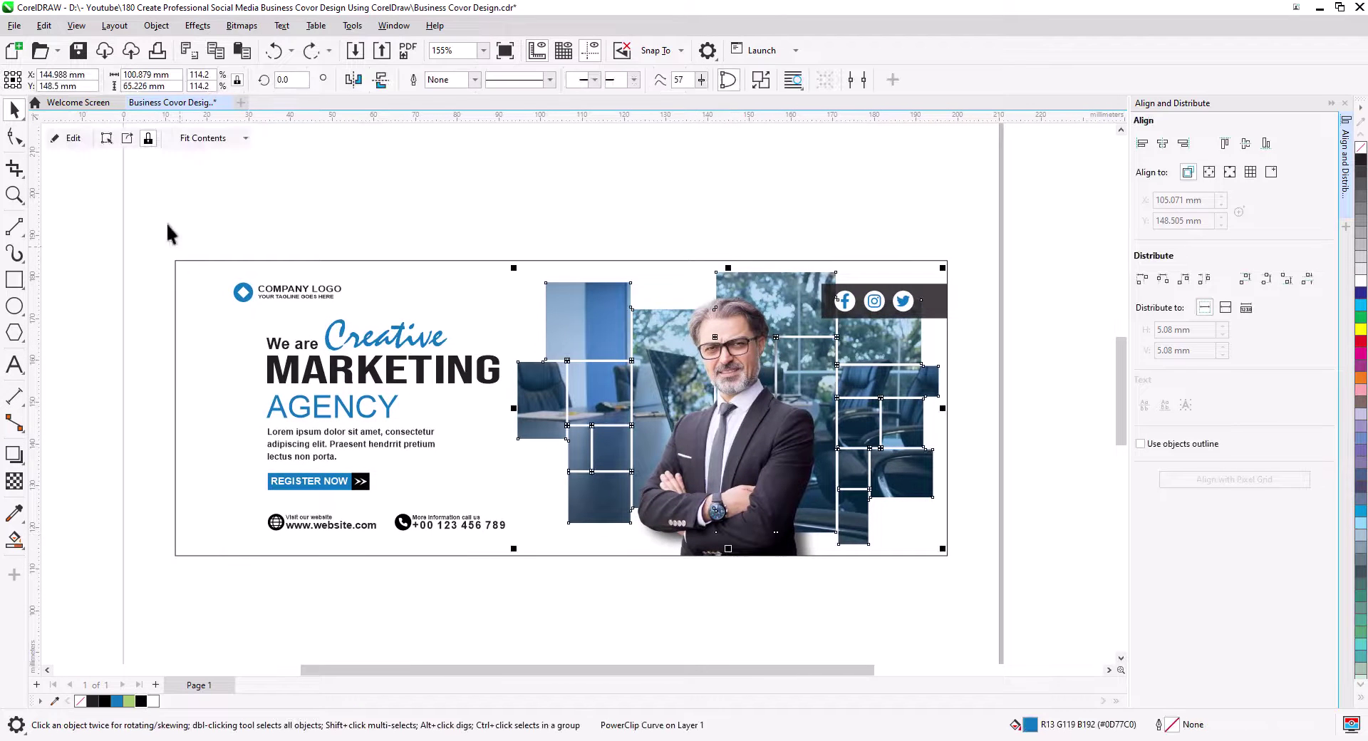
{"action": "left_click", "coordinate": [71, 139]}
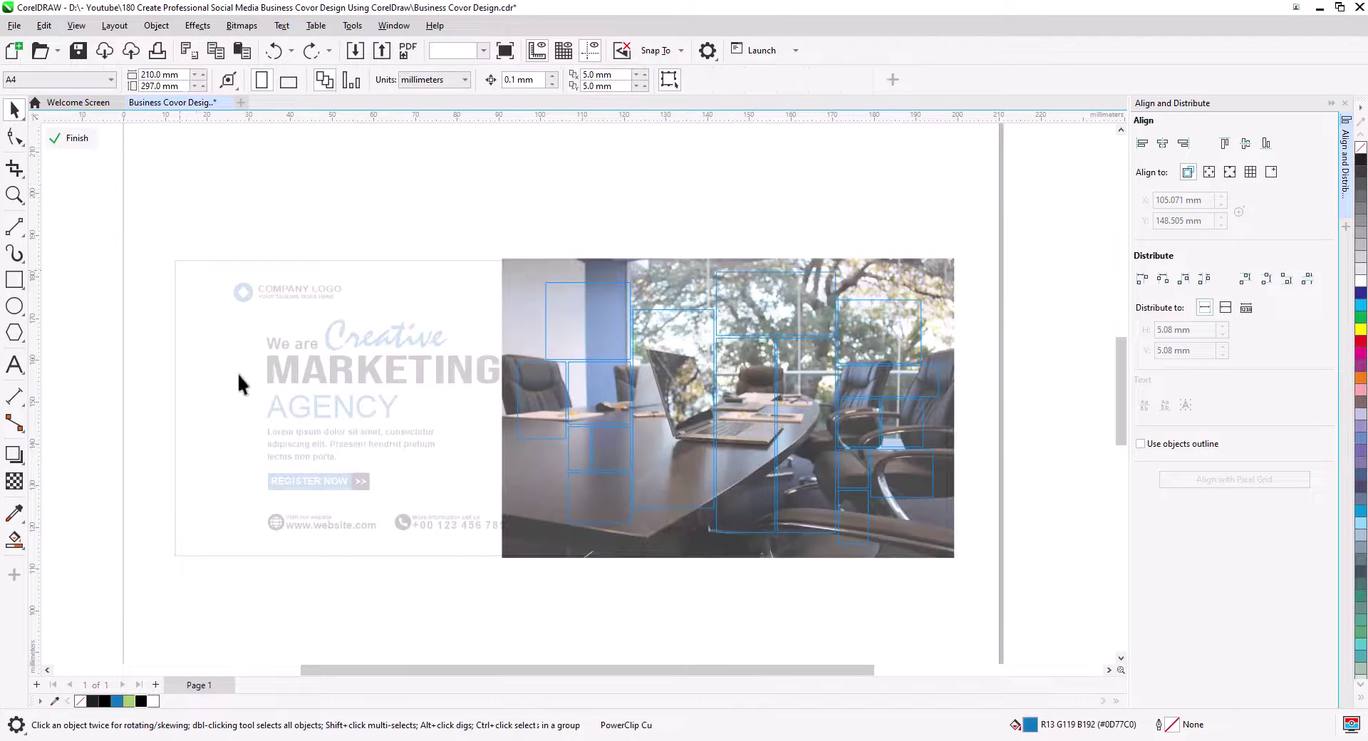
{"action": "left_click", "coordinate": [527, 508]}
{"action": "left_click", "coordinate": [14, 482]}
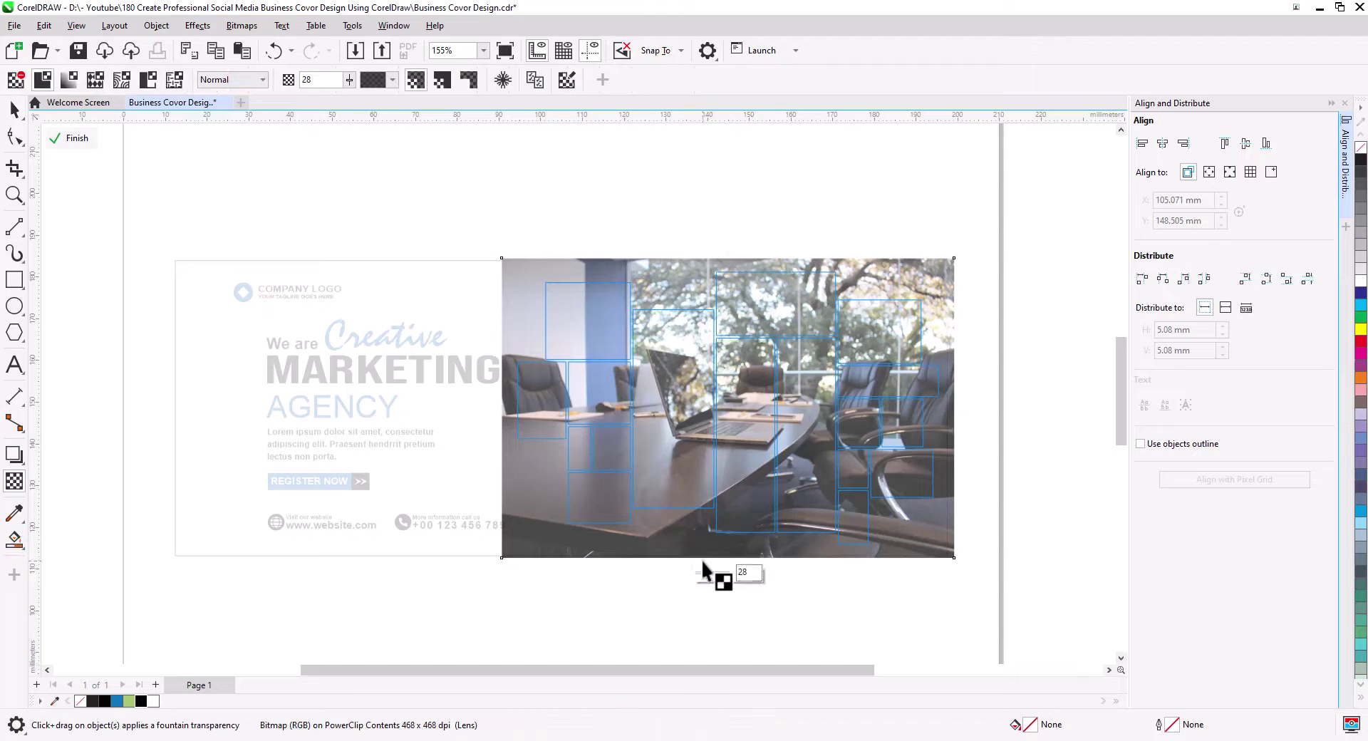
{"action": "left_click_drag", "start_coordinate": [703, 574], "coordinate": [701, 574]}
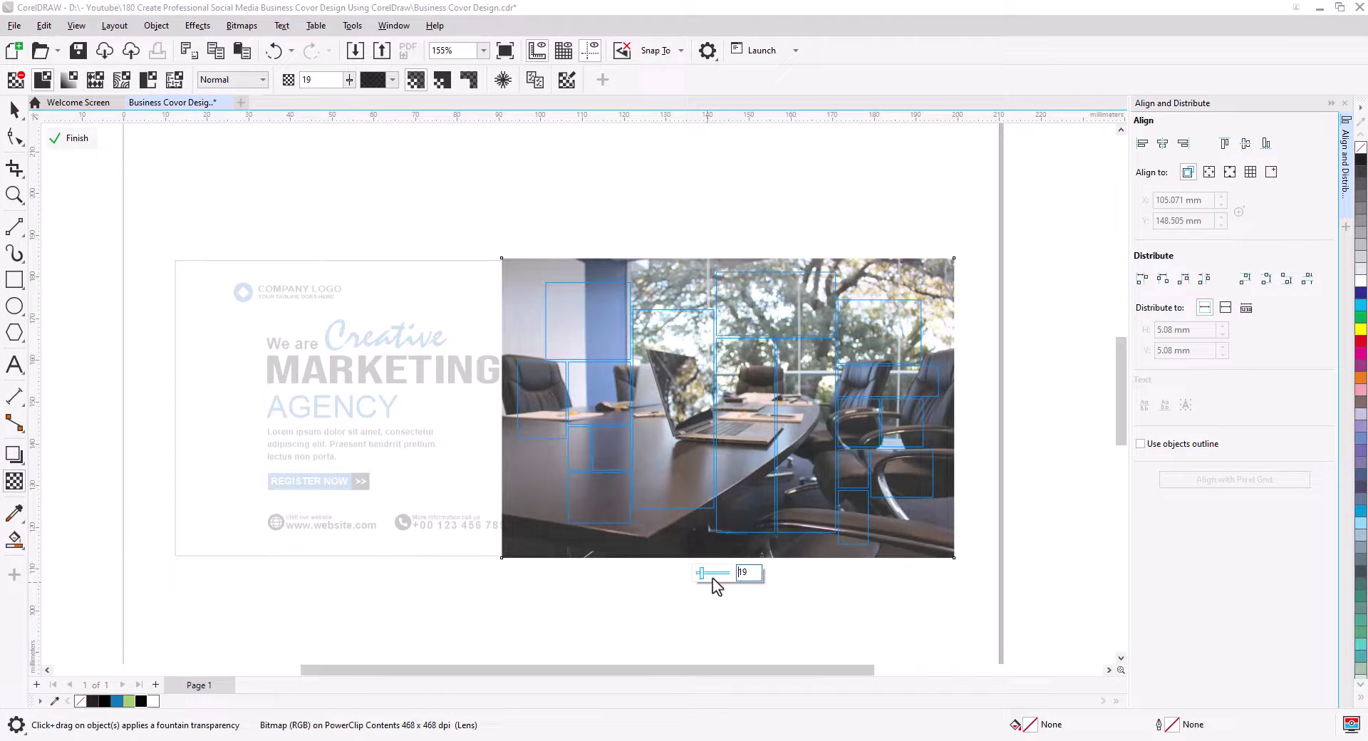
{"action": "left_click", "coordinate": [714, 573]}
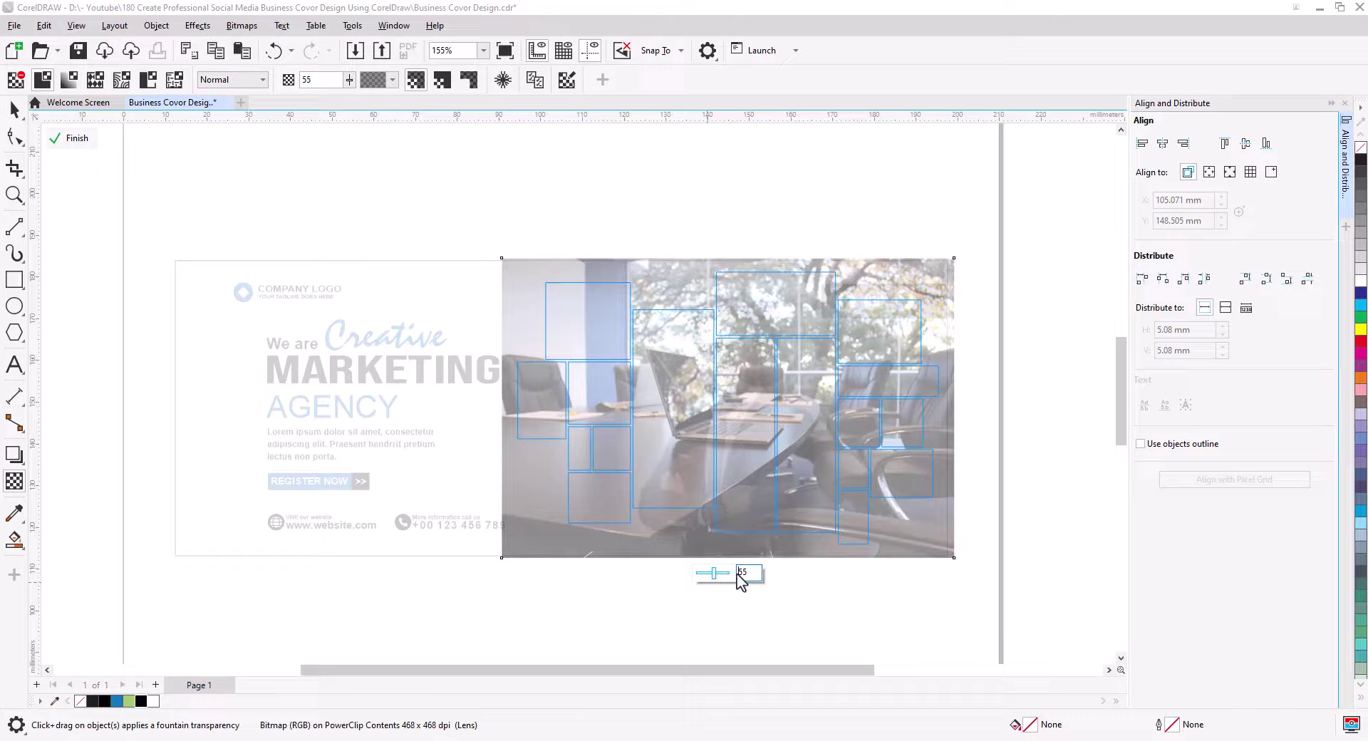
{"action": "left_click", "coordinate": [74, 139]}
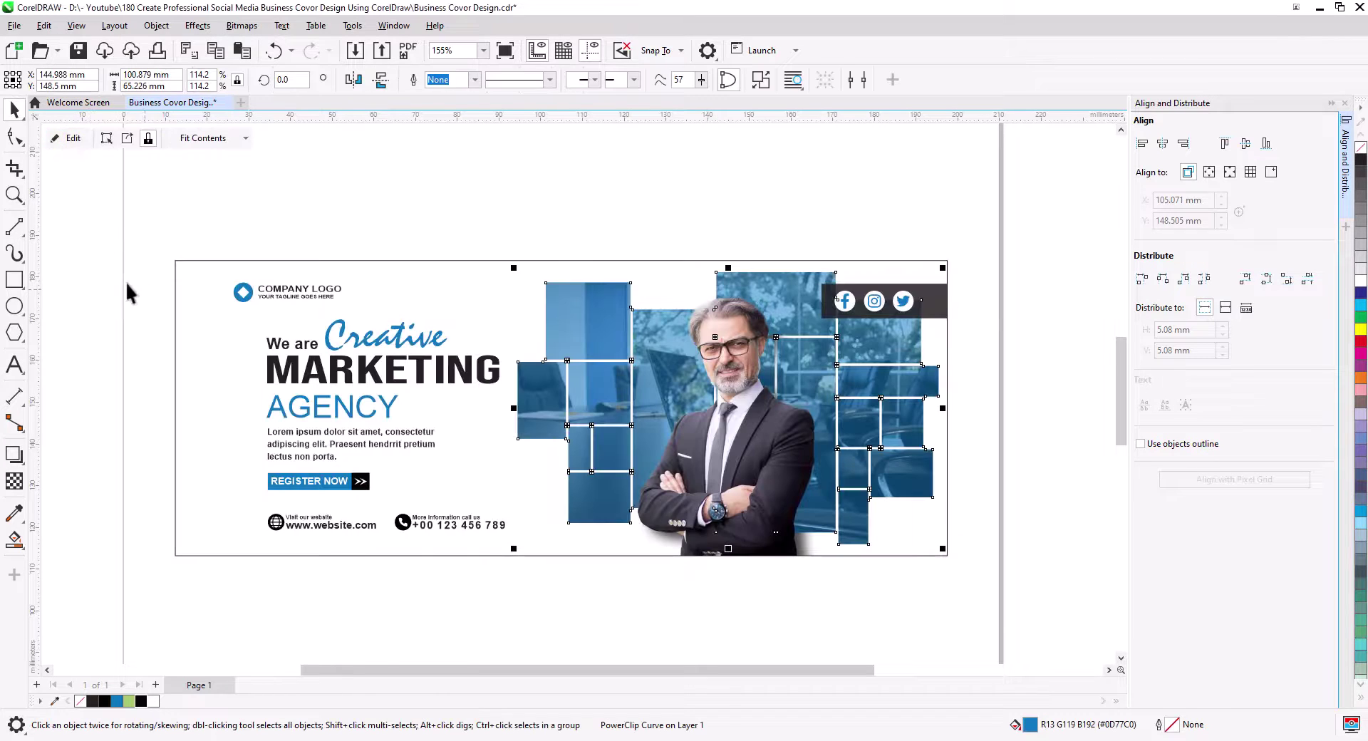
{"action": "left_click", "coordinate": [416, 173]}
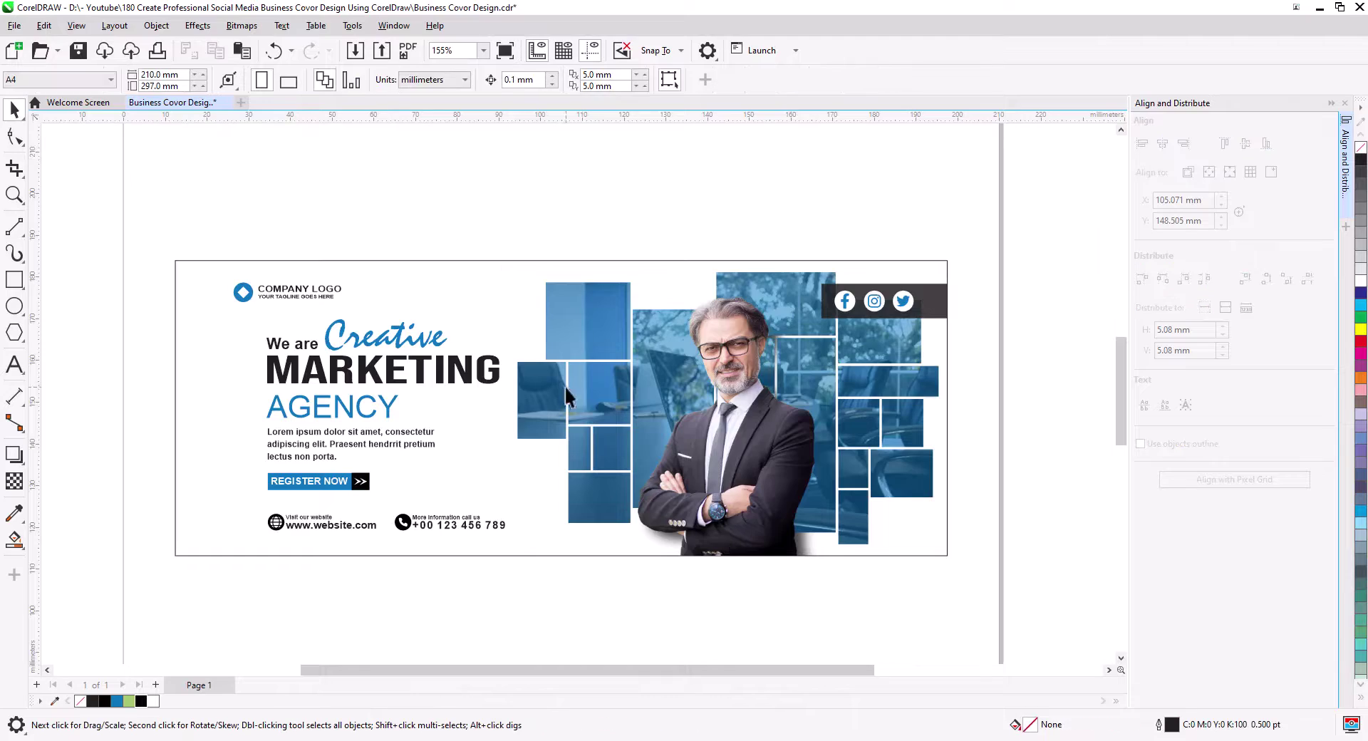